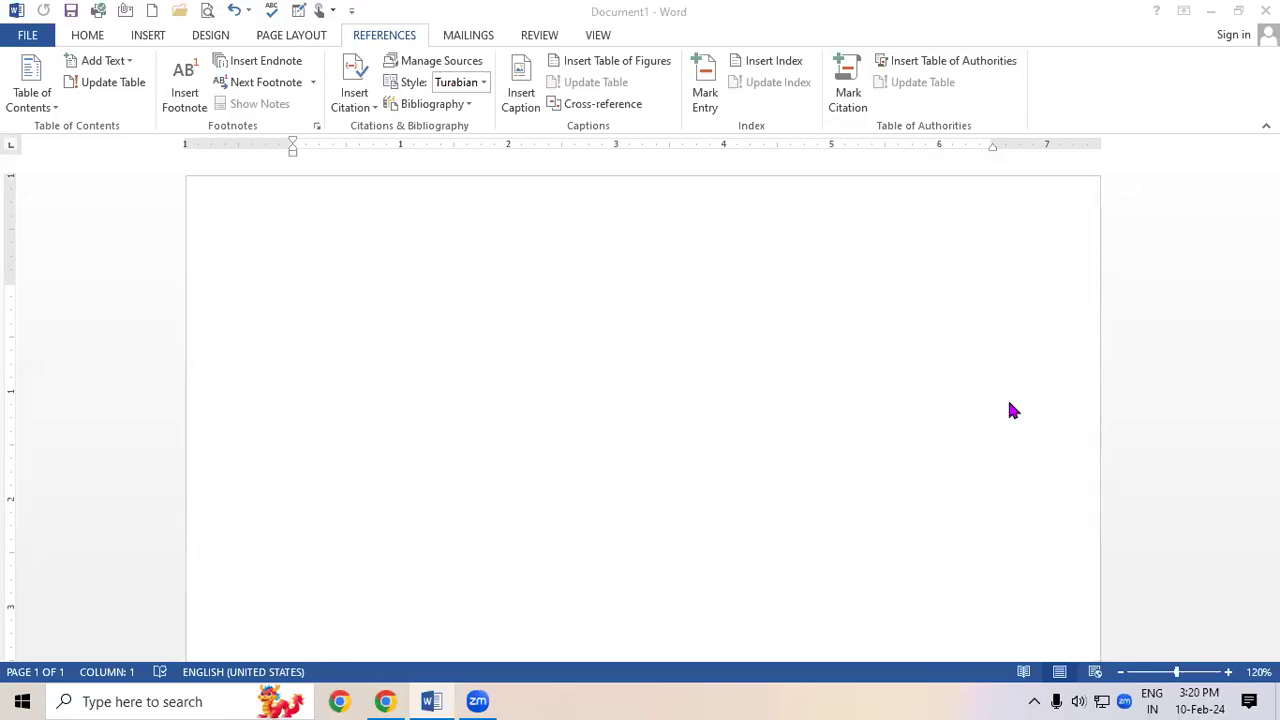
Switch the blank Document1 to the Mailings ribbon tab
{"action": "key", "text": "XF86AudioLowerVolume"}
{"action": "left_click", "coordinate": [468, 35]}
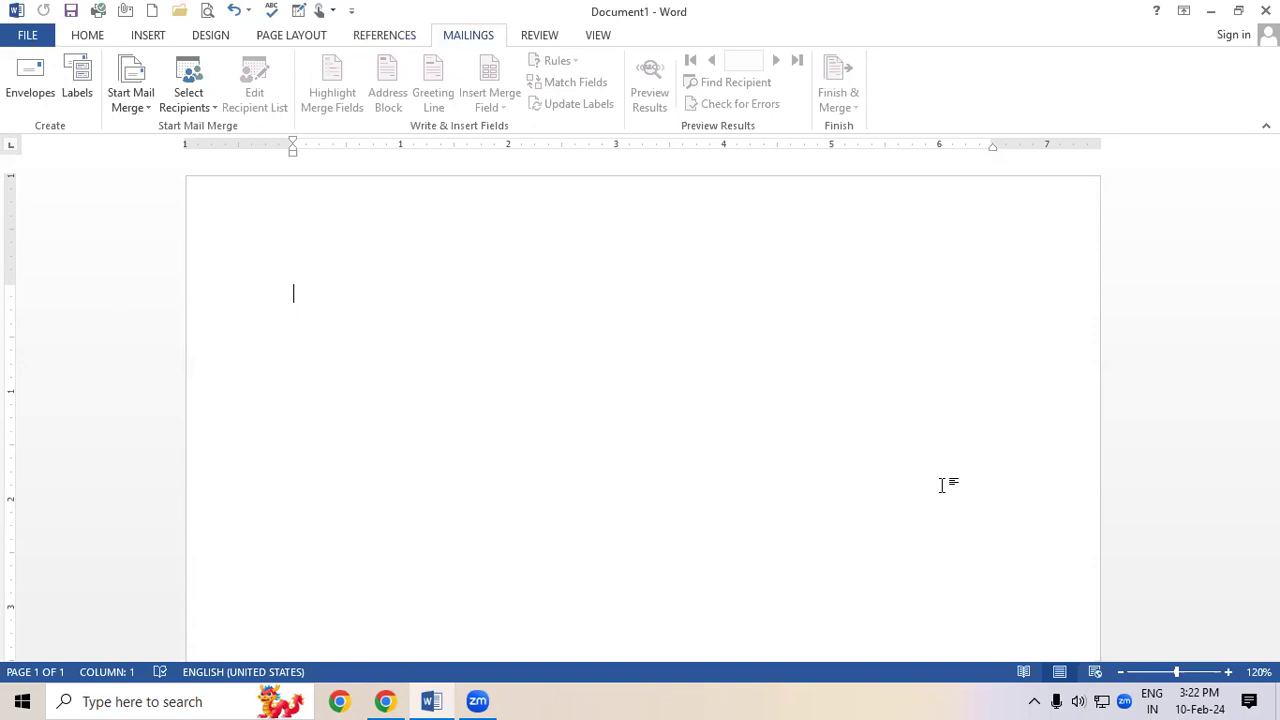
In Envelopes, enter the 'Delivary Address' heading, recipient's name, town and PIN on separate lines
{"action": "left_click", "coordinate": [31, 85]}
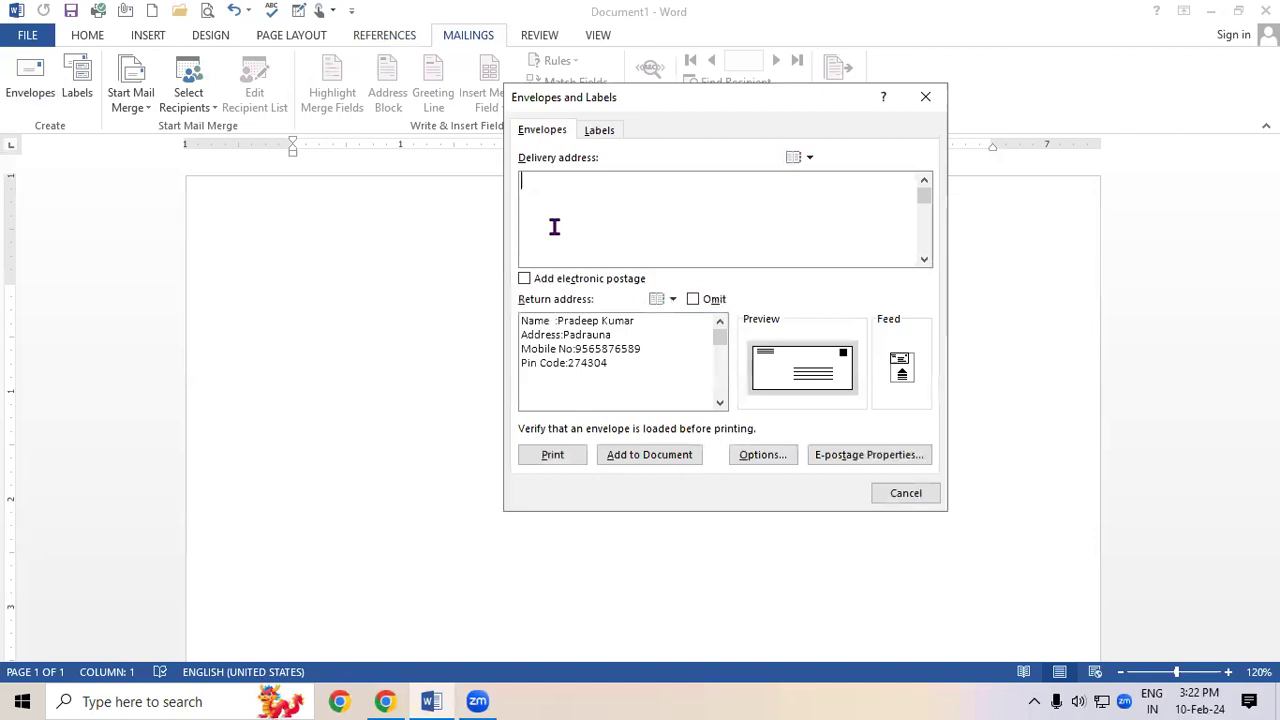
{"action": "type", "text": "De"}
{"action": "type", "text": "livary Address"}
{"action": "key", "text": "Return"}
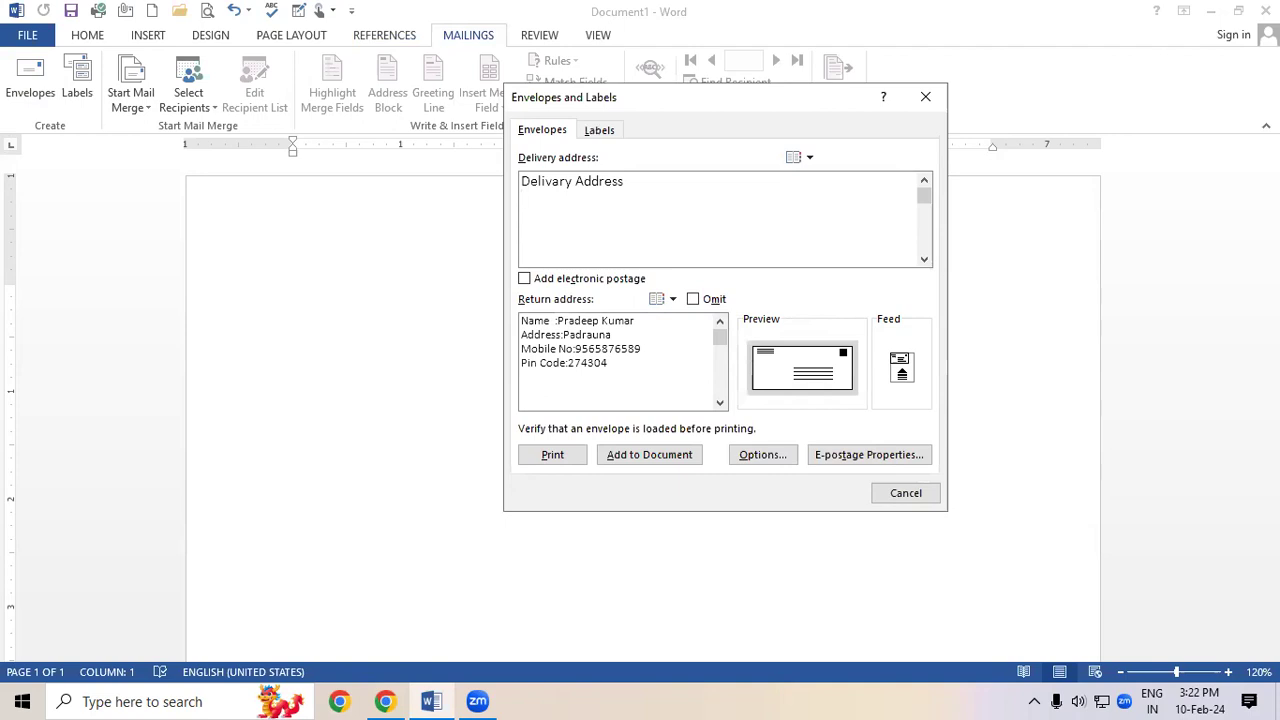
{"action": "key", "text": "Return"}
{"action": "type", "text": "Address"}
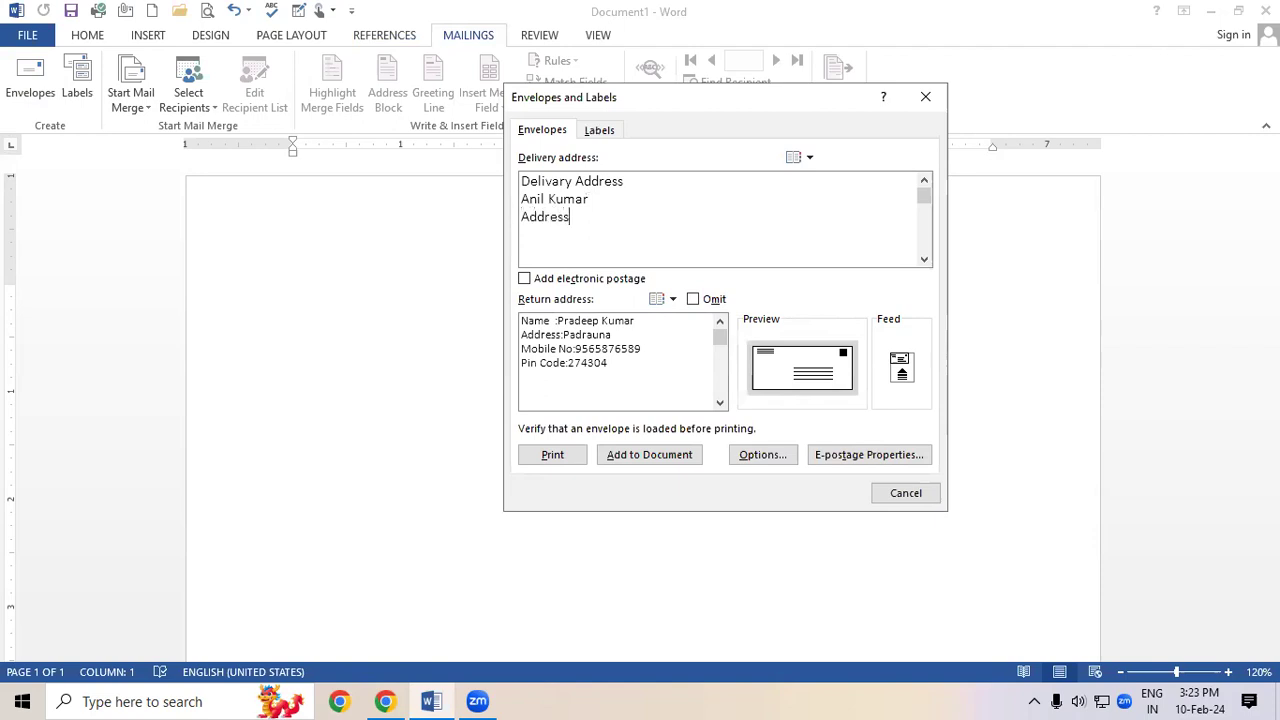
{"action": "type", "text": ": Padrauna"}
{"action": "key", "text": "Return"}
{"action": "type", "text": "Pin"}
{"action": "type", "text": " 274"}
{"action": "type", "text": "304"}
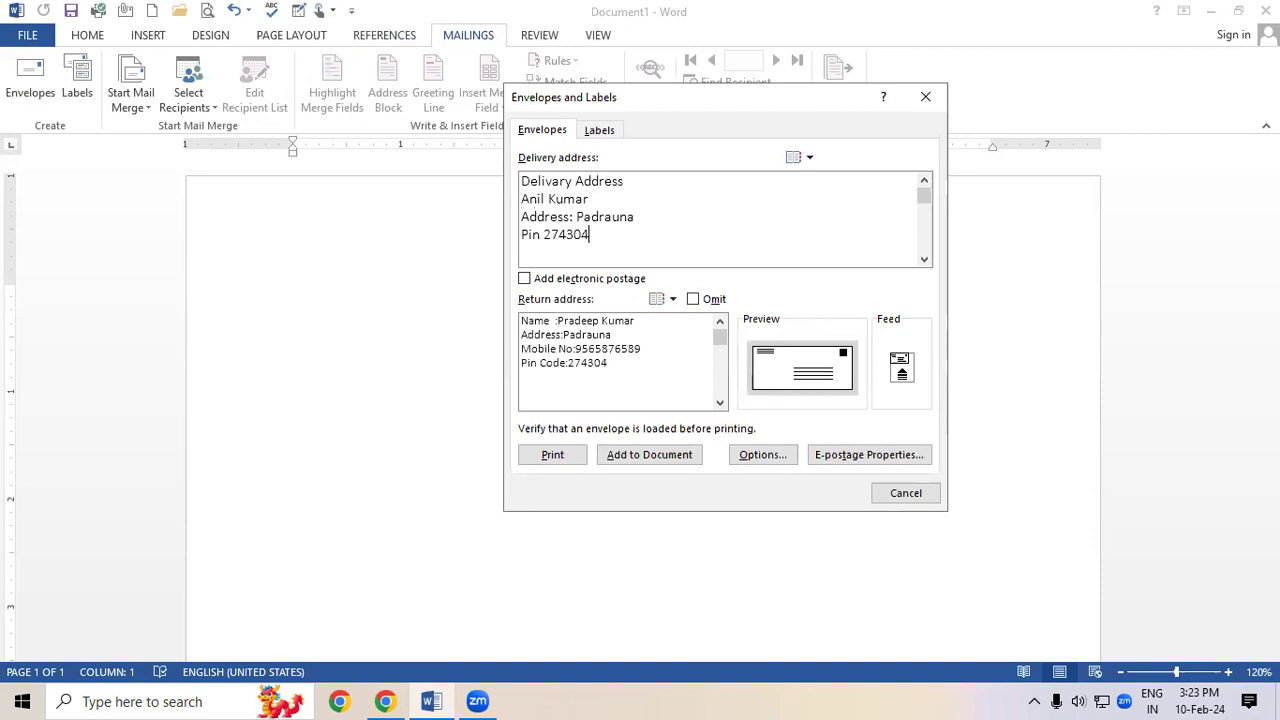
Add the recipient's mobile number on a new line below the PIN
{"action": "double_click", "coordinate": [577, 240]}
{"action": "left_click_drag", "start_coordinate": [530, 222], "coordinate": [508, 180]}
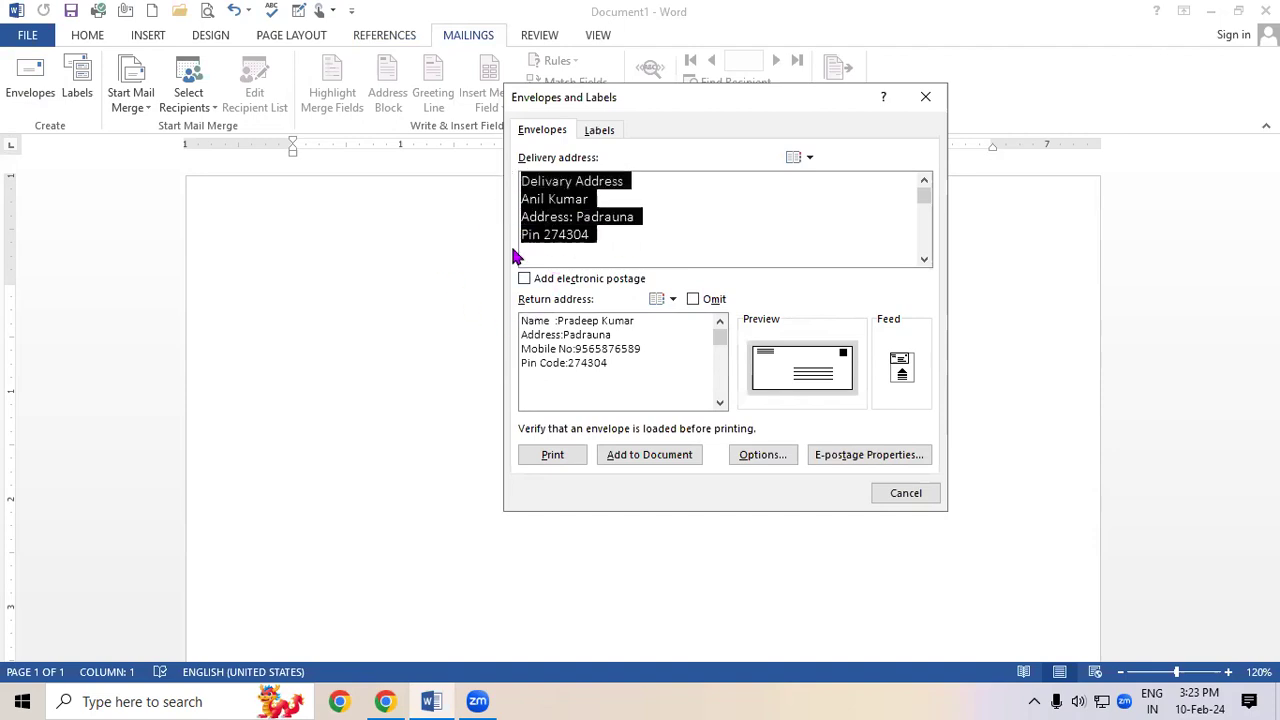
{"action": "left_click_drag", "start_coordinate": [618, 362], "coordinate": [520, 320]}
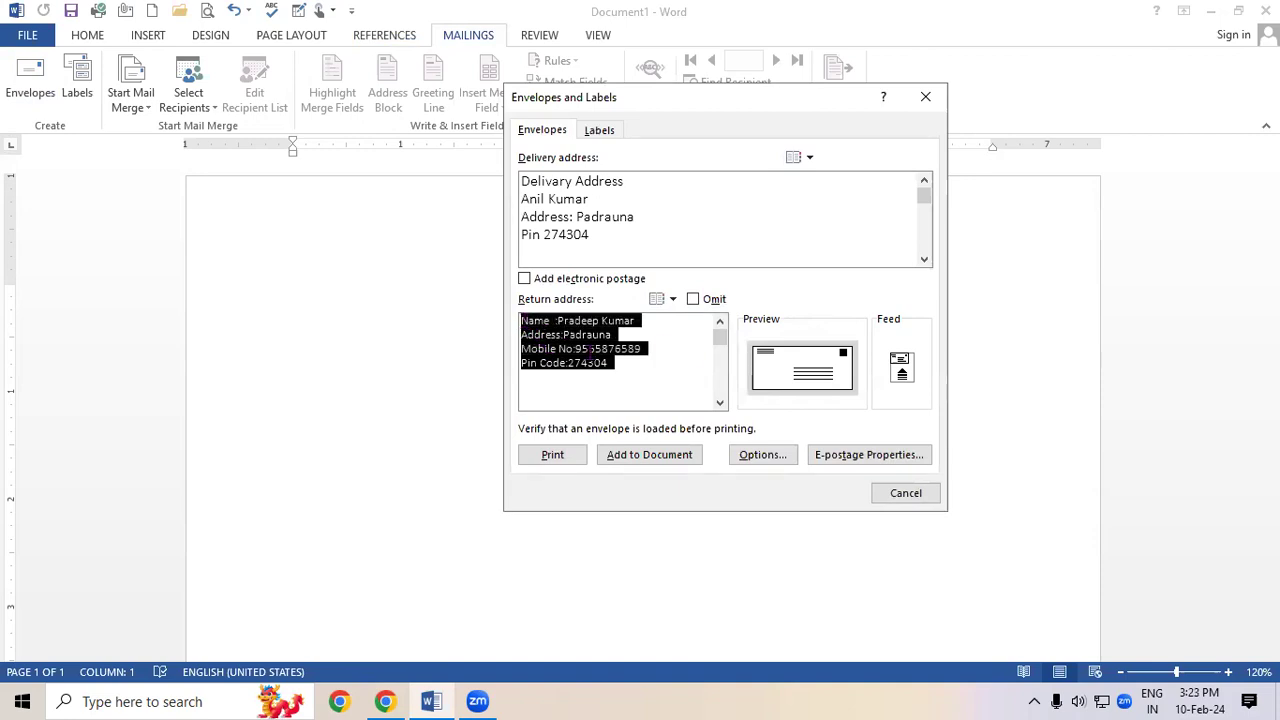
{"action": "left_click", "coordinate": [610, 235]}
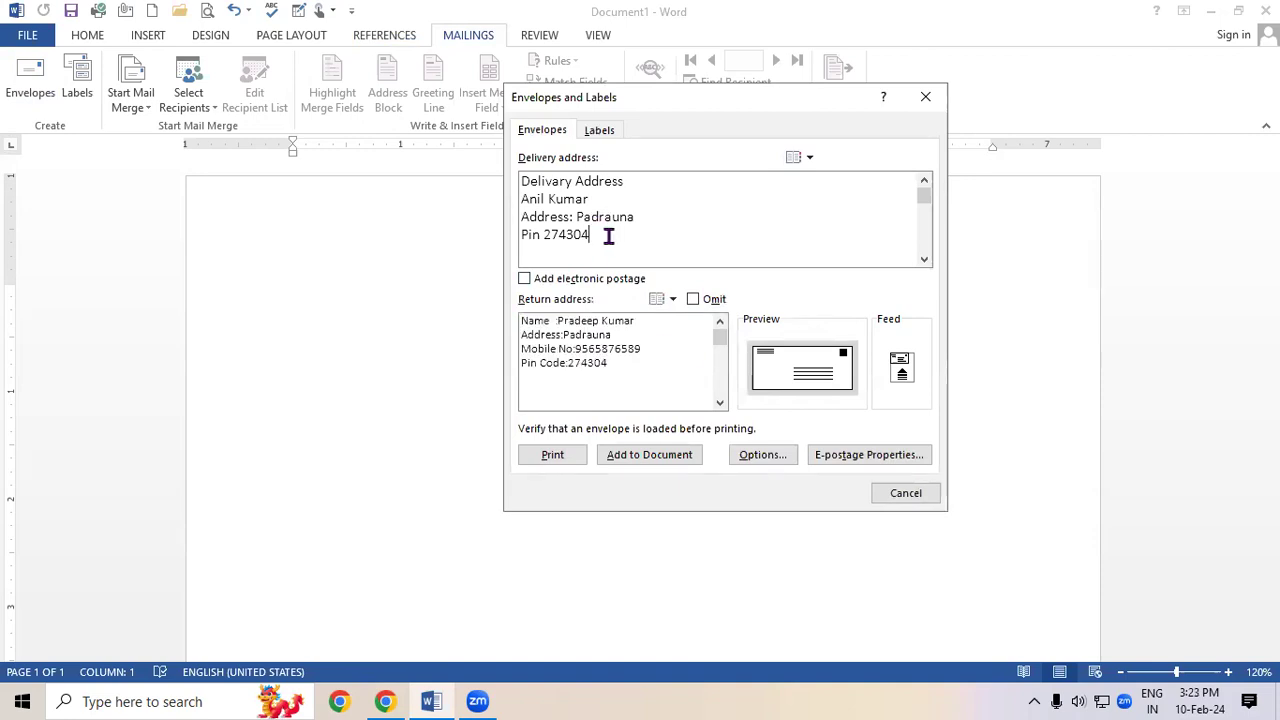
{"action": "key", "text": "Return"}
{"action": "type", "text": "Mob n"}
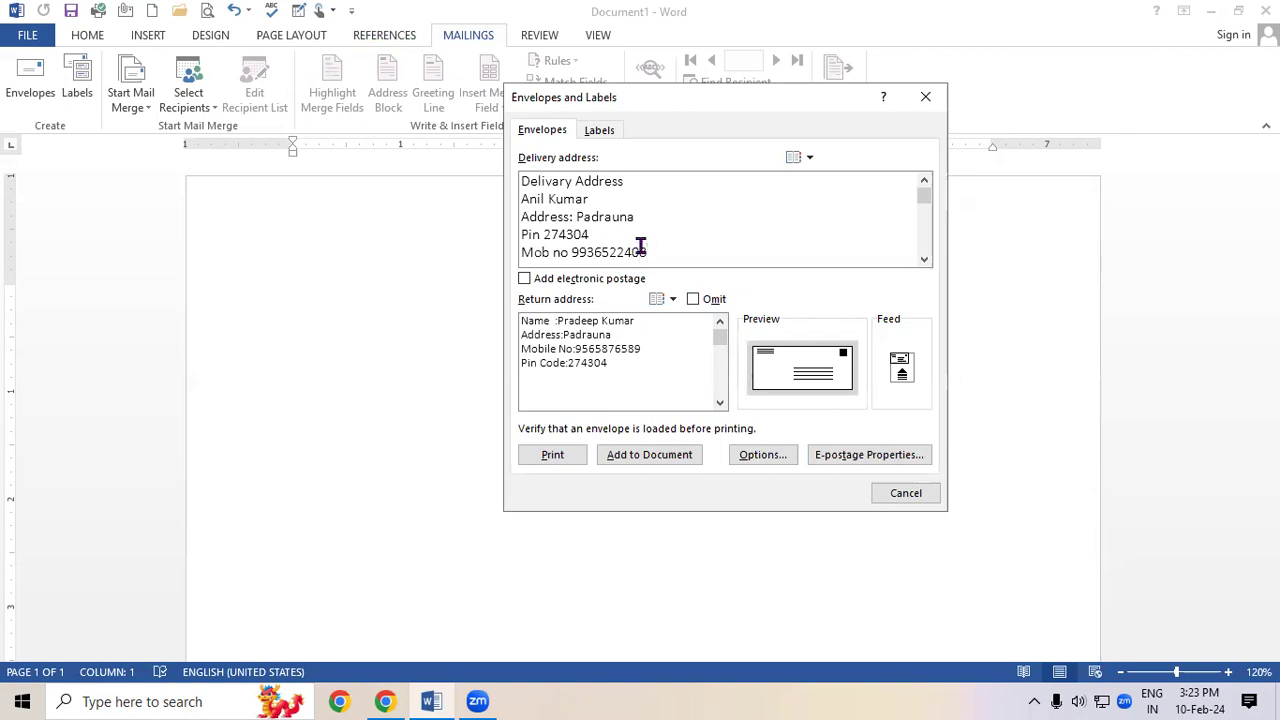
Select and delete the old text in the Return address box
{"action": "left_click_drag", "start_coordinate": [634, 366], "coordinate": [451, 310]}
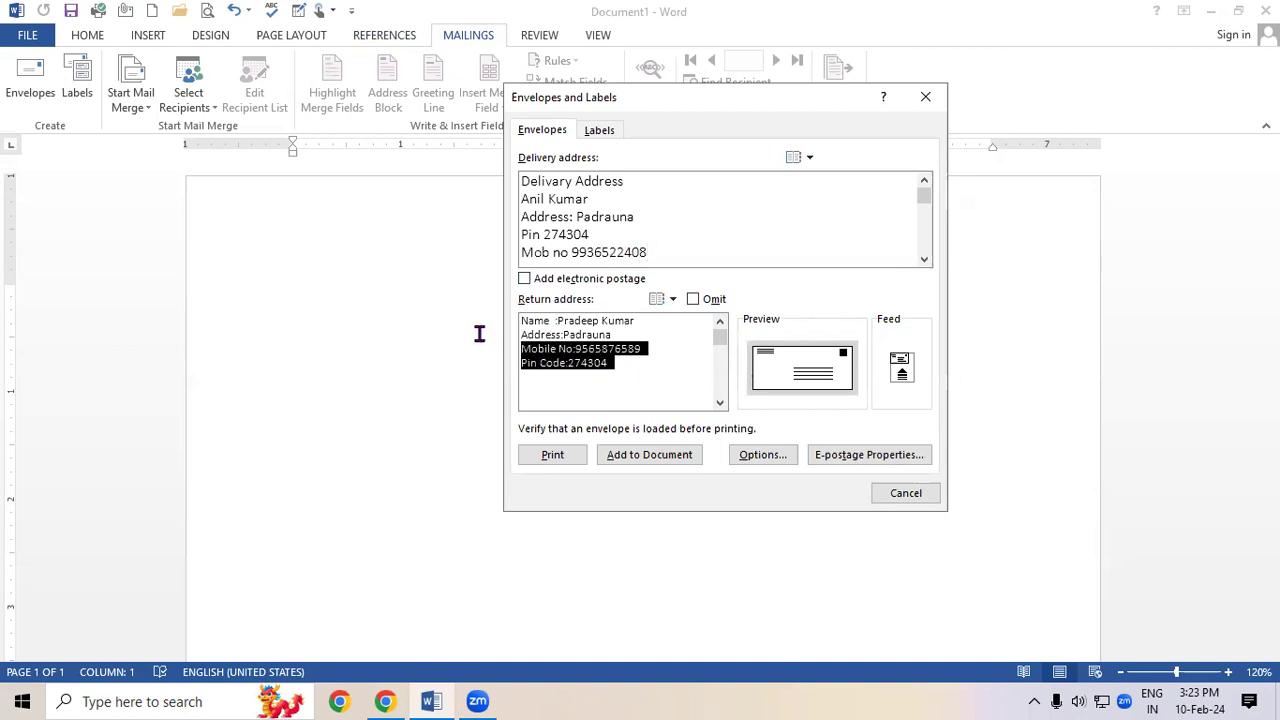
{"action": "left_click_drag", "start_coordinate": [648, 252], "coordinate": [519, 178]}
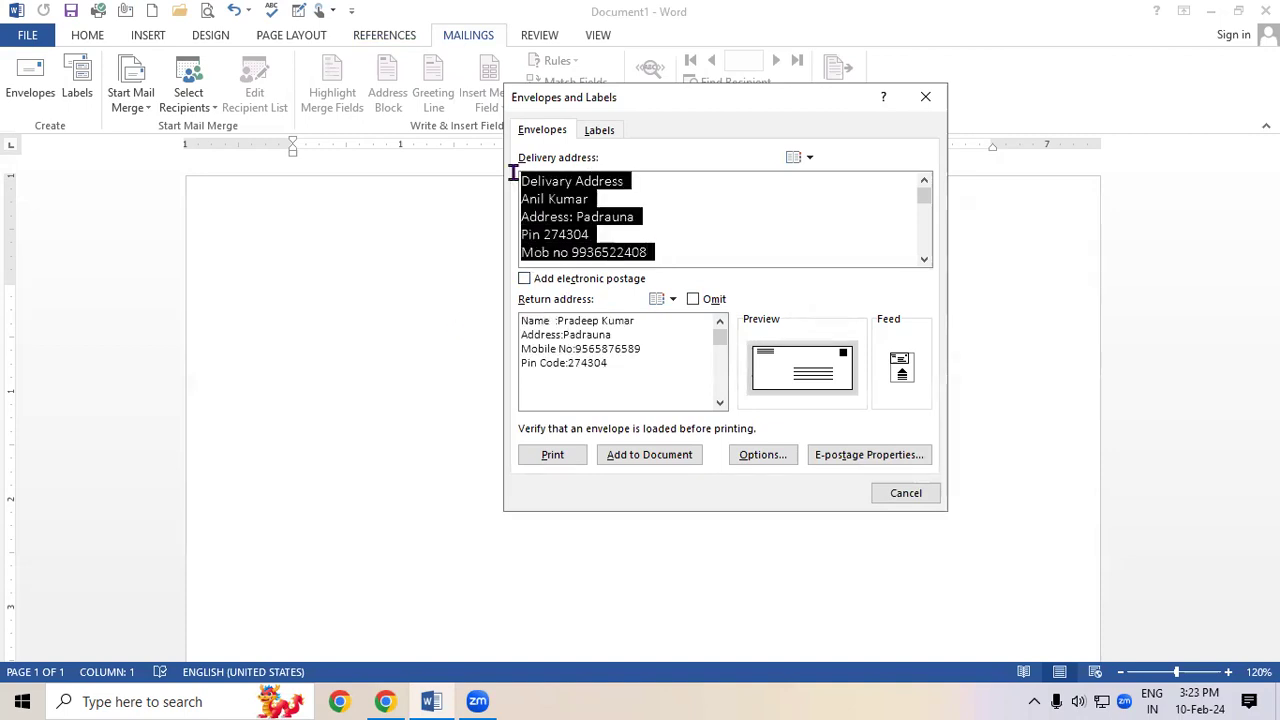
{"action": "left_click_drag", "start_coordinate": [632, 366], "coordinate": [437, 313]}
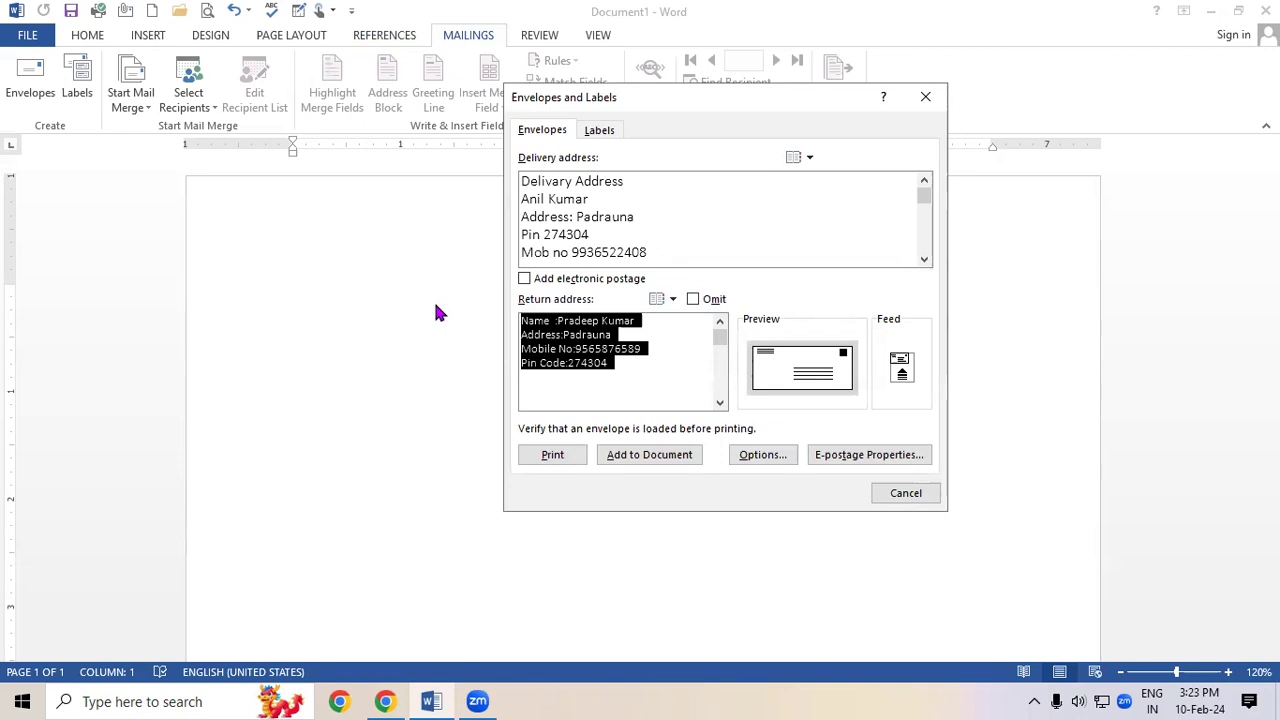
{"action": "left_click", "coordinate": [636, 334]}
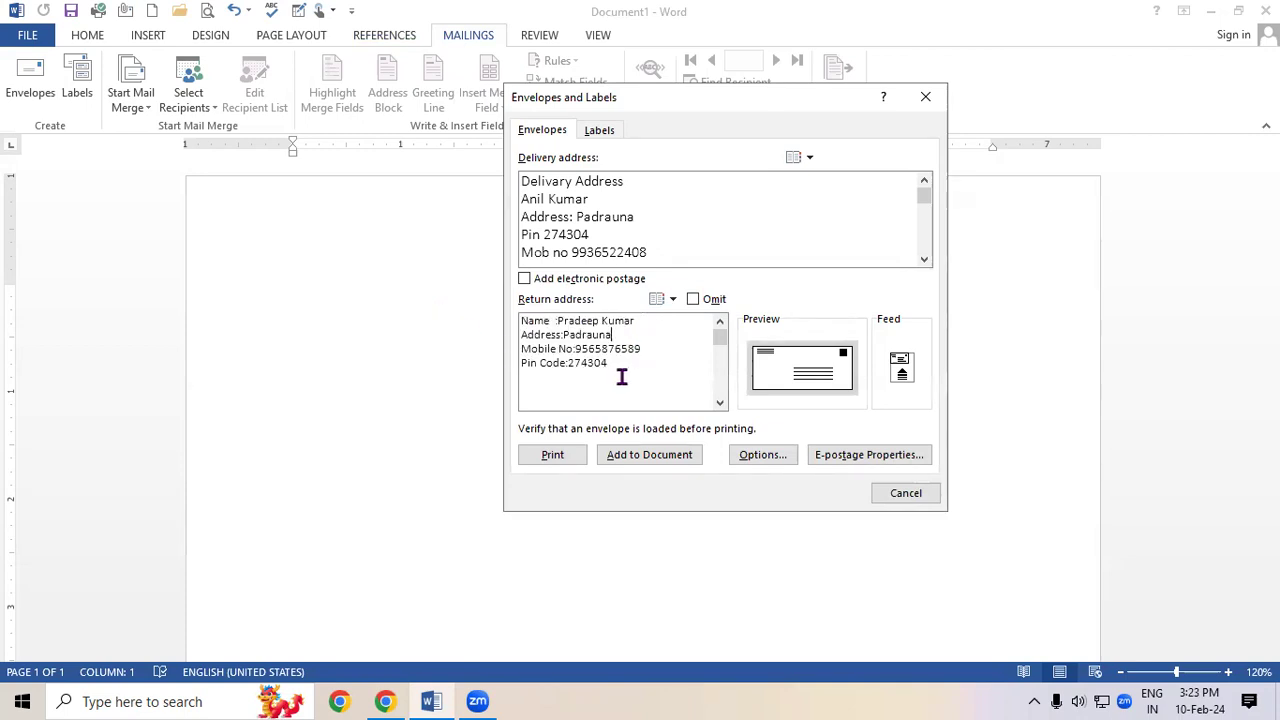
{"action": "left_click_drag", "start_coordinate": [621, 376], "coordinate": [511, 304]}
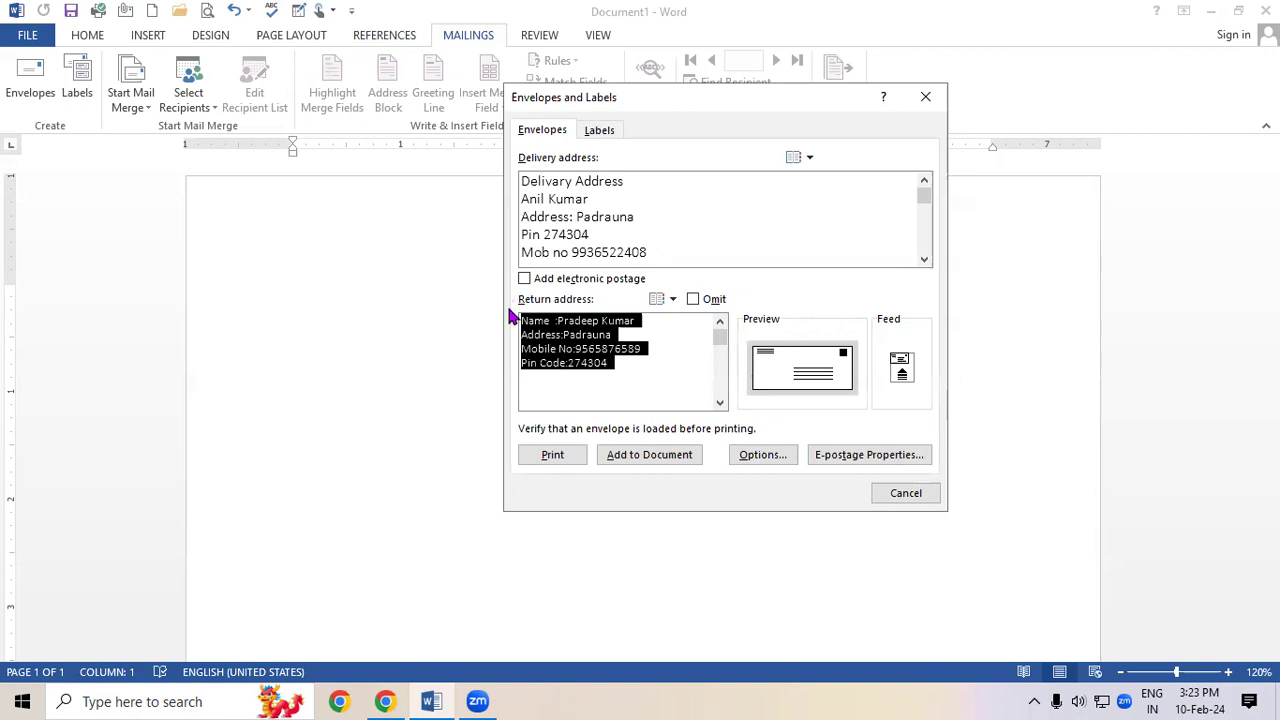
{"action": "key", "text": "Delete"}
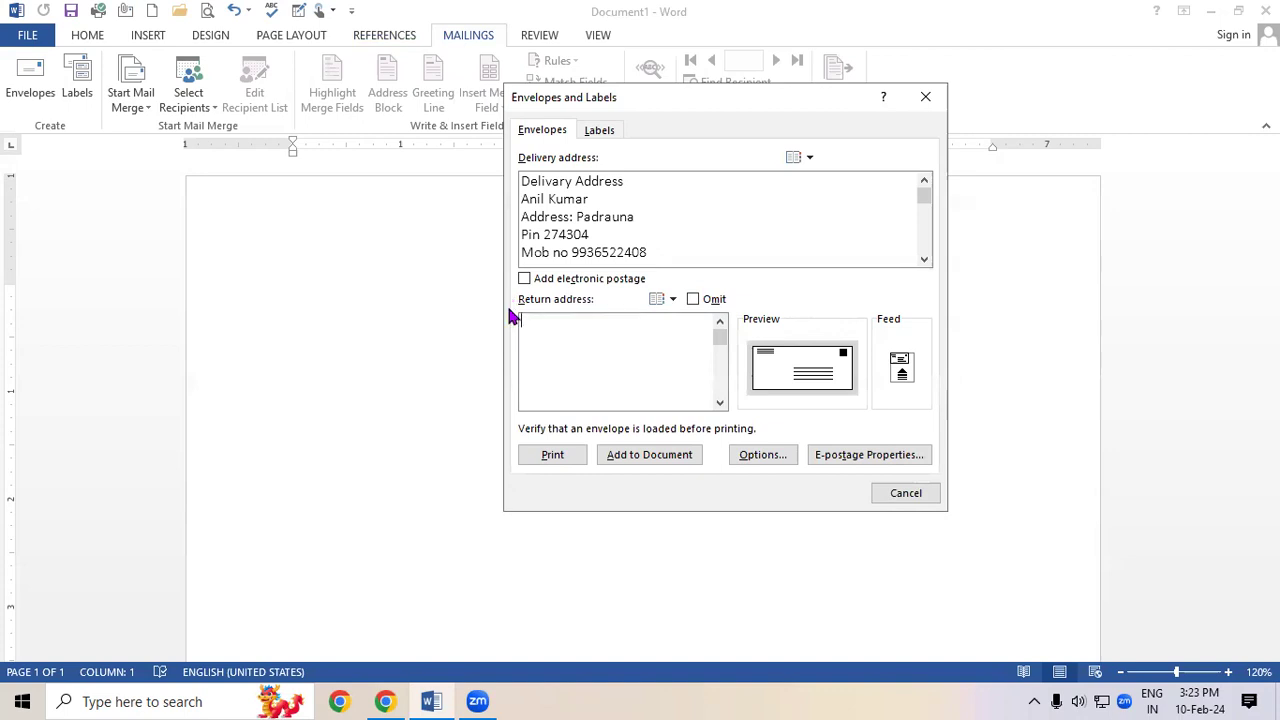
Enter a 'Return Address' heading with the sender's name, town, PIN code and mobile number
{"action": "type", "text": "Return "}
{"action": "type", "text": "Addres"}
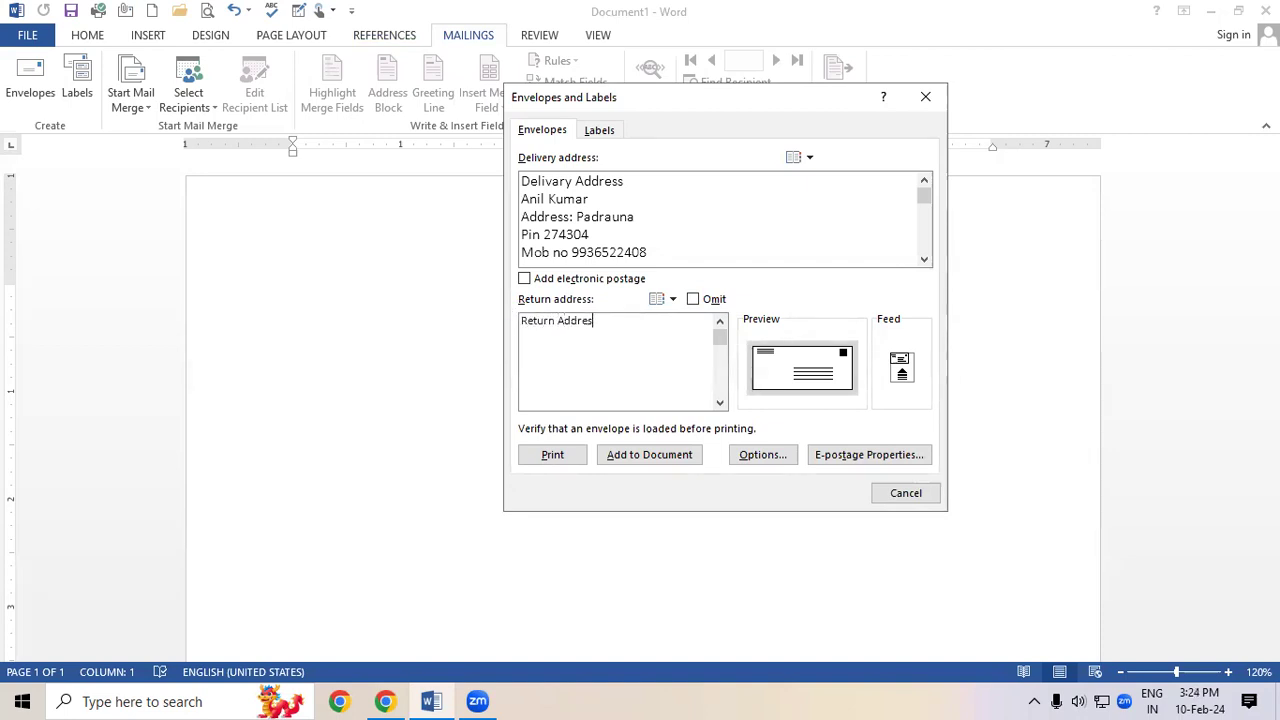
{"action": "type", "text": "s"}
{"action": "type", "text": "AAkas"}
{"action": "type", "text": "h "}
{"action": "type", "text": "Address"}
{"action": "type", "text": ":"}
{"action": "type", "text": "Gorakhpur"}
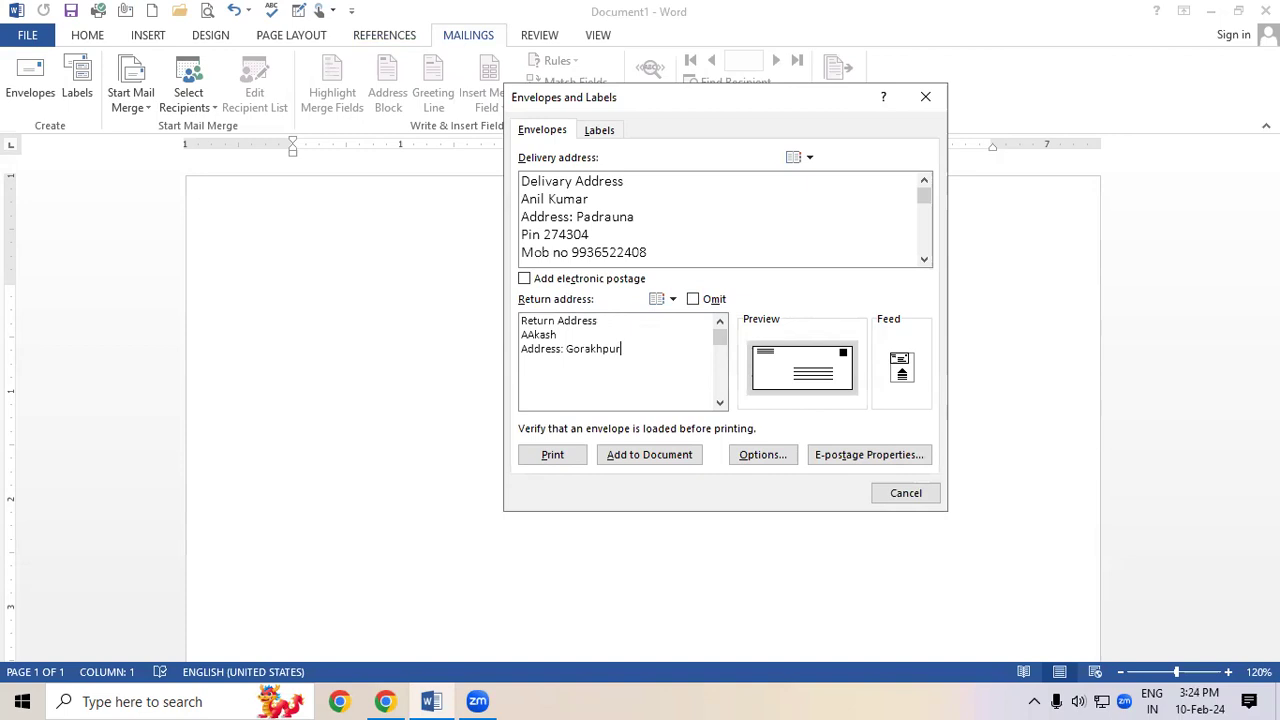
{"action": "key", "text": "Return"}
{"action": "type", "text": "Pin Code 274605"}
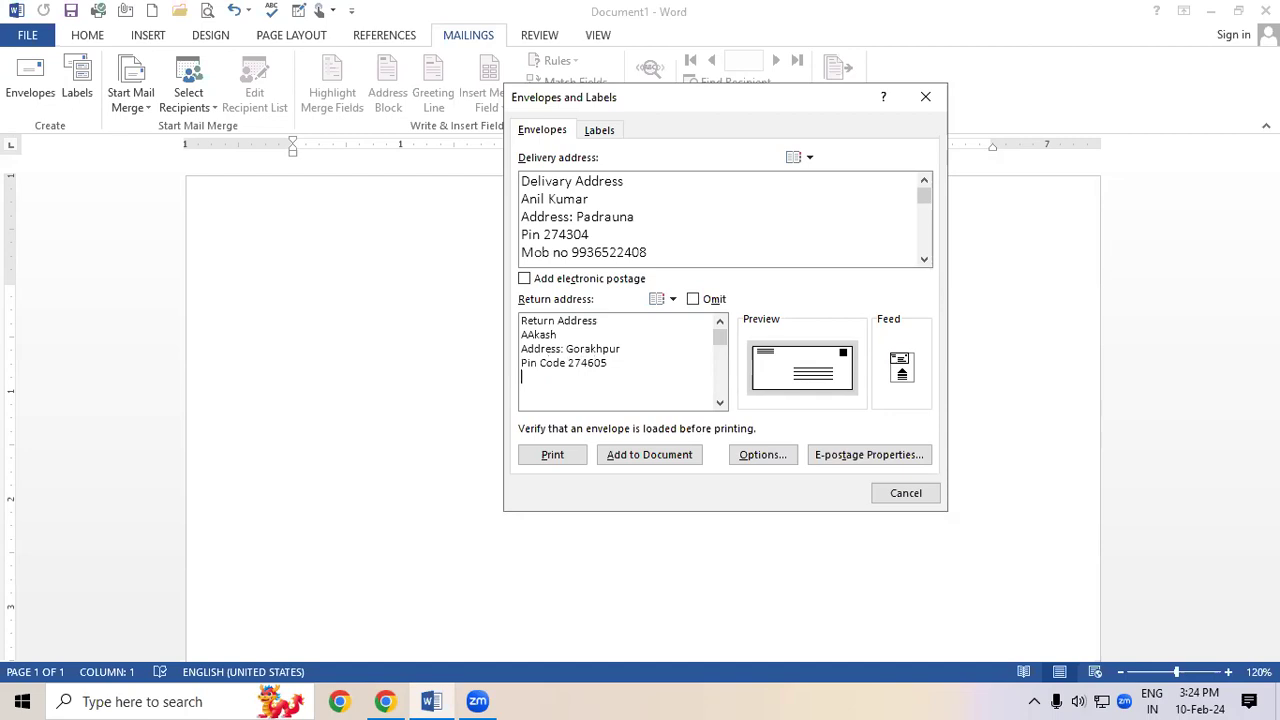
{"action": "type", "text": "Mon"}
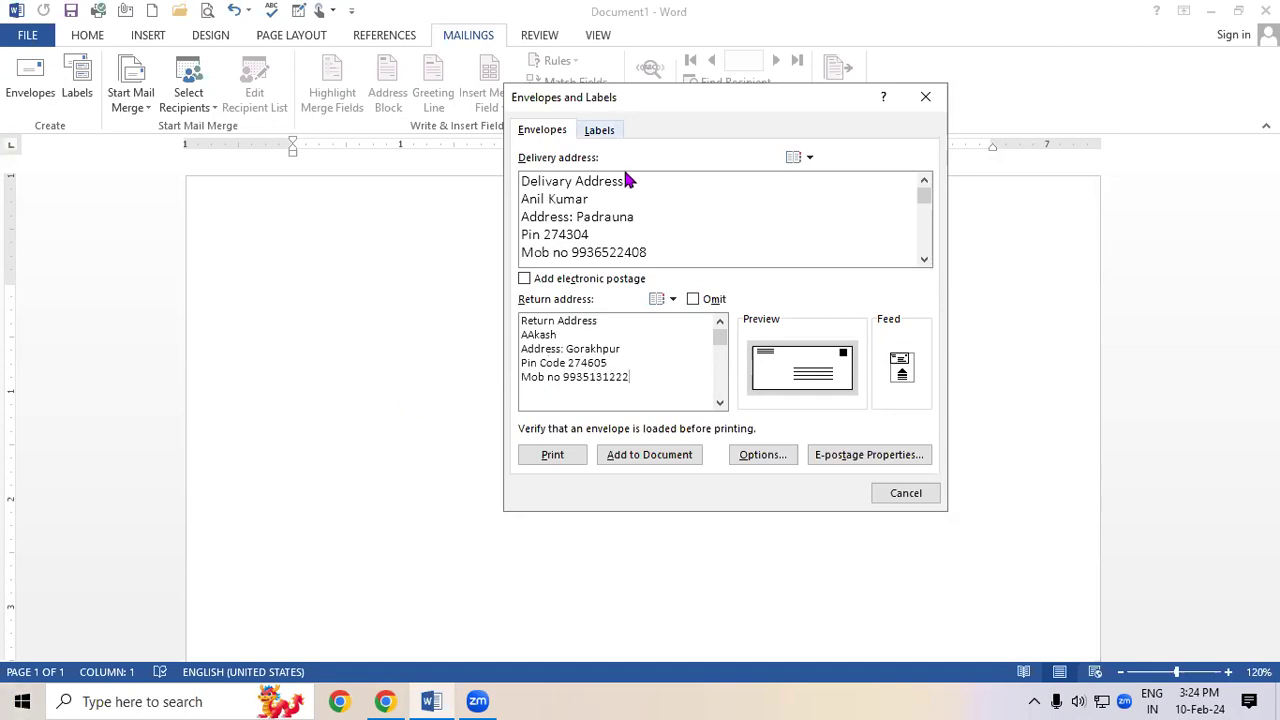
Add the envelope to the document, saving the new return address as default
{"action": "left_click_drag", "start_coordinate": [524, 181], "coordinate": [660, 252]}
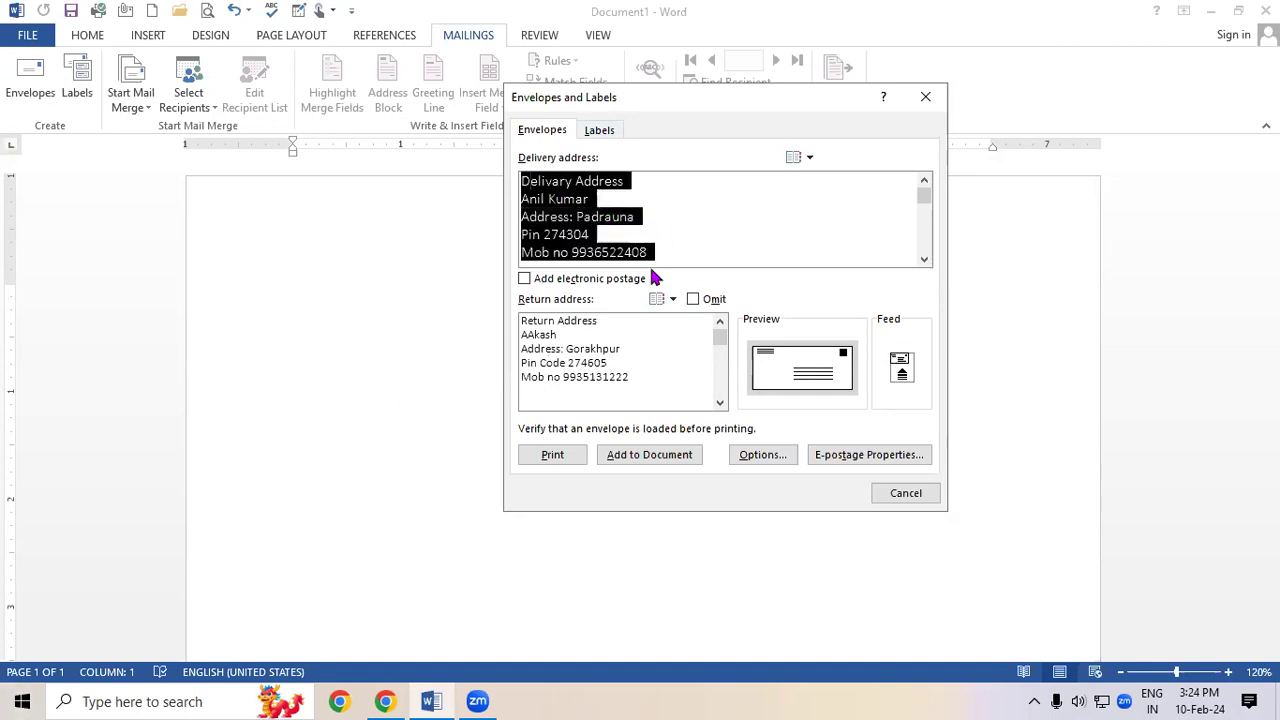
{"action": "left_click_drag", "start_coordinate": [636, 381], "coordinate": [478, 305]}
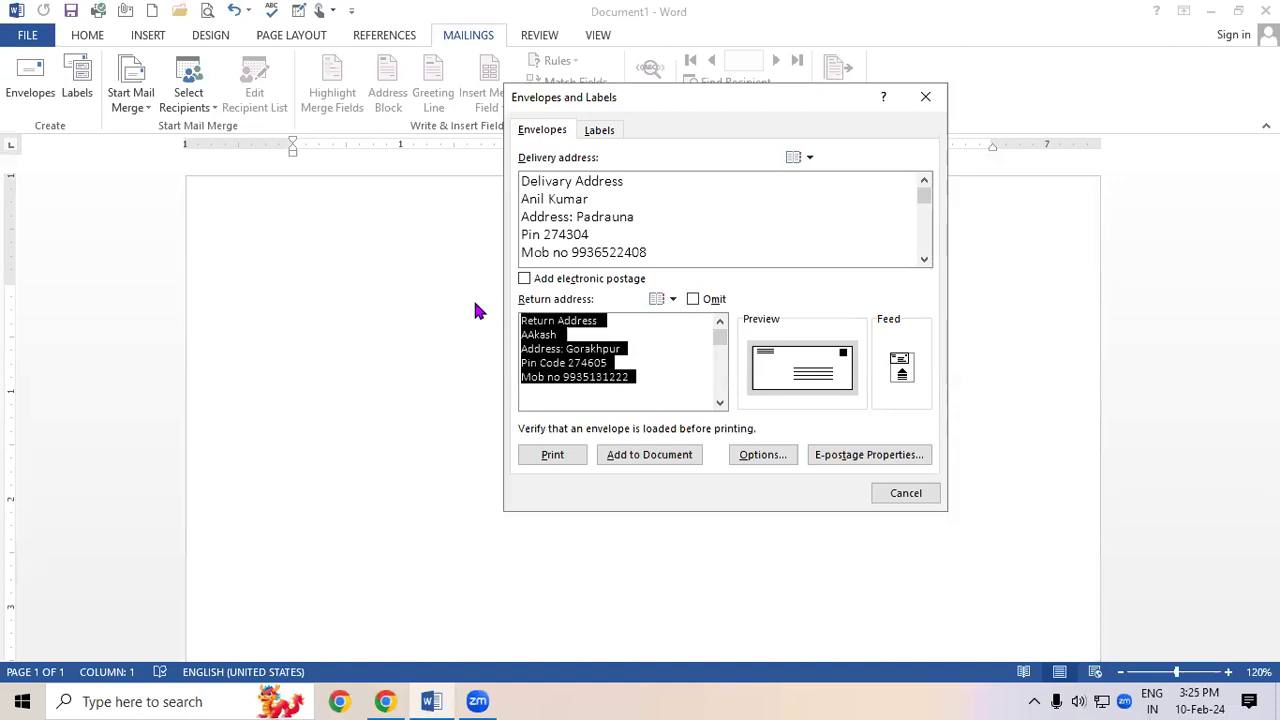
{"action": "left_click", "coordinate": [672, 366]}
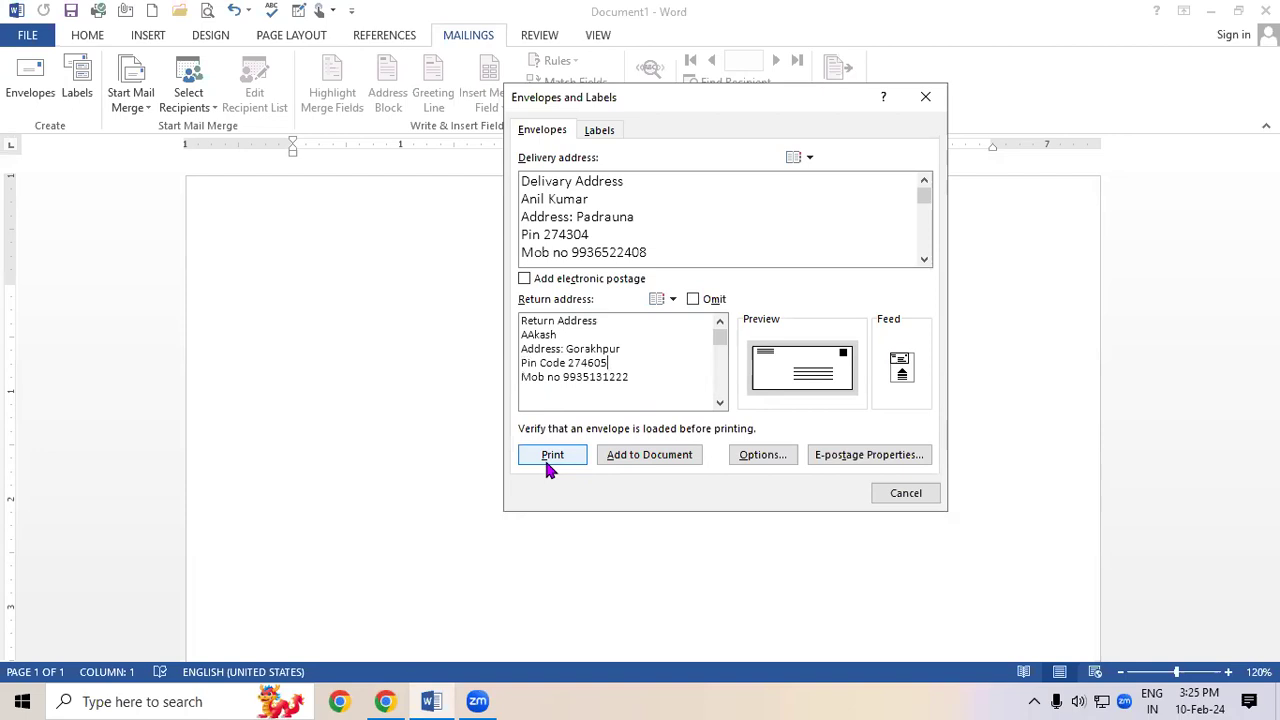
{"action": "left_click", "coordinate": [640, 466]}
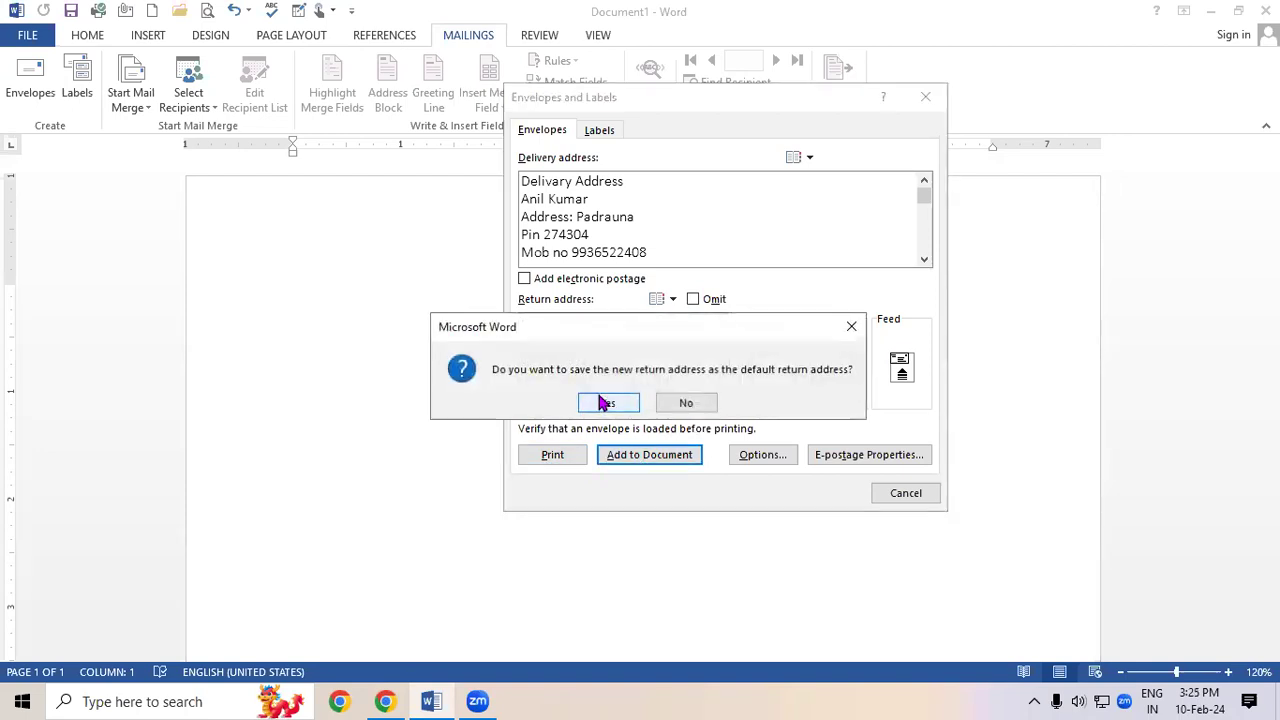
{"action": "left_click", "coordinate": [608, 404]}
Select and check the address headings on the envelope page
{"action": "left_click_drag", "start_coordinate": [191, 200], "coordinate": [860, 477]}
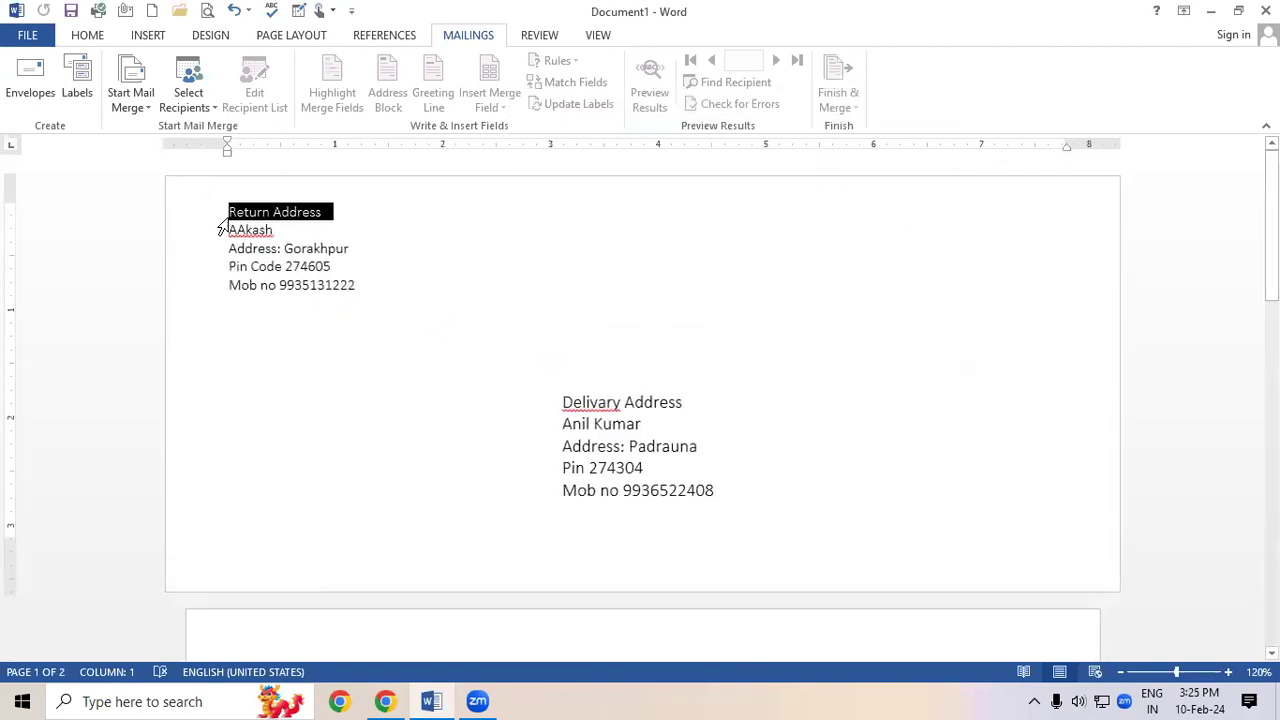
{"action": "left_click", "coordinate": [864, 480]}
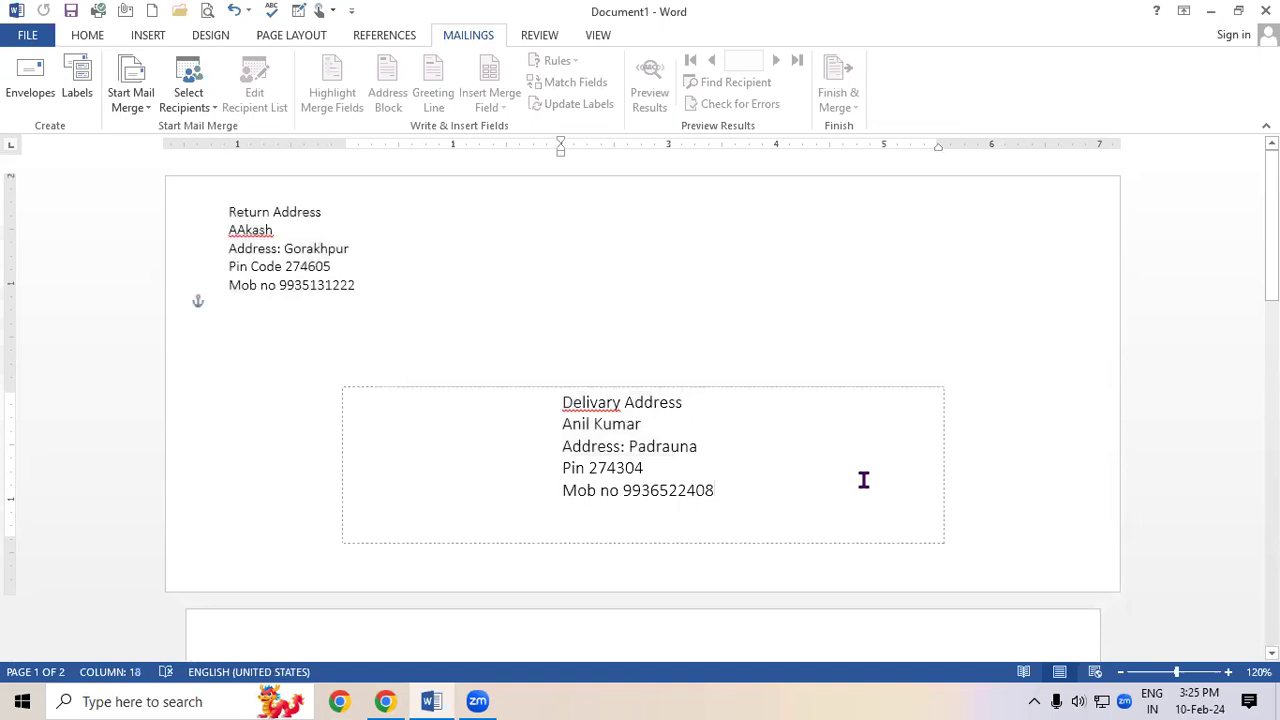
{"action": "left_click_drag", "start_coordinate": [684, 402], "coordinate": [551, 400]}
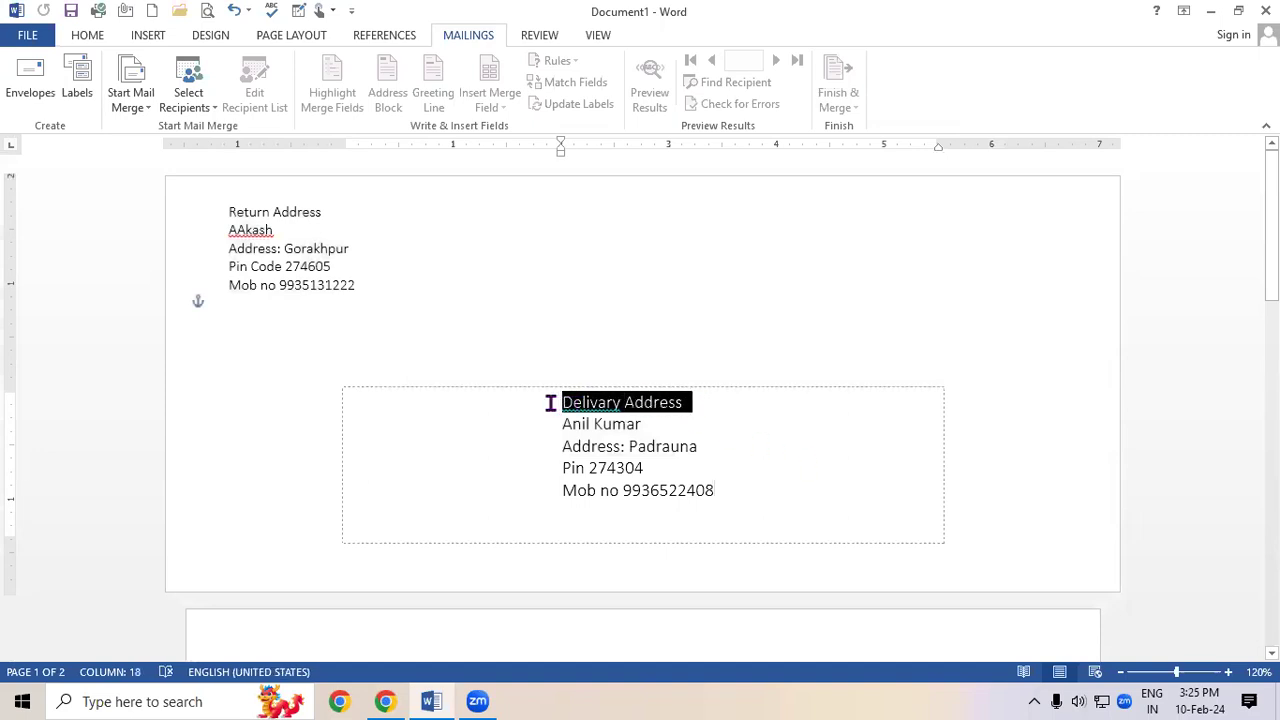
{"action": "left_click", "coordinate": [532, 386]}
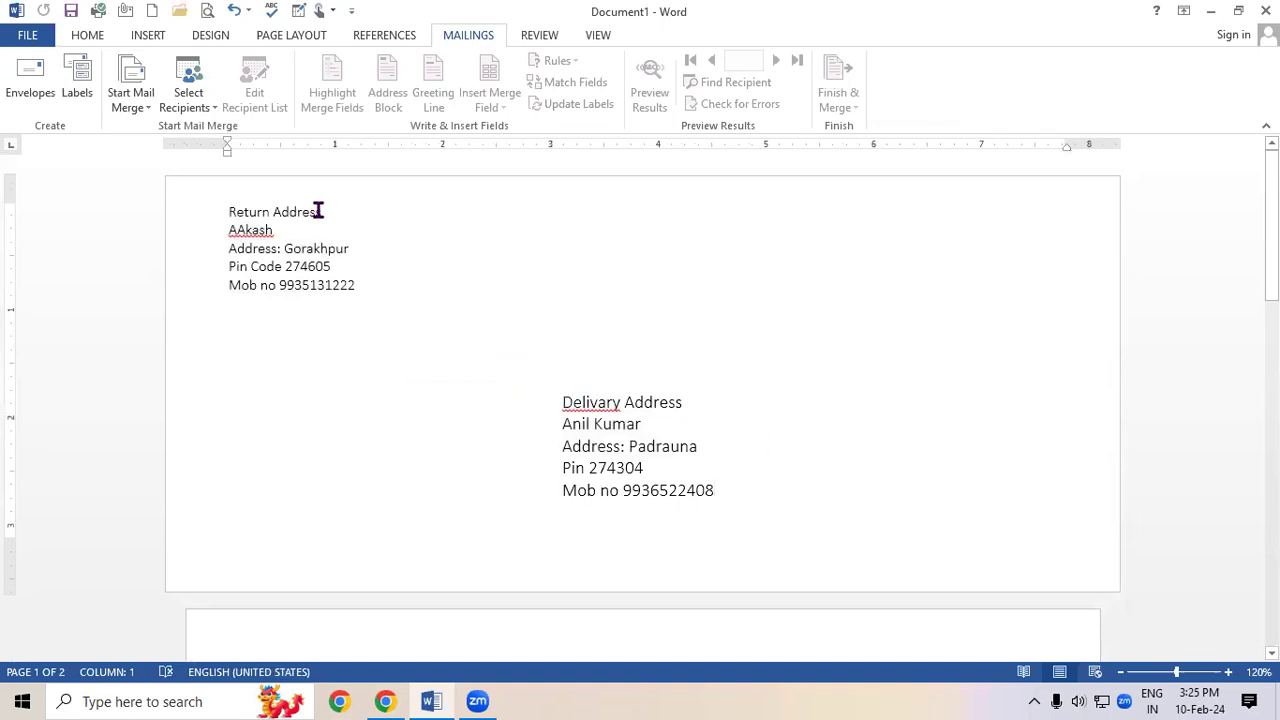
{"action": "left_click_drag", "start_coordinate": [318, 212], "coordinate": [194, 210]}
{"action": "left_click", "coordinate": [230, 350]}
{"action": "left_click", "coordinate": [366, 283]}
On the Labels tab, delete the 'Delivary Address' heading line so the address starts with the name
{"action": "left_click", "coordinate": [80, 101]}
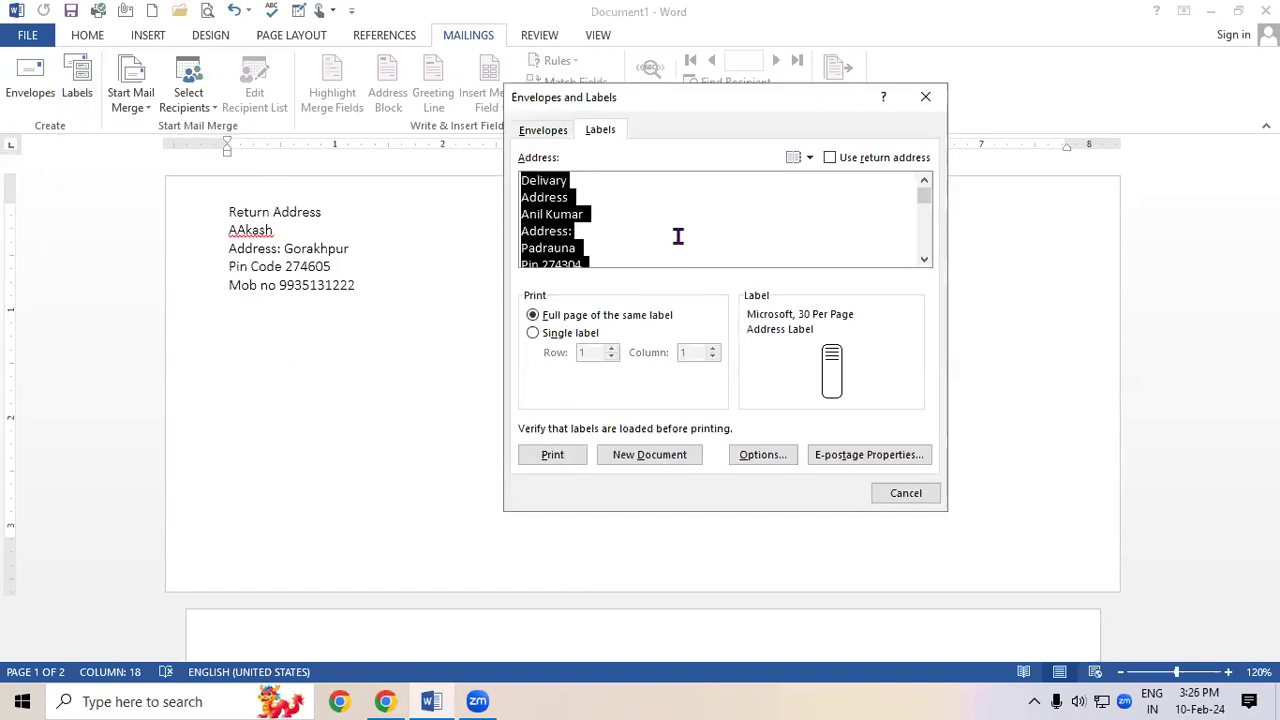
{"action": "mouse_move", "coordinate": [923, 196]}
{"action": "left_mouse_down"}
{"action": "mouse_move", "coordinate": [925, 226]}
{"action": "mouse_move", "coordinate": [922, 192]}
{"action": "left_mouse_up"}
{"action": "left_click", "coordinate": [590, 196]}
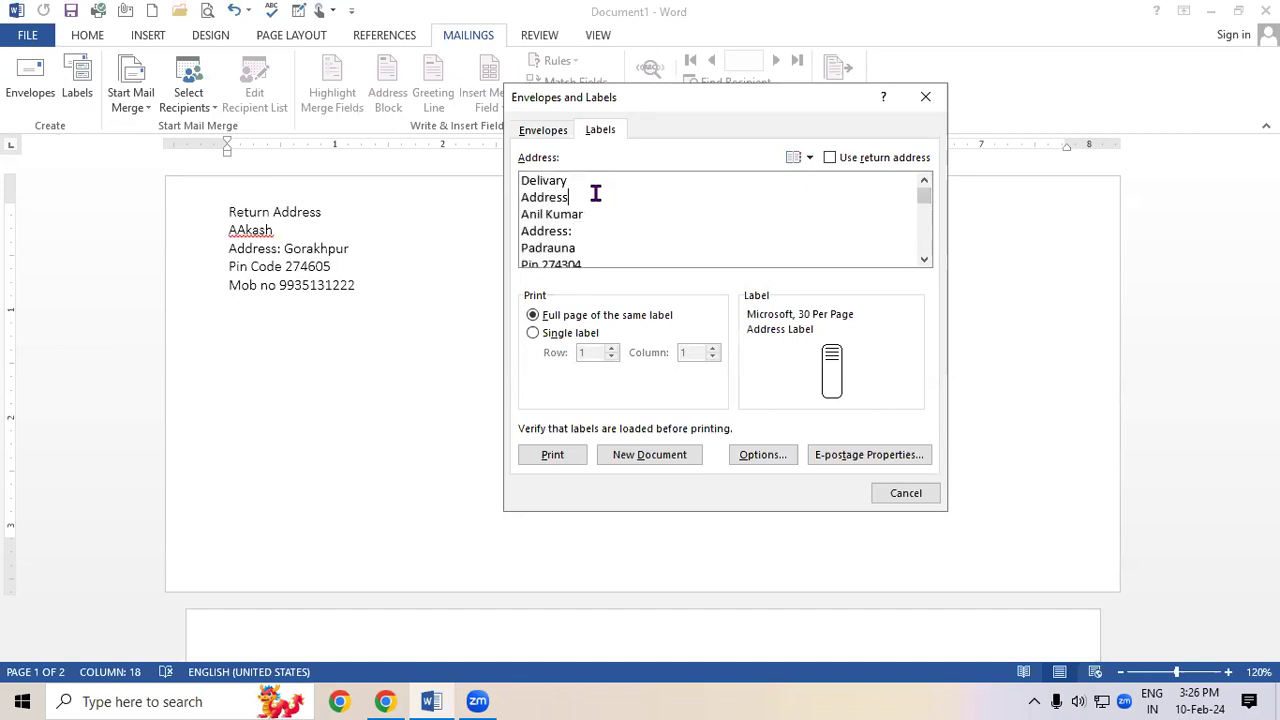
{"action": "key", "text": "BackSpace"}
{"action": "key", "text": "BackSpace"}
{"action": "key", "text": "BackSpace"}
{"action": "key", "text": "BackSpace"}
{"action": "key", "text": "BackSpace"}
{"action": "key", "text": "BackSpace"}
{"action": "key", "text": "BackSpace"}
{"action": "key", "text": "BackSpace"}
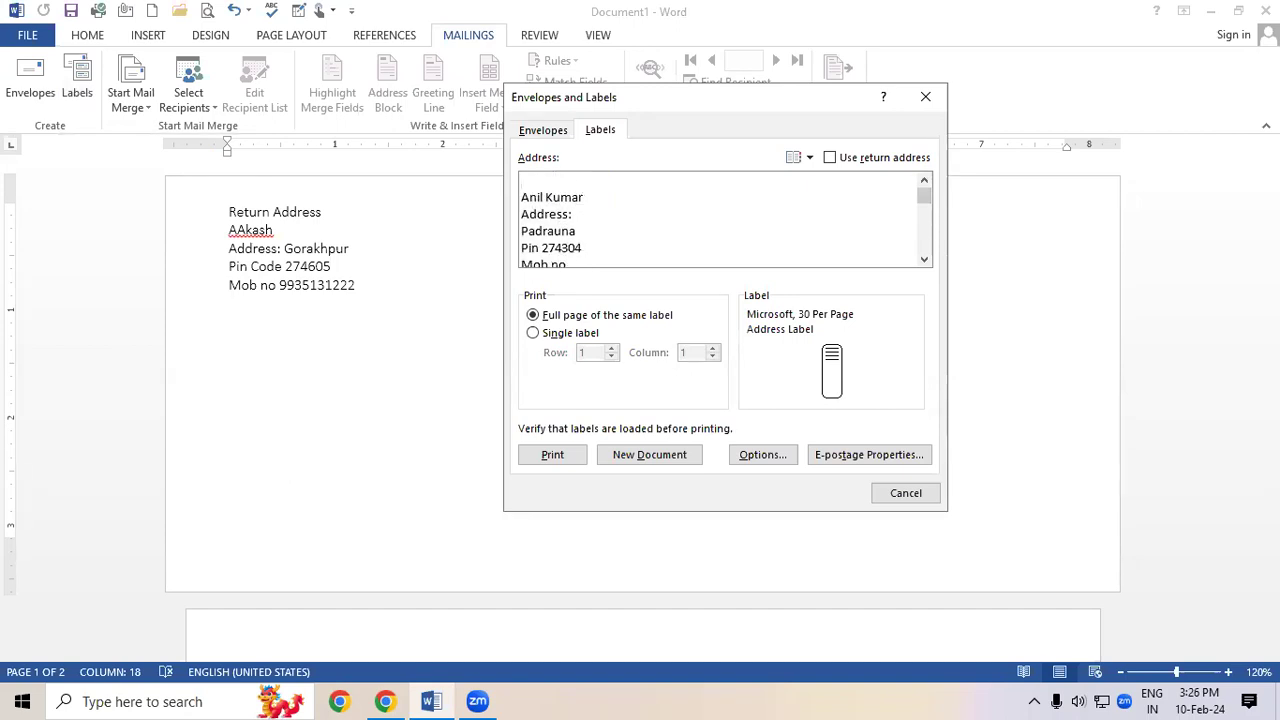
{"action": "key", "text": "Delete"}
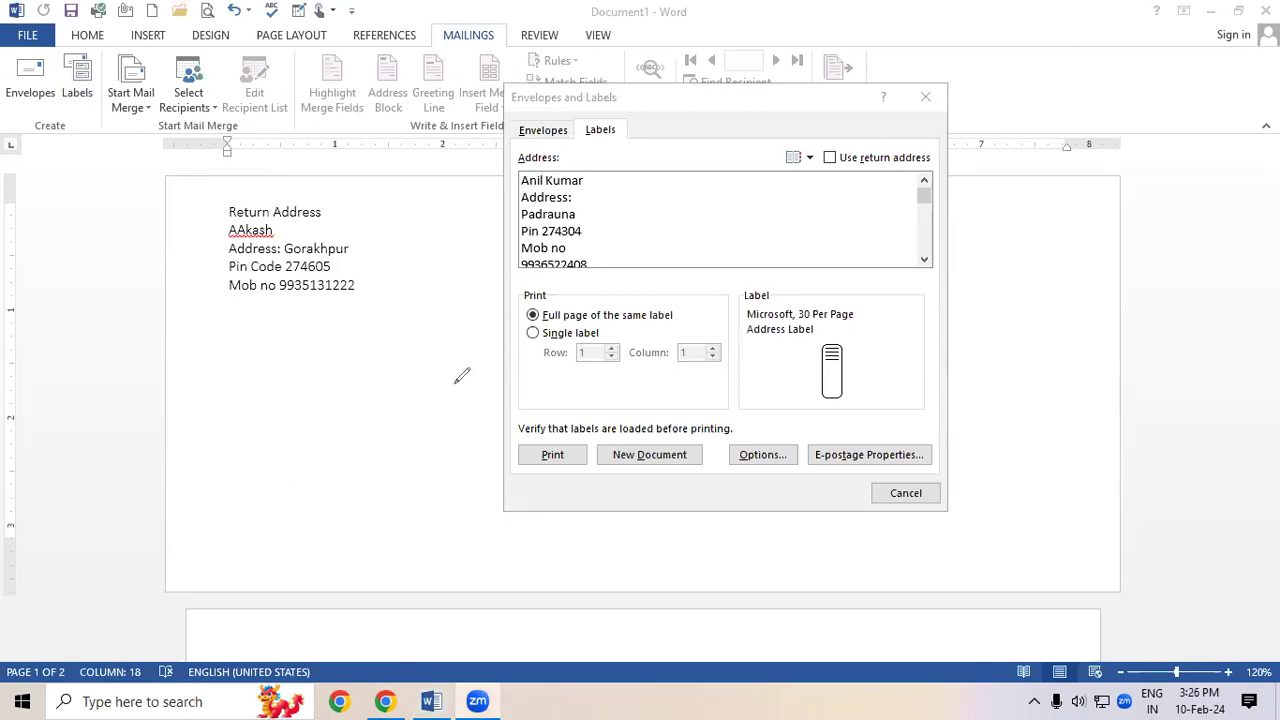
{"action": "mouse_move", "coordinate": [773, 431]}
{"action": "left_mouse_down"}
{"action": "mouse_move", "coordinate": [762, 477]}
{"action": "mouse_move", "coordinate": [772, 428]}
{"action": "left_mouse_up"}
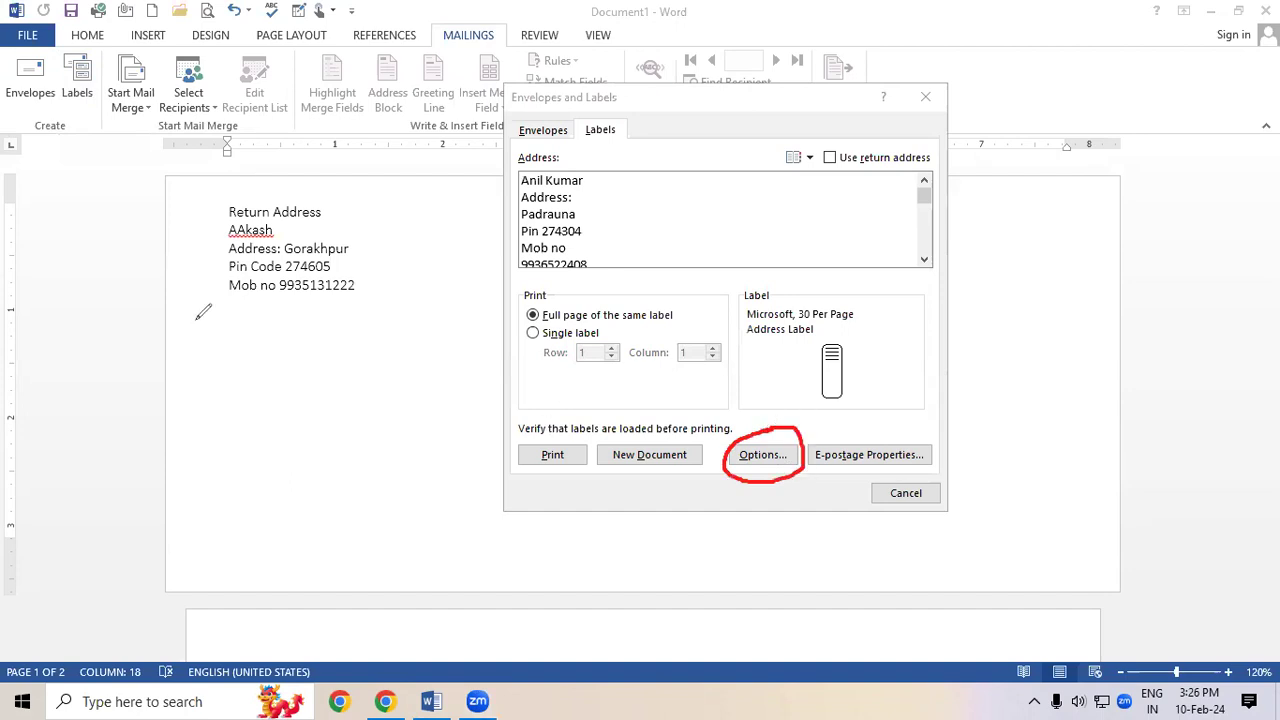
{"action": "mouse_move", "coordinate": [257, 325]}
{"action": "left_mouse_down"}
{"action": "mouse_move", "coordinate": [271, 322]}
{"action": "mouse_move", "coordinate": [276, 365]}
{"action": "left_mouse_up"}
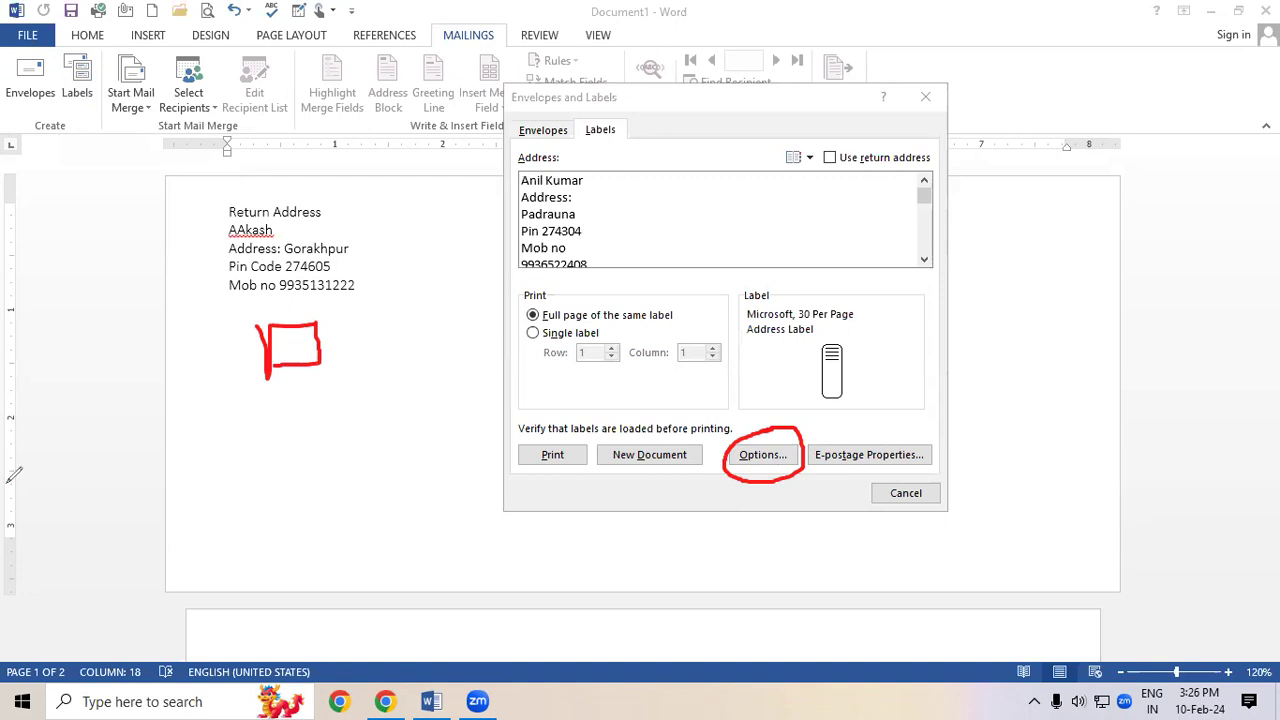
{"action": "key", "text": "Escape"}
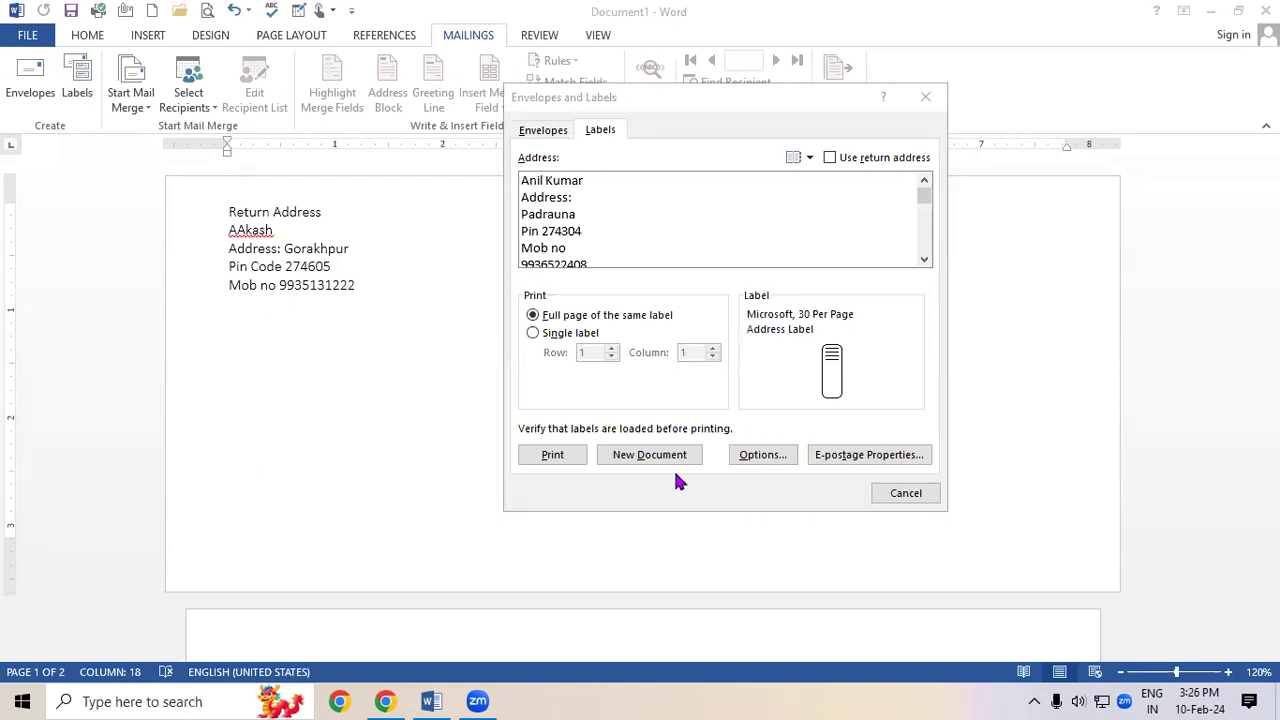
{"action": "left_click", "coordinate": [752, 458]}
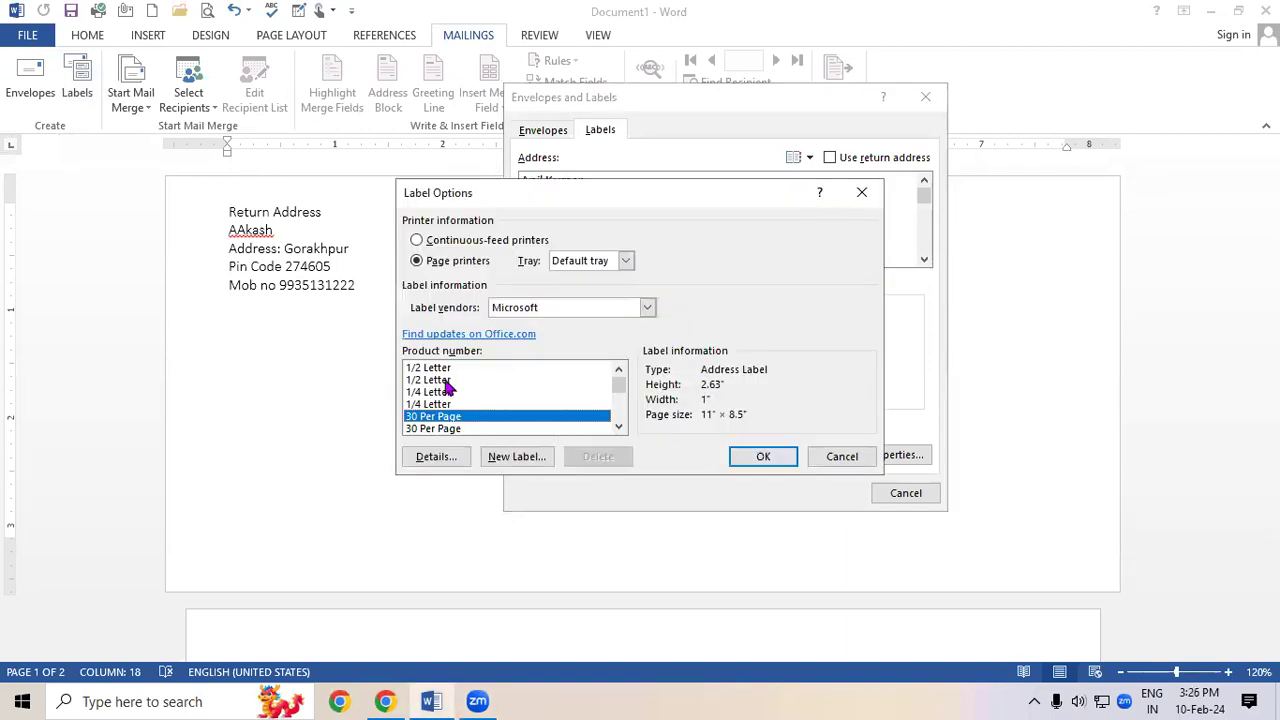
{"action": "left_click", "coordinate": [430, 369]}
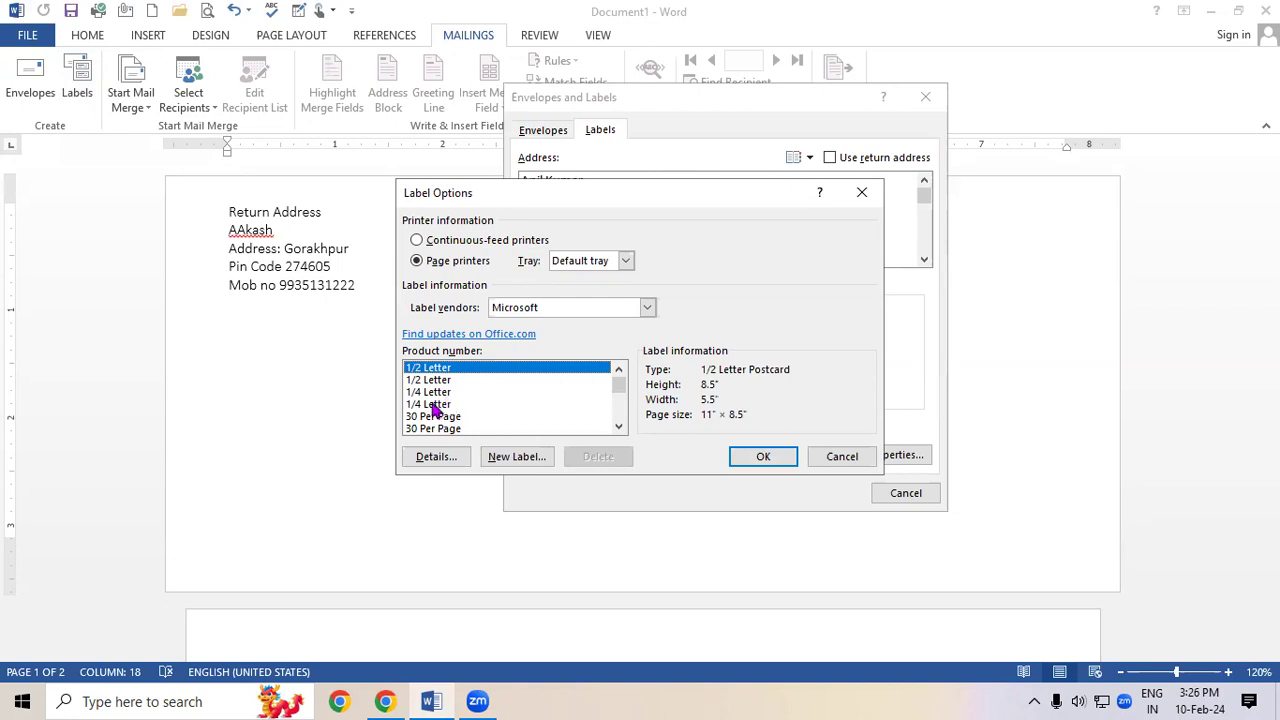
{"action": "left_click", "coordinate": [428, 404]}
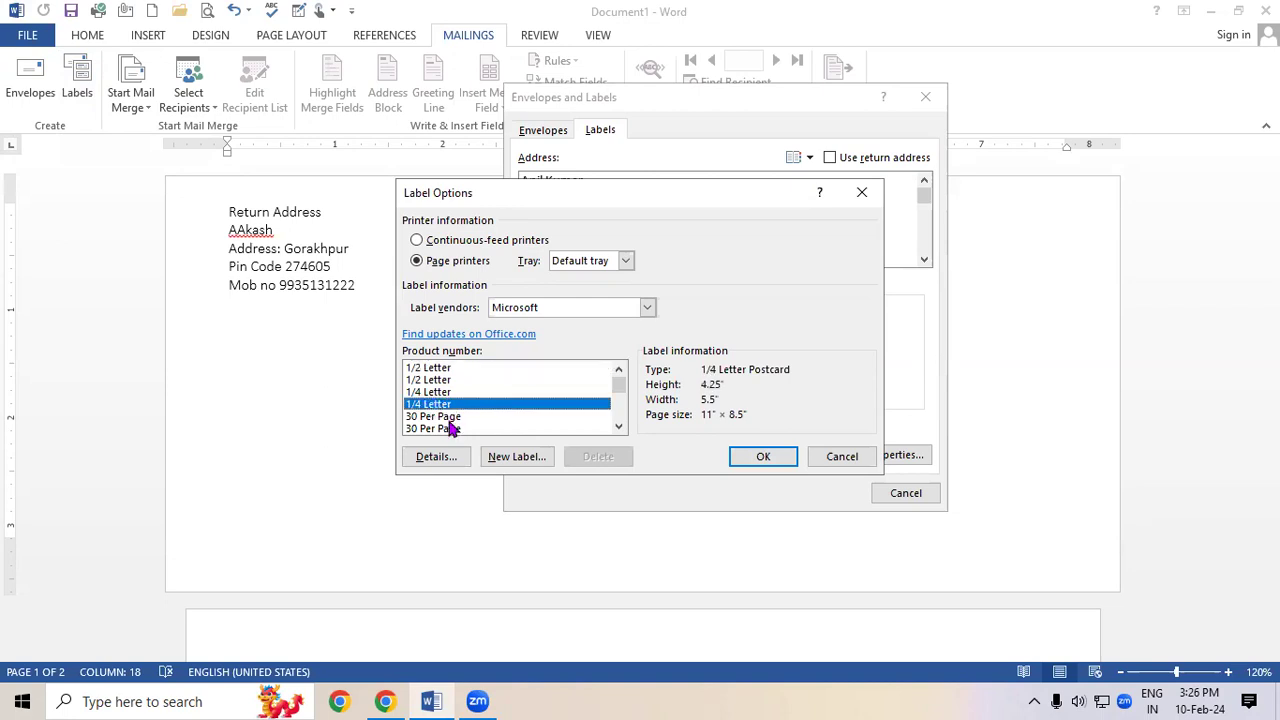
{"action": "left_click", "coordinate": [434, 418]}
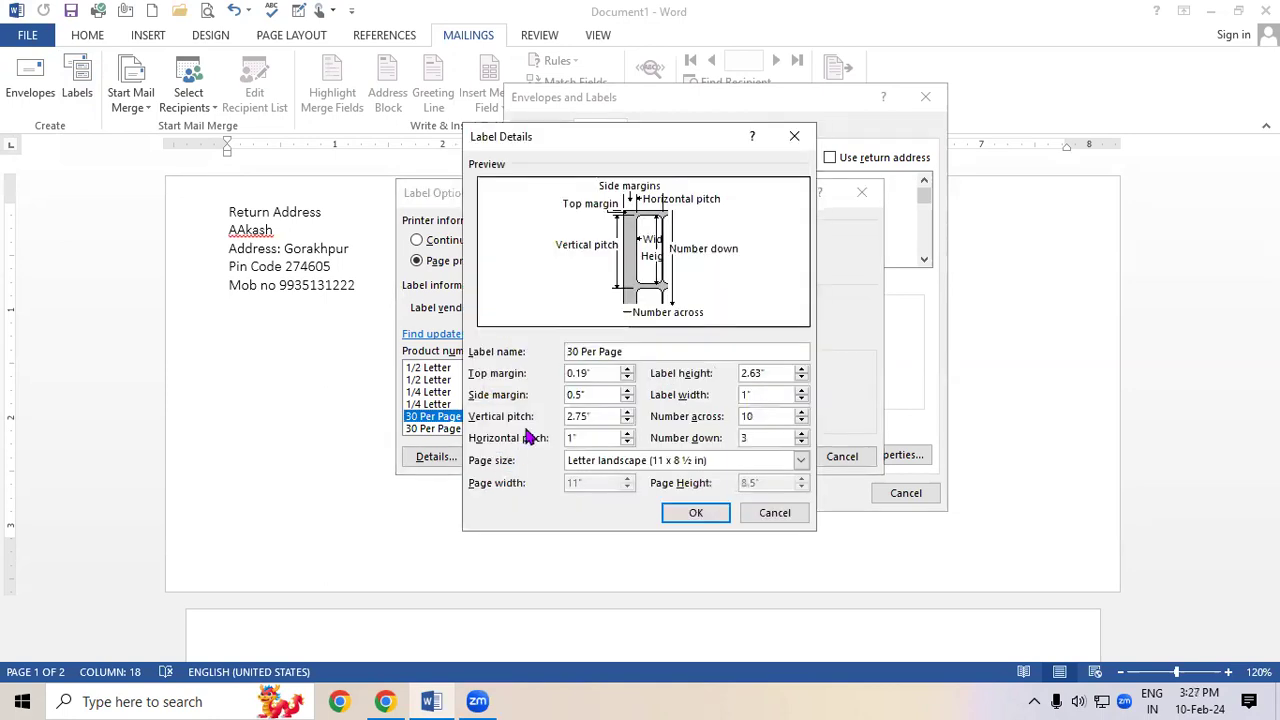
{"action": "left_click_drag", "start_coordinate": [624, 351], "coordinate": [540, 352]}
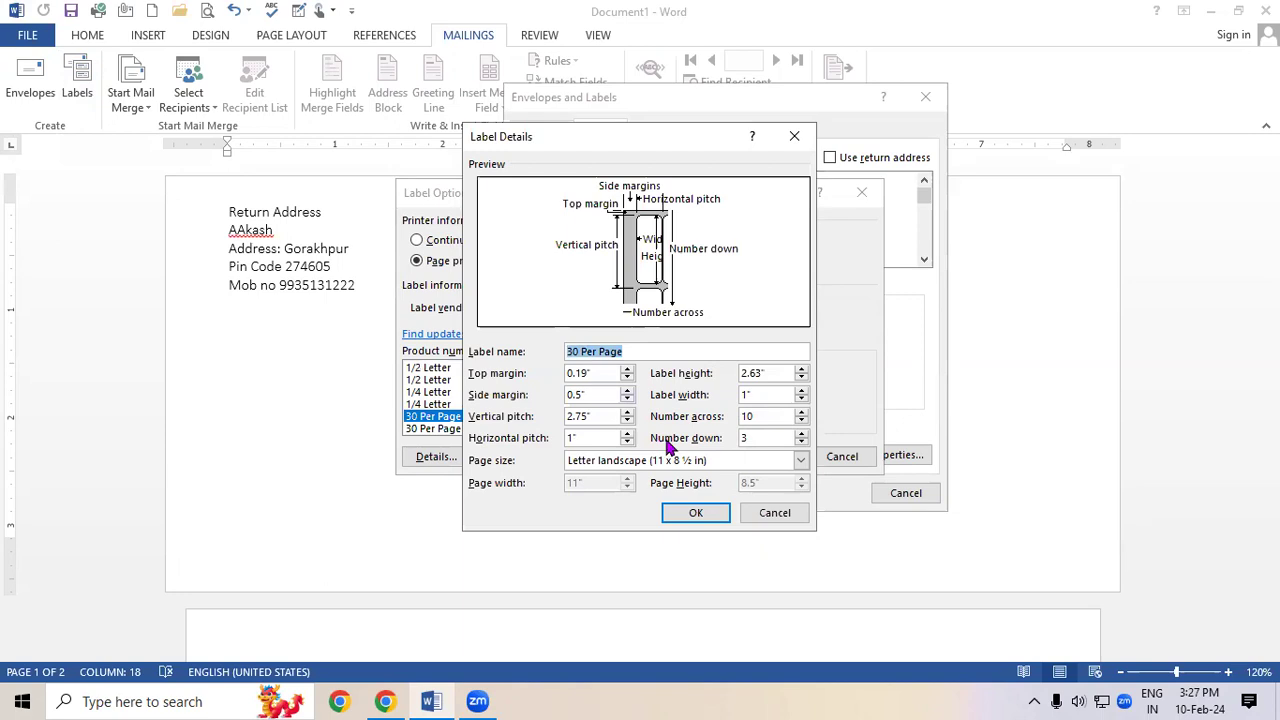
{"action": "left_click", "coordinate": [766, 438]}
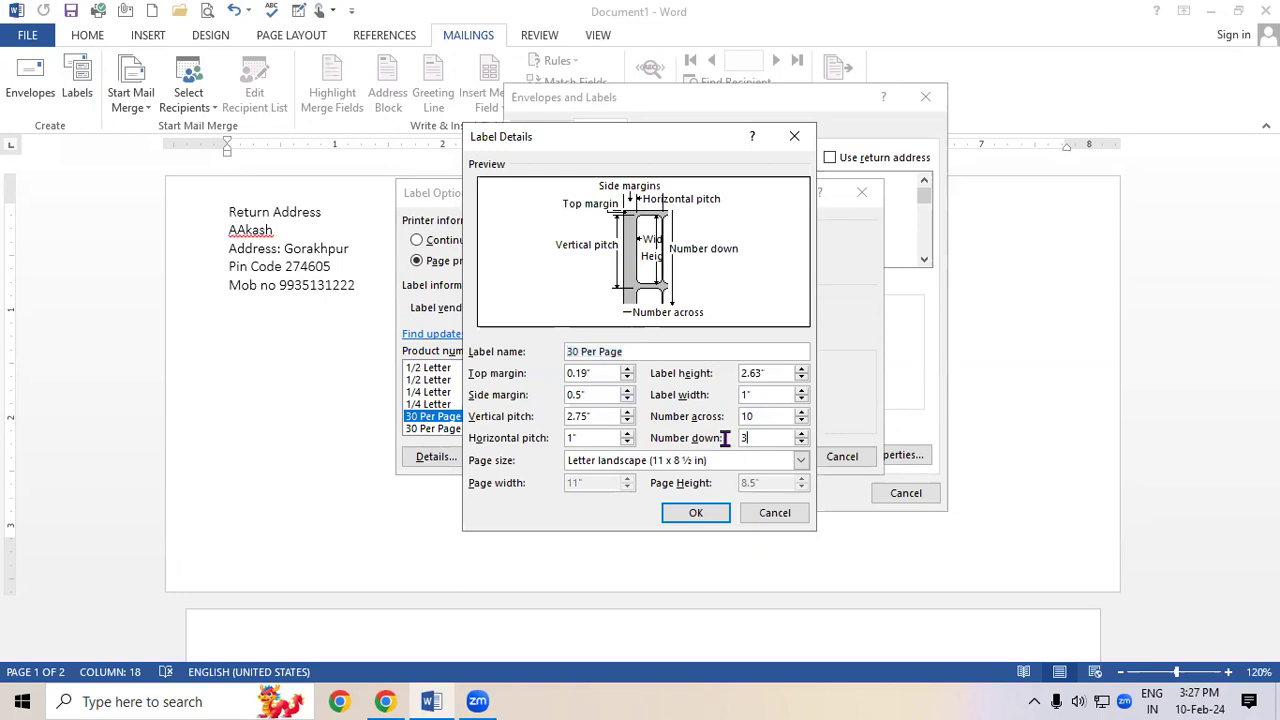
{"action": "double_click", "coordinate": [748, 418]}
{"action": "left_click", "coordinate": [770, 512]}
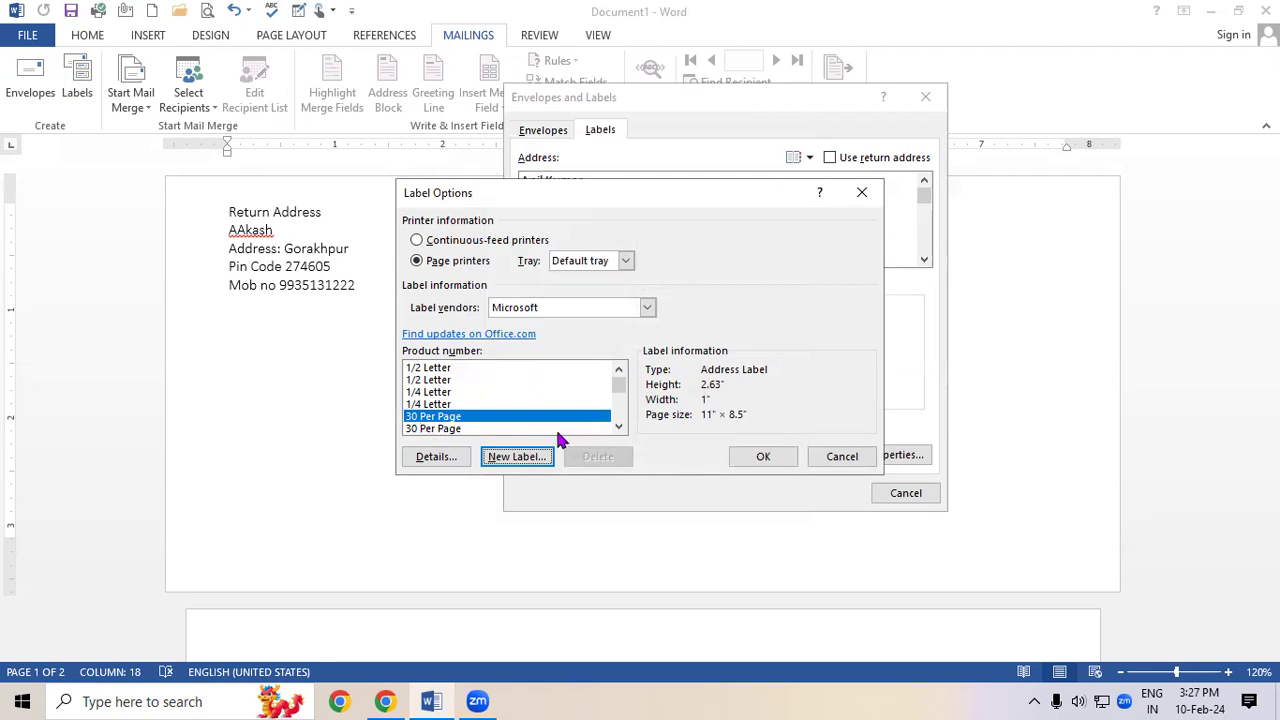
{"action": "left_click", "coordinate": [757, 458]}
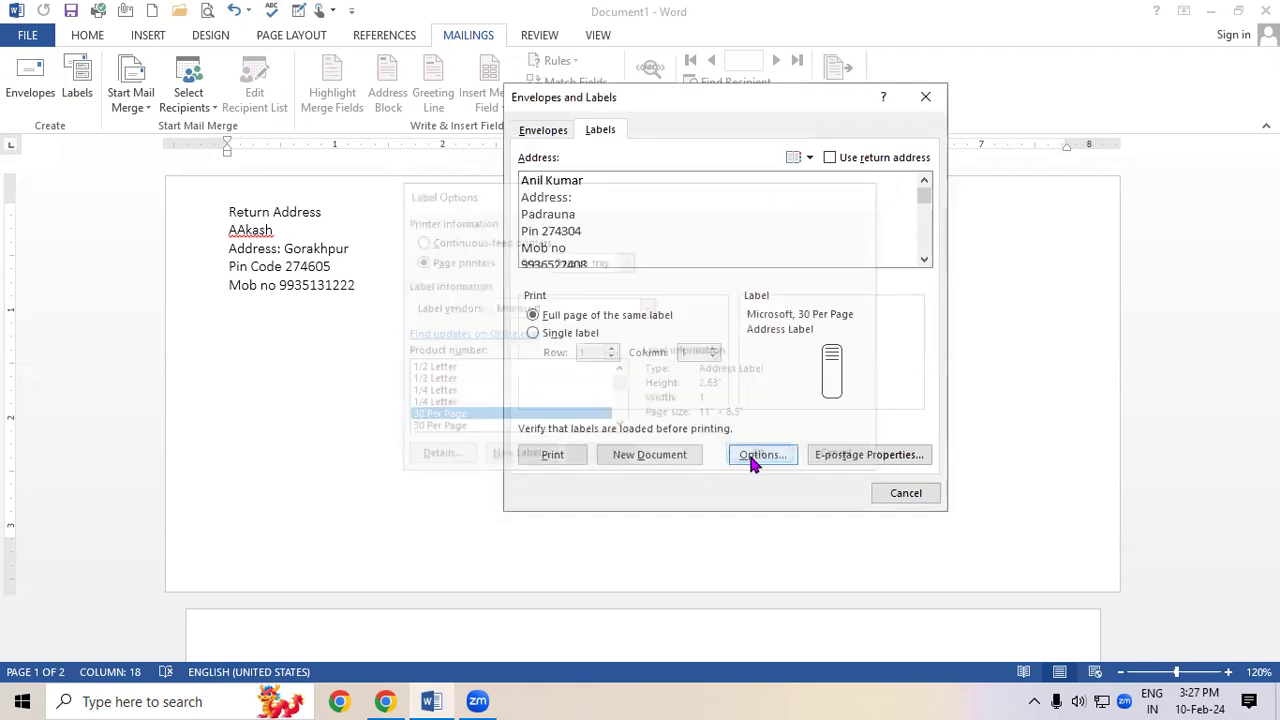
Generate the Labels2 document with the address repeated on every label
{"action": "left_click", "coordinate": [660, 463]}
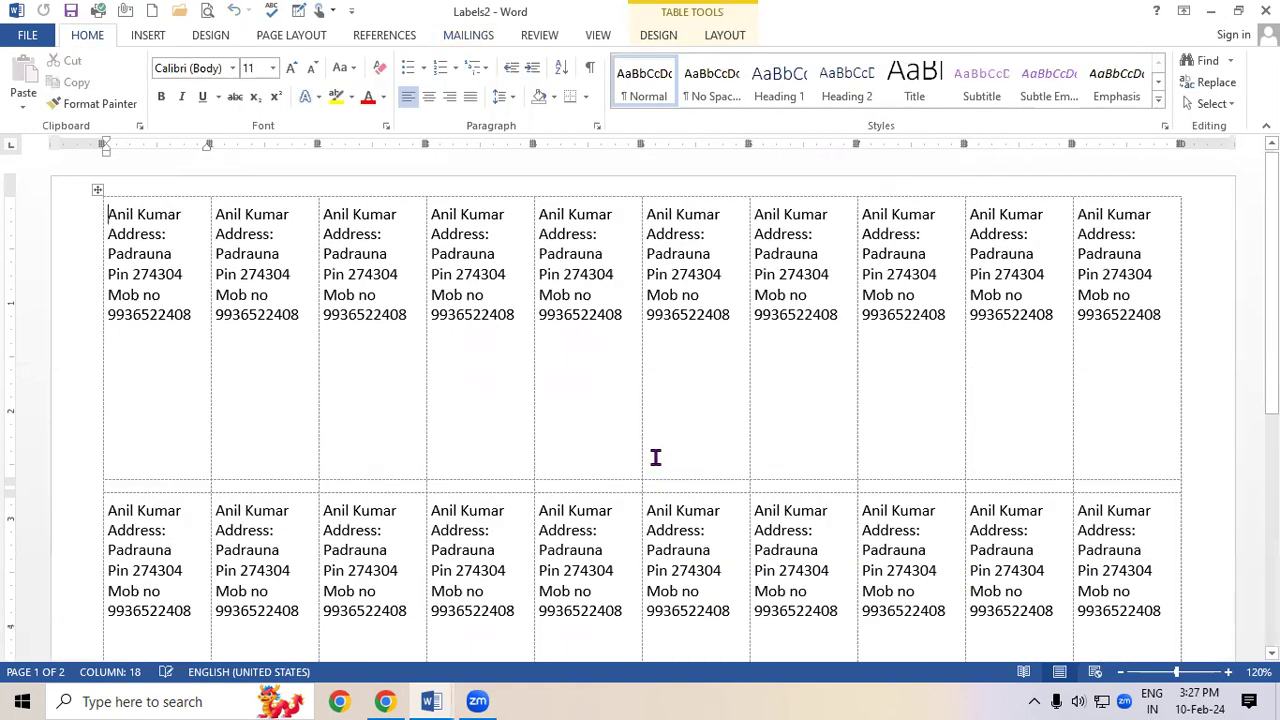
{"action": "left_click", "coordinate": [182, 314]}
{"action": "scroll", "coordinate": [207, 390], "scroll_direction": "down", "scroll_amount": 2}
{"action": "scroll", "coordinate": [207, 390], "scroll_direction": "down", "scroll_amount": 2}
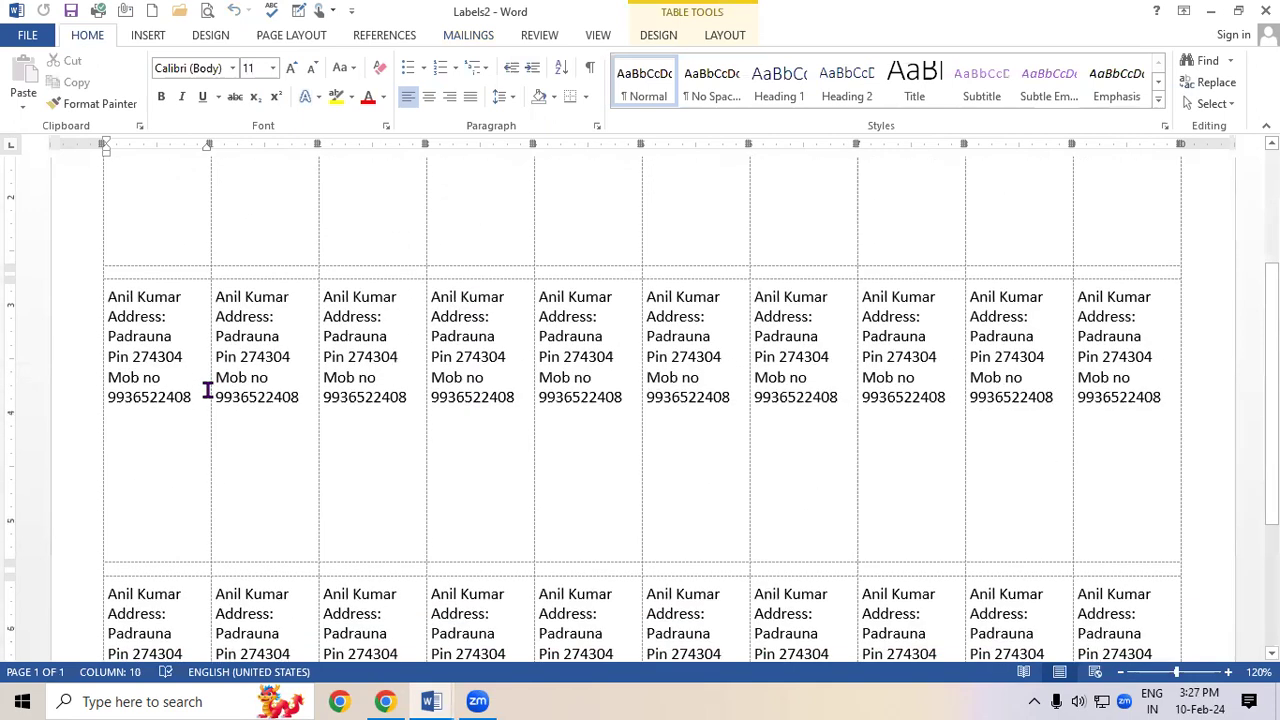
{"action": "scroll", "coordinate": [212, 385], "scroll_direction": "up", "scroll_amount": 4}
Check each of the ten labels across the row, then minimize Labels2
{"action": "left_click", "coordinate": [253, 357]}
{"action": "left_click", "coordinate": [366, 377]}
{"action": "left_click", "coordinate": [502, 378]}
{"action": "left_click", "coordinate": [602, 378]}
{"action": "left_click", "coordinate": [680, 377]}
{"action": "left_click", "coordinate": [800, 380]}
{"action": "left_click", "coordinate": [920, 372]}
{"action": "left_click", "coordinate": [994, 366]}
{"action": "left_click", "coordinate": [1115, 360]}
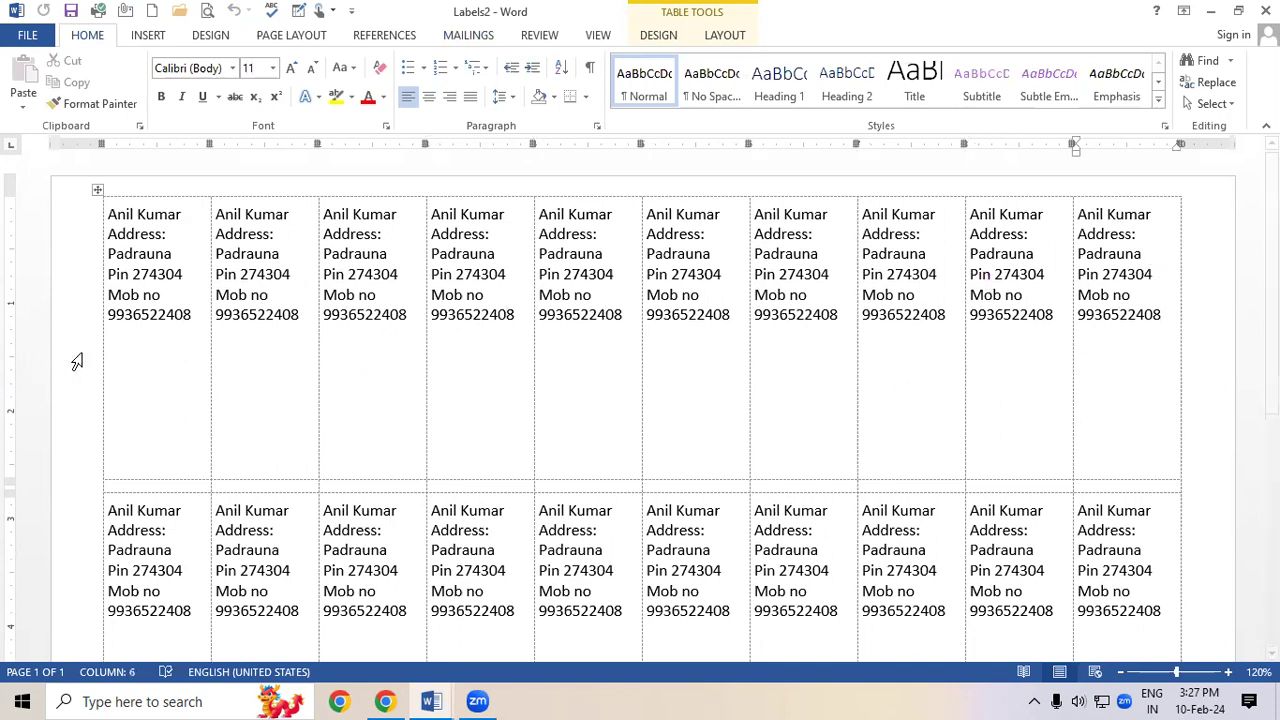
{"action": "scroll", "coordinate": [1272, 300], "scroll_direction": "down", "scroll_amount": 4}
{"action": "scroll", "coordinate": [640, 410], "scroll_direction": "down", "scroll_amount": 3}
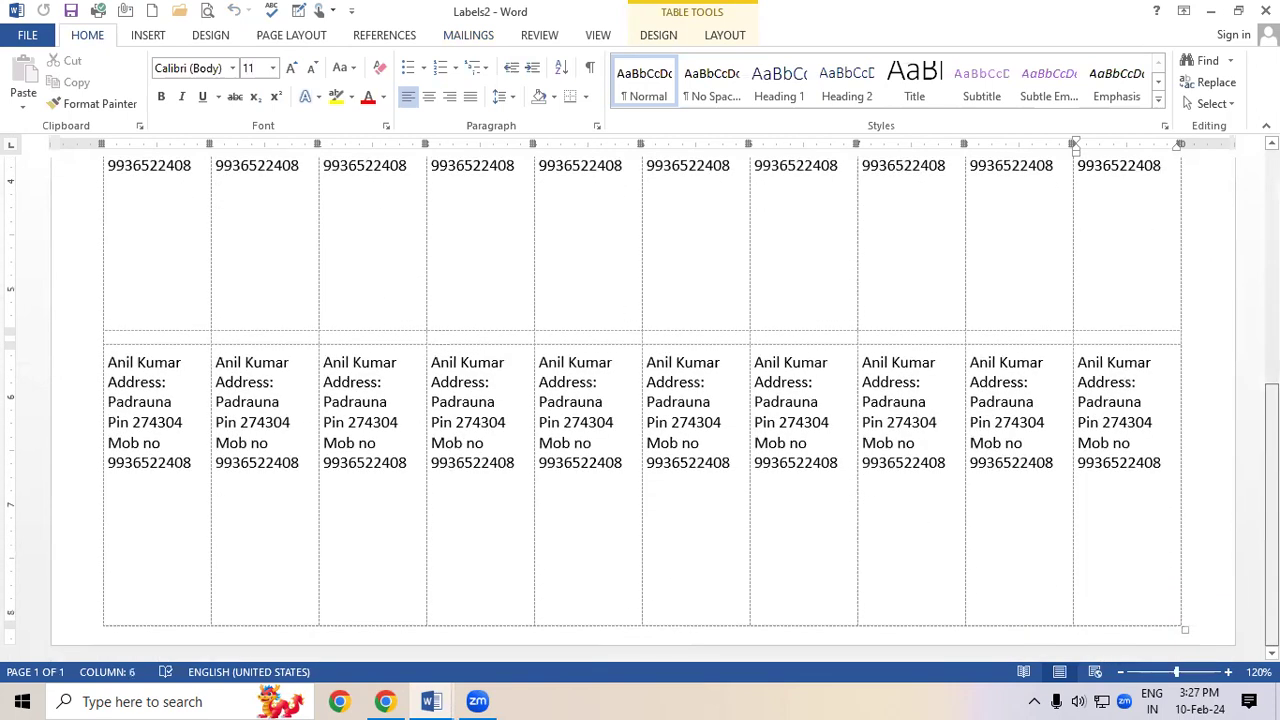
{"action": "scroll", "coordinate": [1205, 380], "scroll_direction": "up", "scroll_amount": 5}
{"action": "scroll", "coordinate": [1166, 214], "scroll_direction": "up", "scroll_amount": 4}
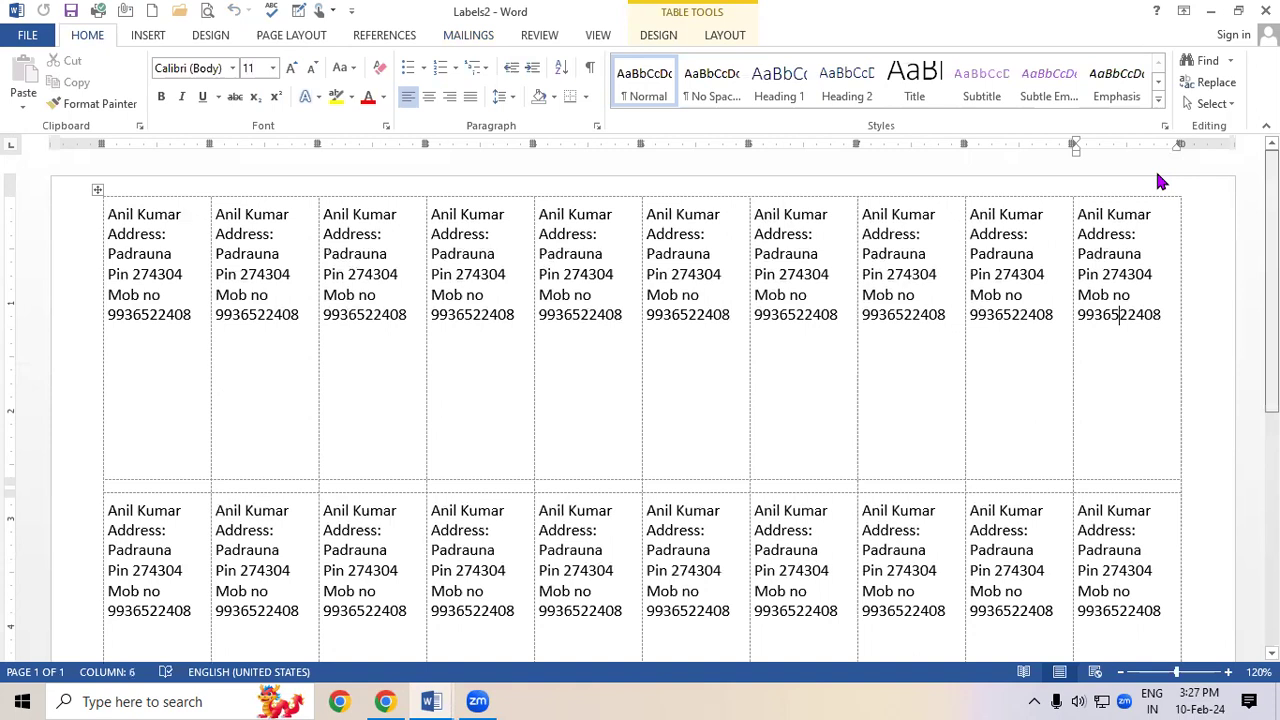
{"action": "left_click", "coordinate": [1210, 25]}
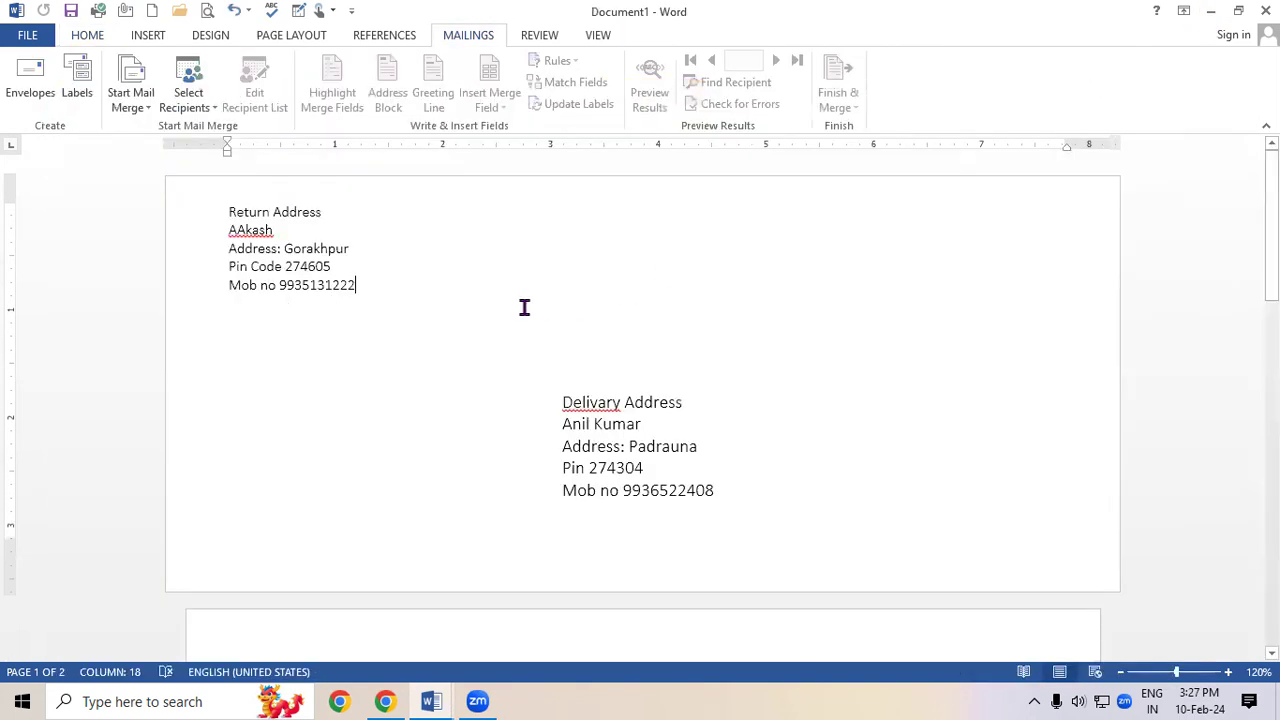
In Label Options, define a custom 30 Per Page label, 10 across and 3 down
{"action": "left_click", "coordinate": [78, 95]}
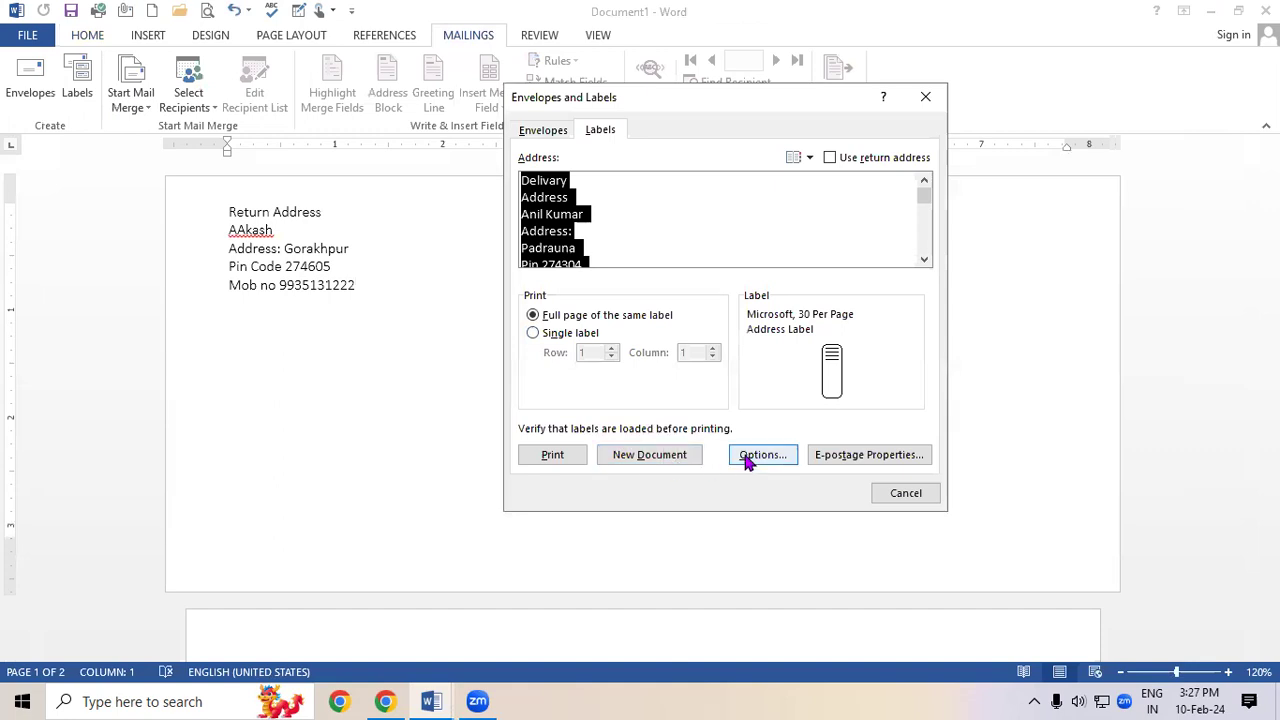
{"action": "left_click", "coordinate": [748, 457]}
{"action": "left_click", "coordinate": [508, 455]}
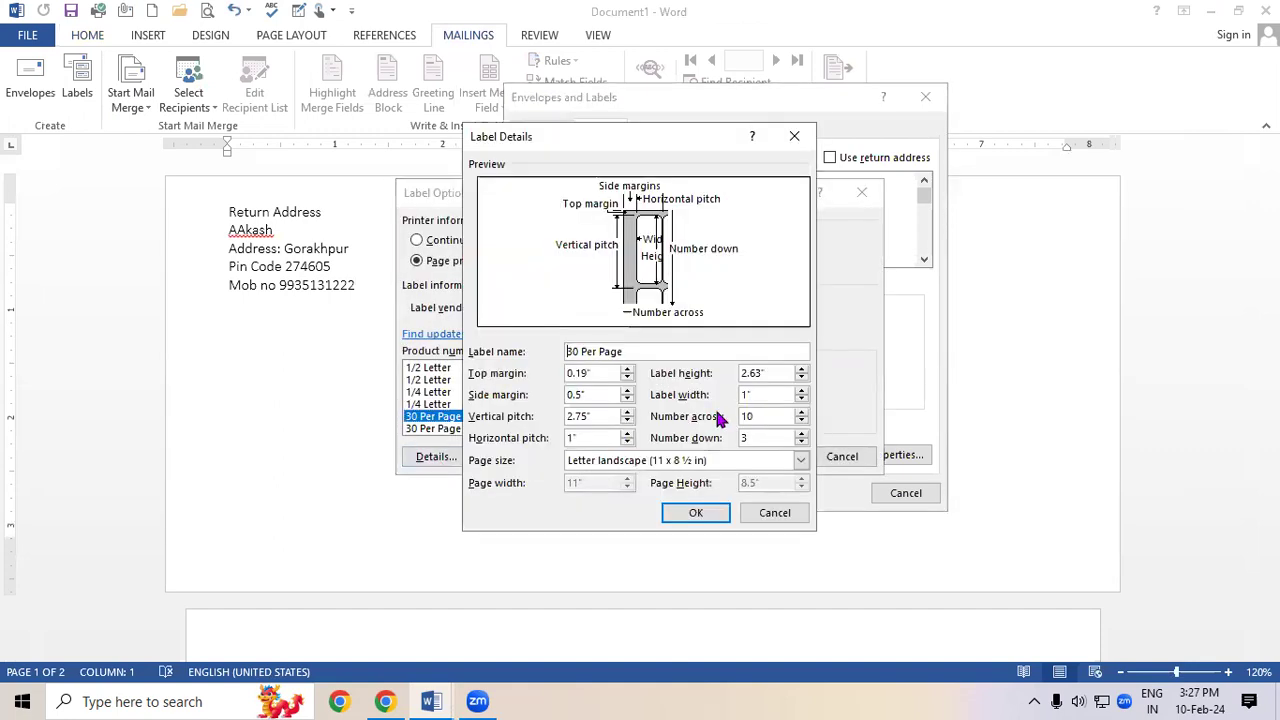
{"action": "left_click_drag", "start_coordinate": [763, 417], "coordinate": [730, 414]}
{"action": "left_click", "coordinate": [750, 438]}
{"action": "left_click", "coordinate": [545, 351]}
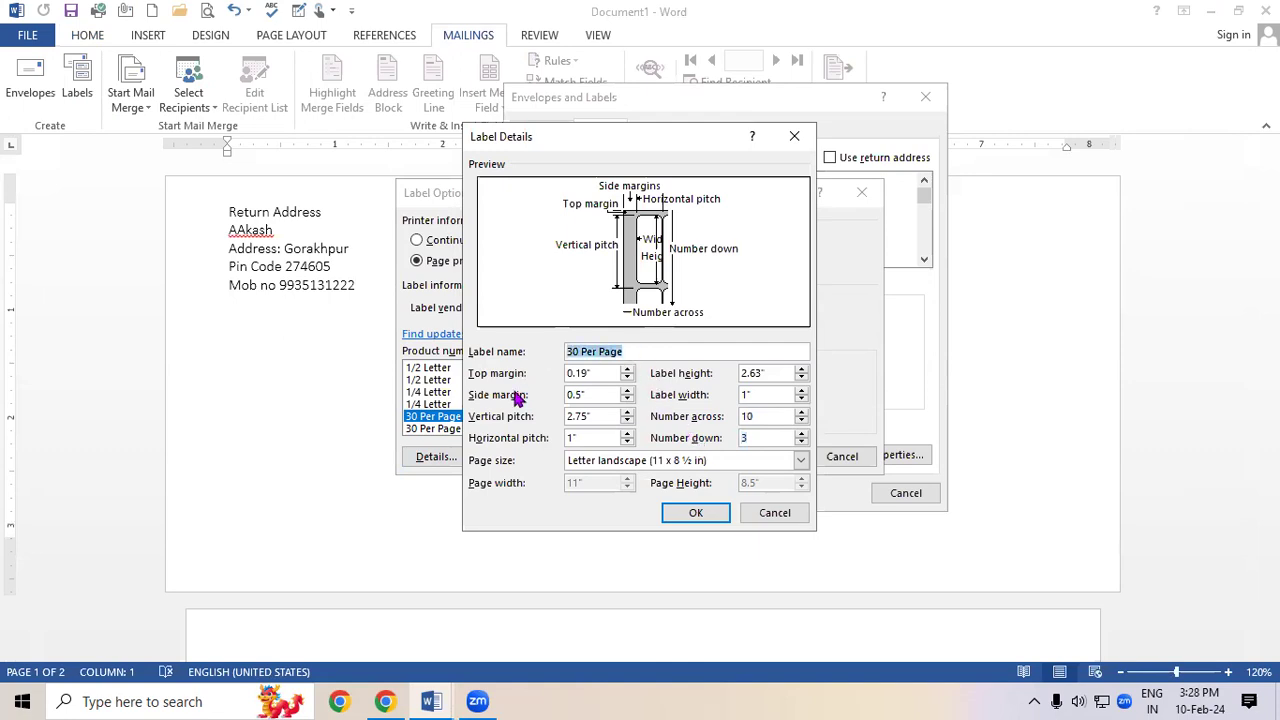
{"action": "left_click", "coordinate": [688, 514]}
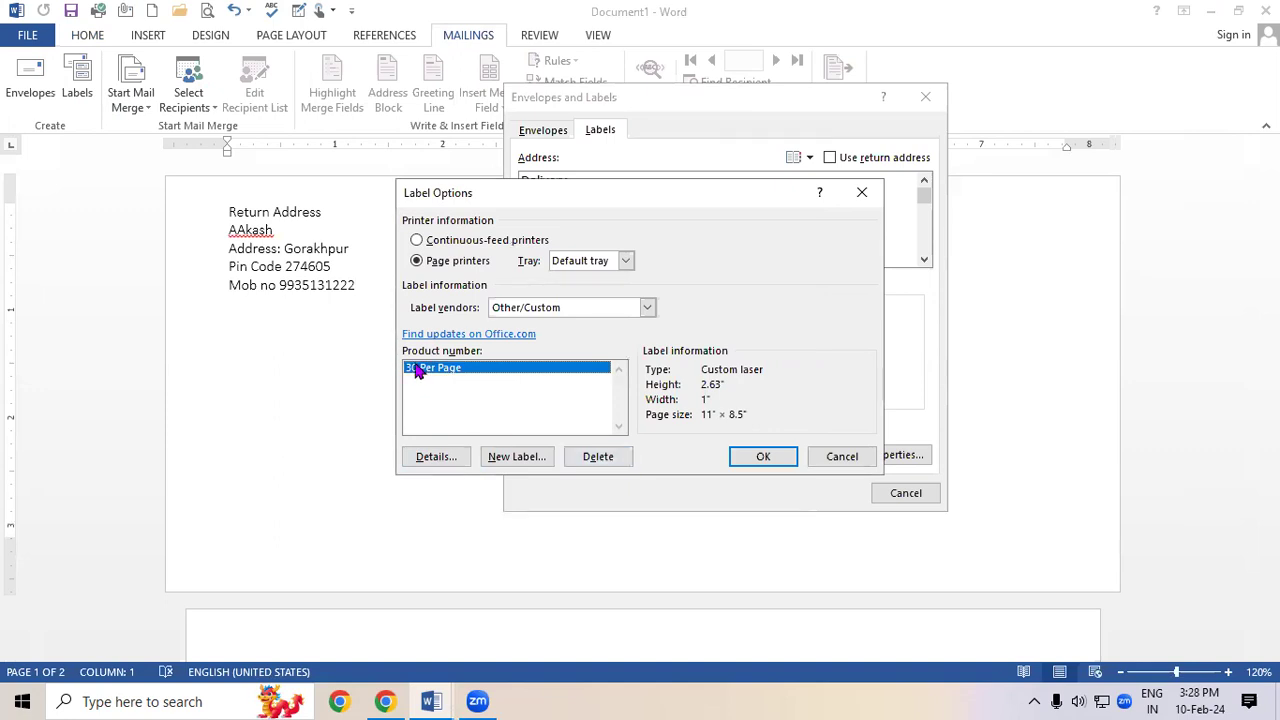
Delete the custom 30 Per Page label and choose Microsoft's 30 Per Page label
{"action": "left_click", "coordinate": [600, 457]}
{"action": "left_click", "coordinate": [607, 411]}
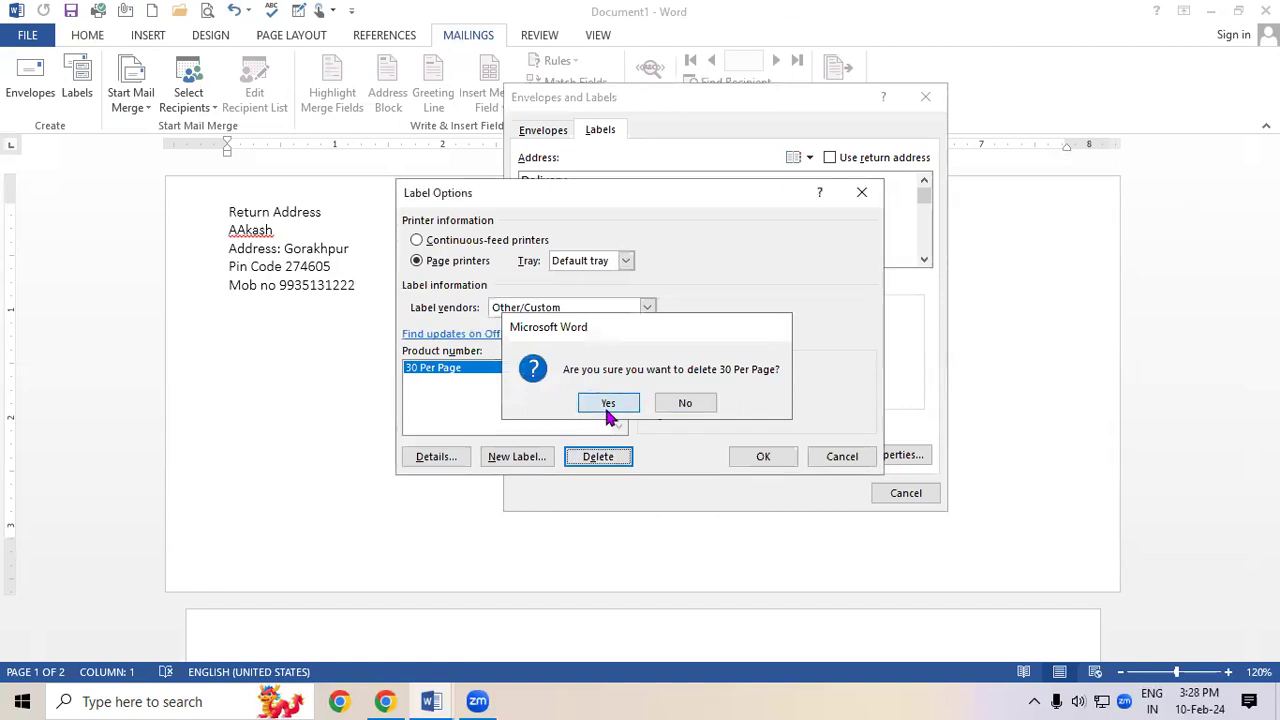
{"action": "left_click", "coordinate": [481, 418]}
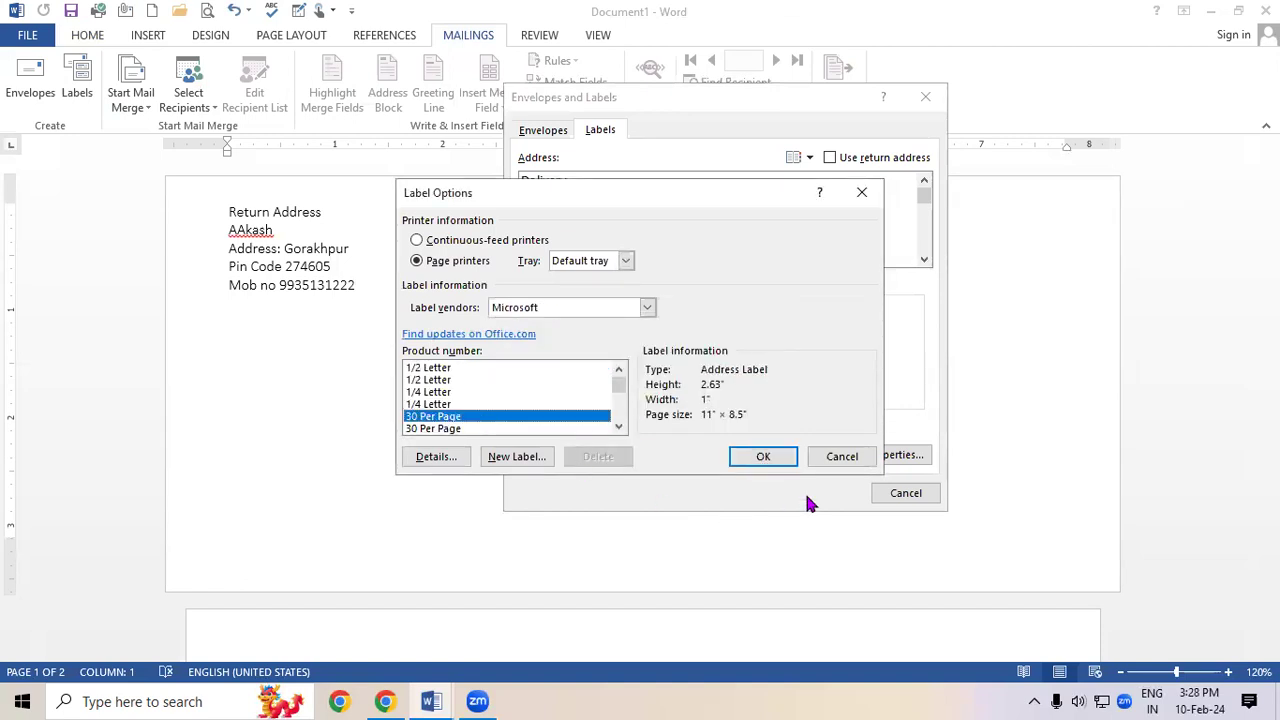
{"action": "key", "text": "Return"}
{"action": "left_click", "coordinate": [391, 631]}
{"action": "left_click", "coordinate": [447, 700]}
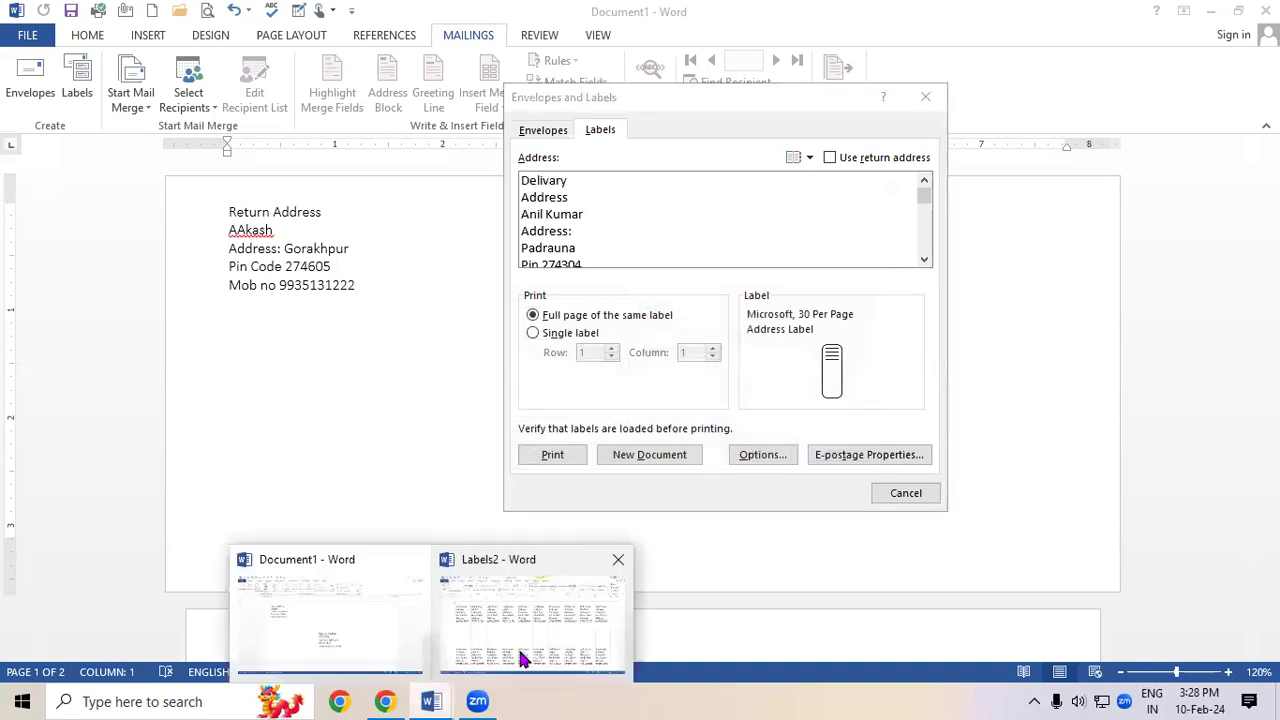
Close the label dialog, look over Labels2, and minimize it
{"action": "left_click", "coordinate": [905, 492]}
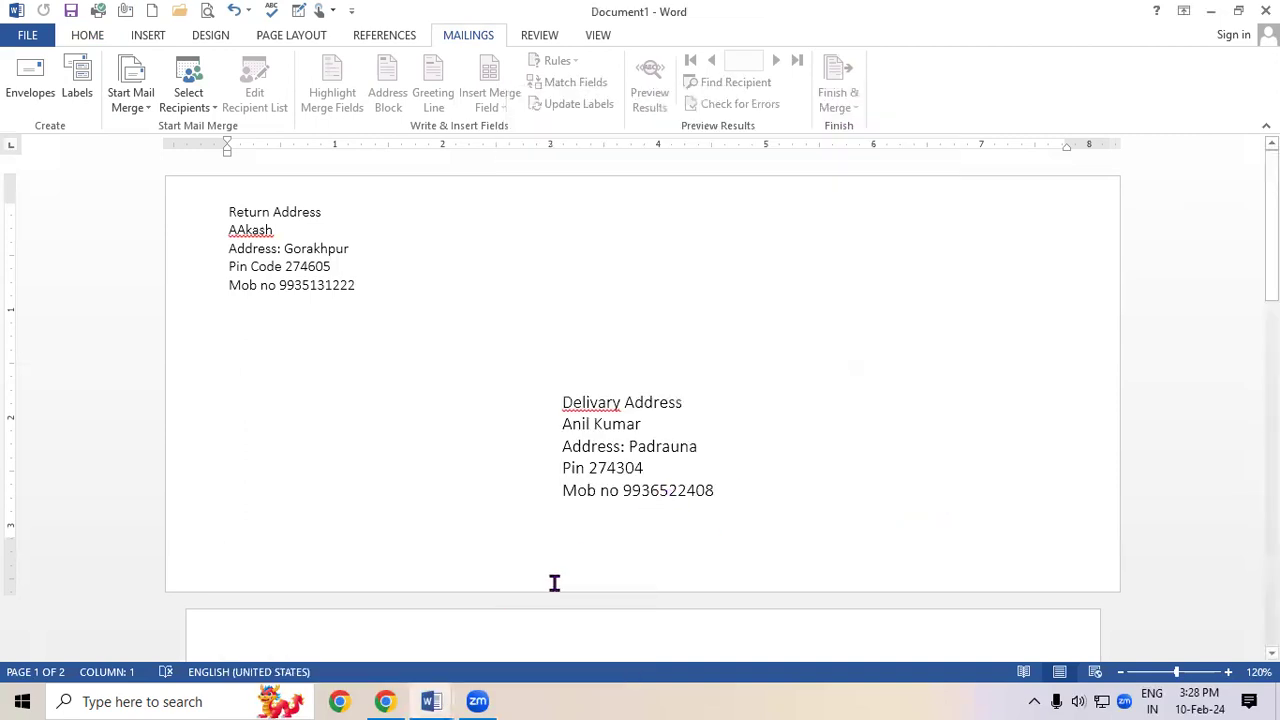
{"action": "mouse_move", "coordinate": [440, 700]}
{"action": "left_click", "coordinate": [518, 641]}
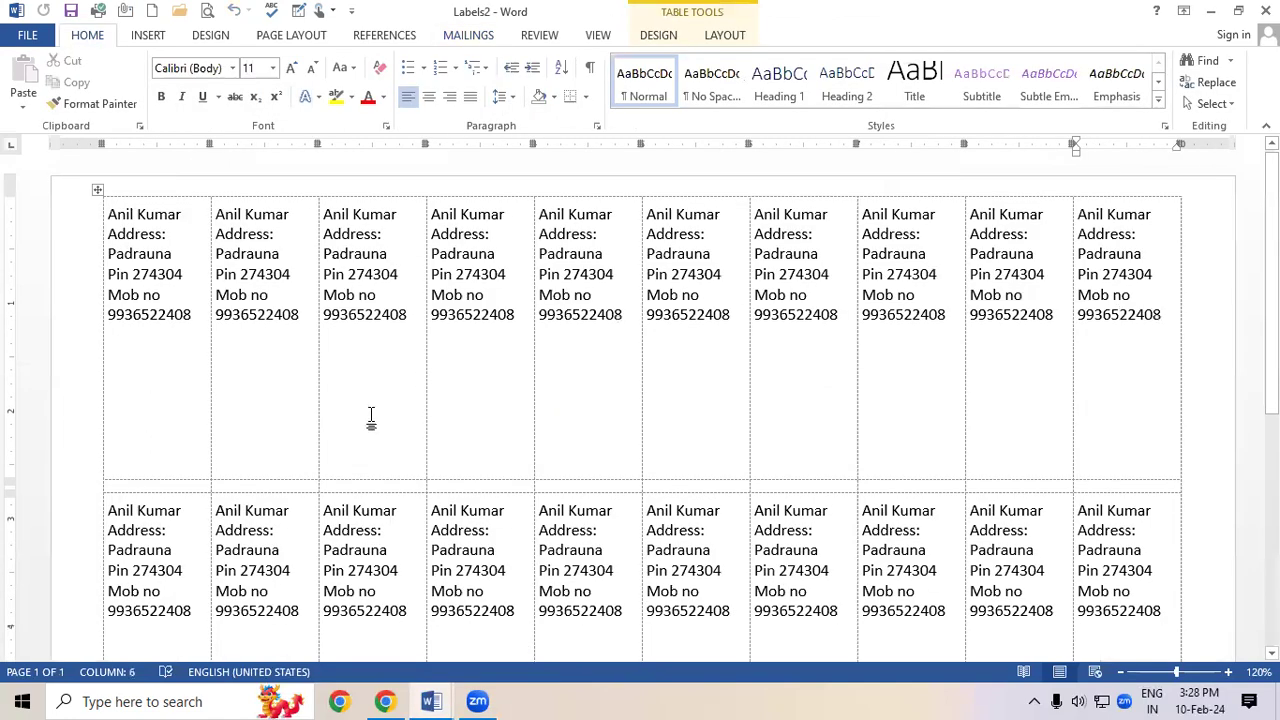
{"action": "scroll", "coordinate": [225, 149], "scroll_direction": "down", "scroll_amount": 1}
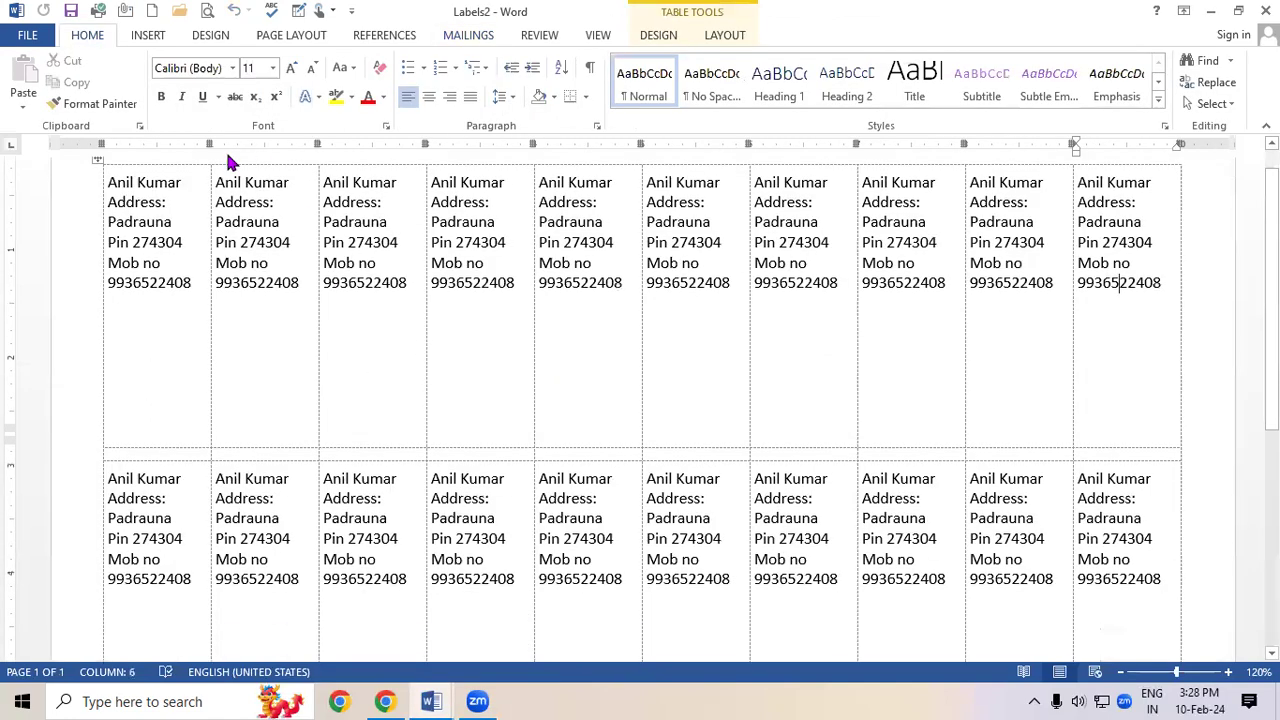
{"action": "left_click", "coordinate": [1210, 11]}
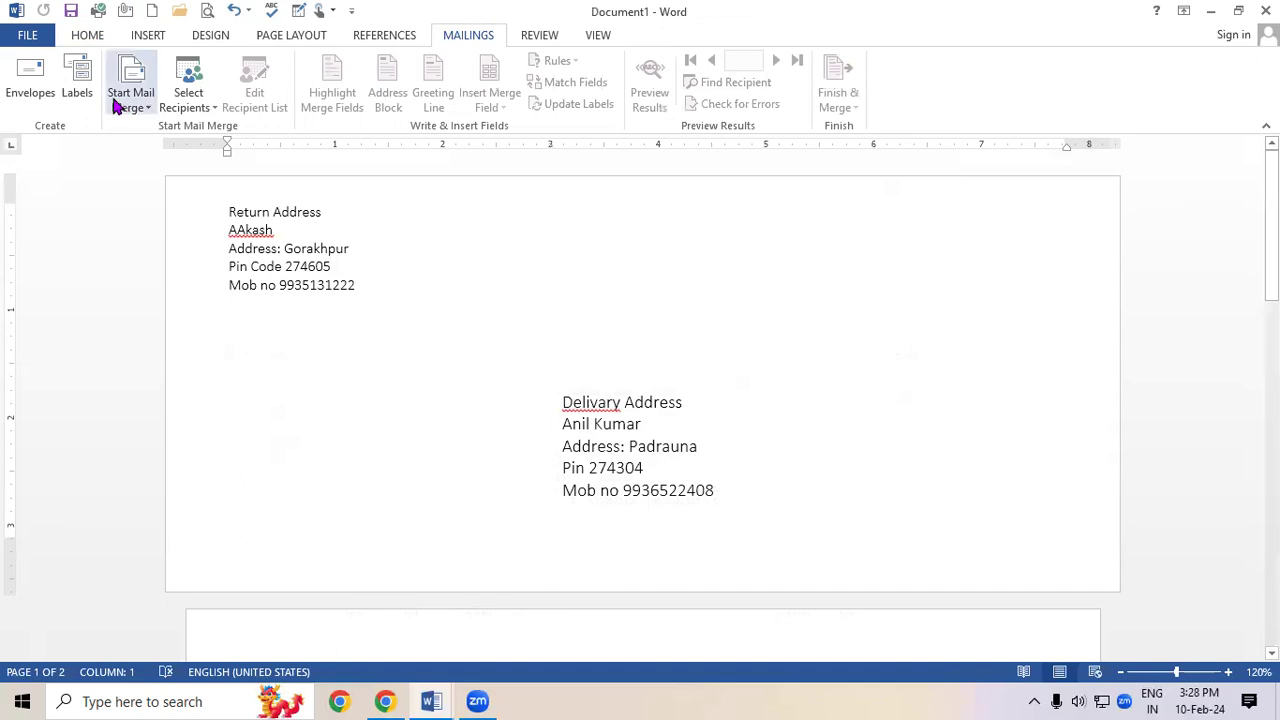
Remove the 'Delivary Address' heading from the label address
{"action": "left_click", "coordinate": [80, 85]}
{"action": "left_click", "coordinate": [634, 234]}
{"action": "double_click", "coordinate": [588, 194]}
{"action": "key", "text": "shift+Up"}
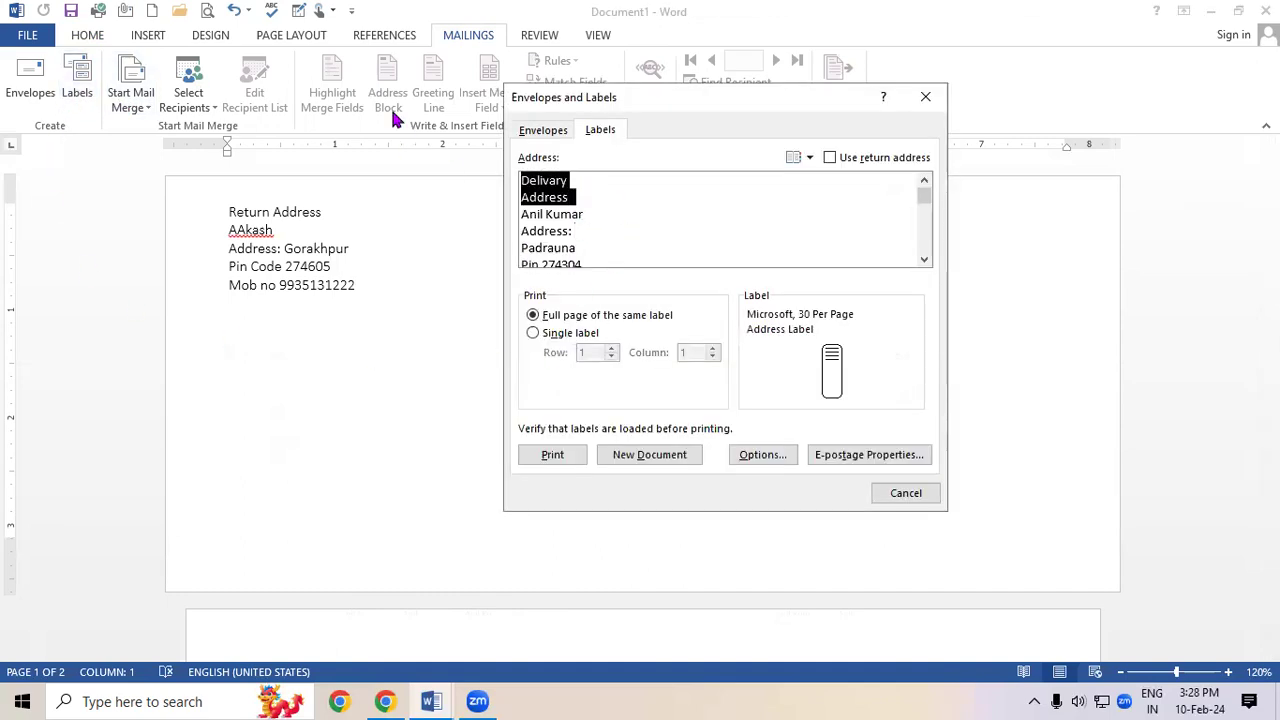
{"action": "key", "text": "Delete"}
{"action": "key", "text": "Delete"}
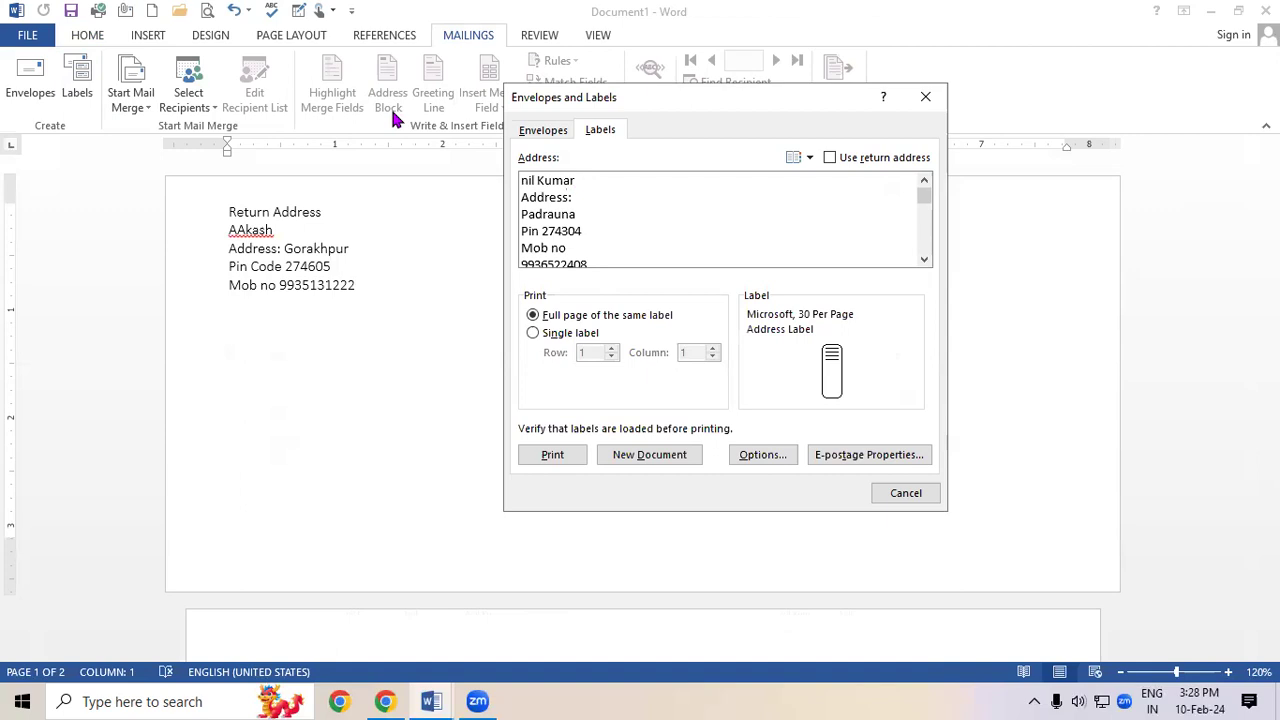
{"action": "type", "text": "A"}
Confirm the 30 Per Page label and create the new Labels3 document
{"action": "scroll", "coordinate": [657, 243], "scroll_direction": "down", "scroll_amount": 1}
{"action": "left_click", "coordinate": [777, 455]}
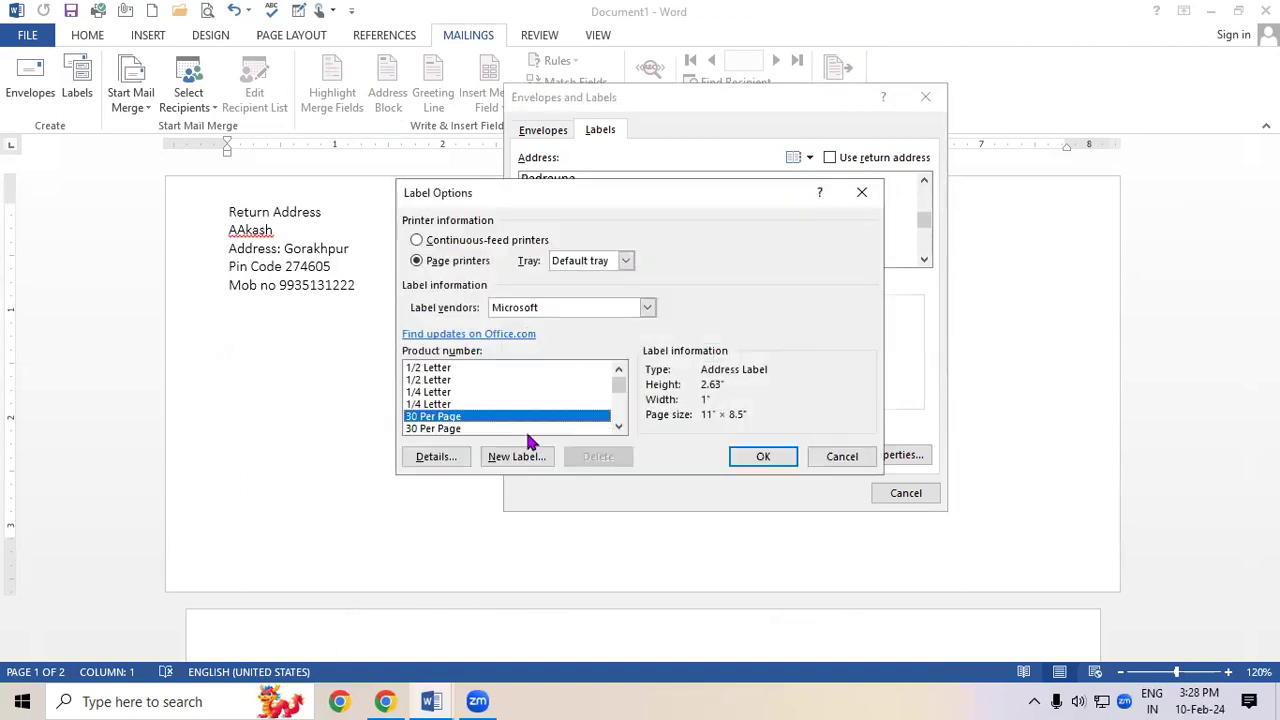
{"action": "left_click", "coordinate": [757, 458]}
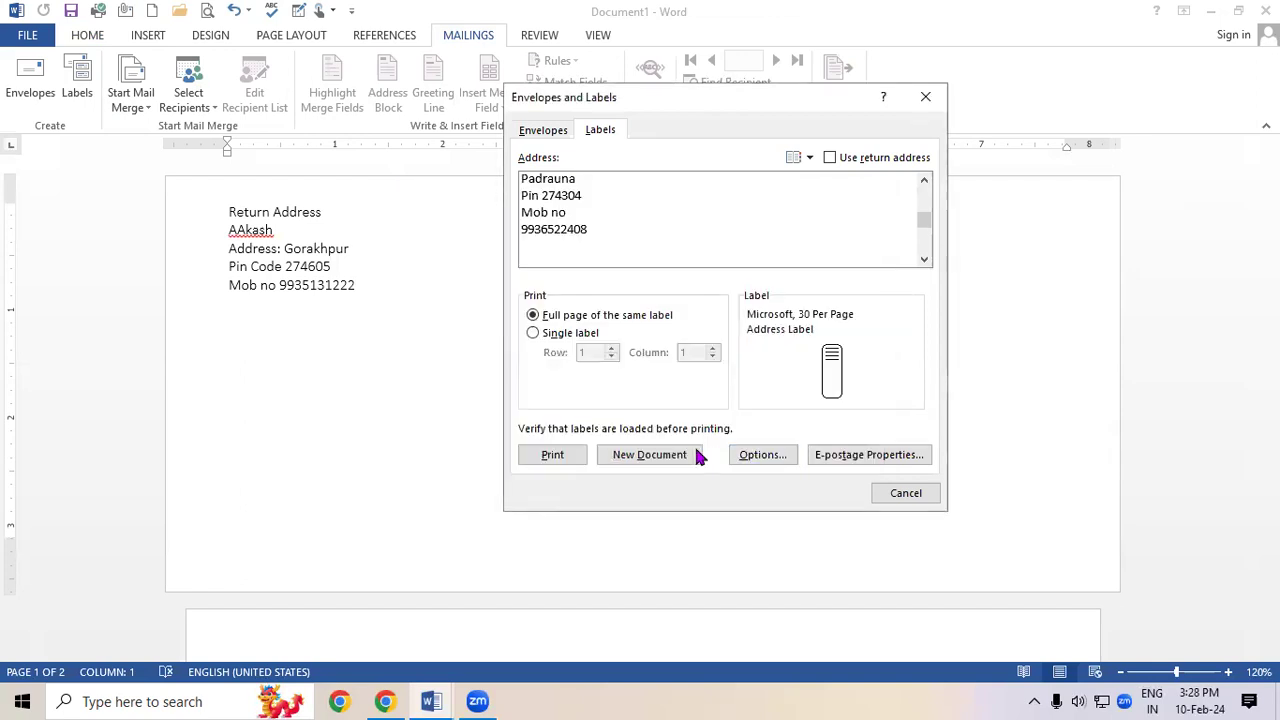
{"action": "left_click", "coordinate": [657, 458]}
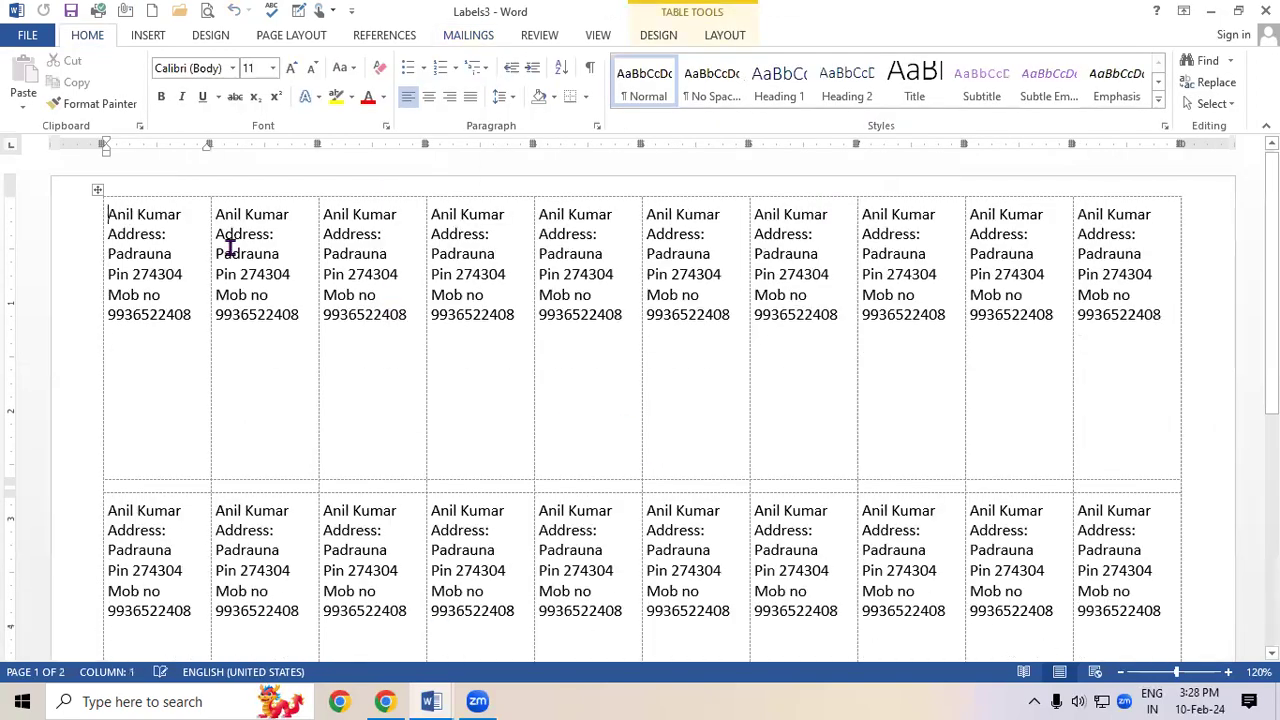
Scroll through Labels3's page of 30 labels, then minimize it to return to Document1
{"action": "scroll", "coordinate": [1086, 266], "scroll_direction": "down", "scroll_amount": 3}
{"action": "right_click", "coordinate": [1186, 370]}
{"action": "scroll", "coordinate": [640, 410], "scroll_direction": "down", "scroll_amount": 5}
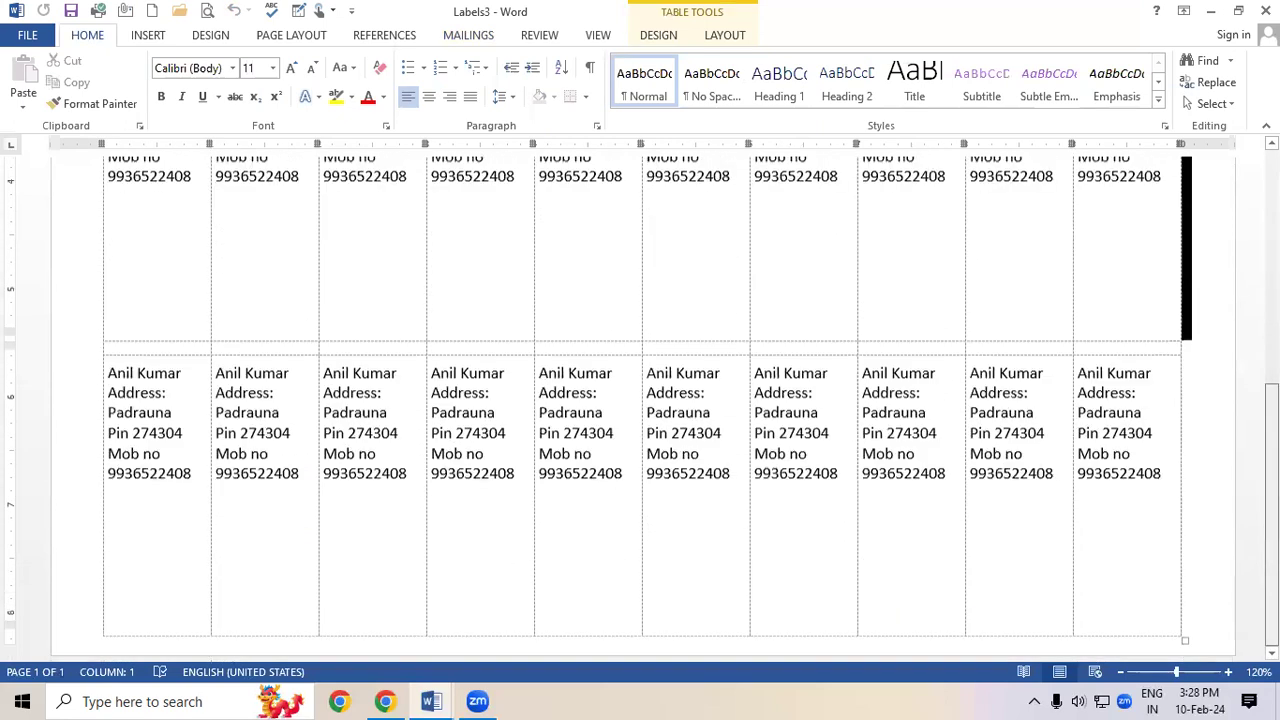
{"action": "scroll", "coordinate": [640, 400], "scroll_direction": "up", "scroll_amount": 10}
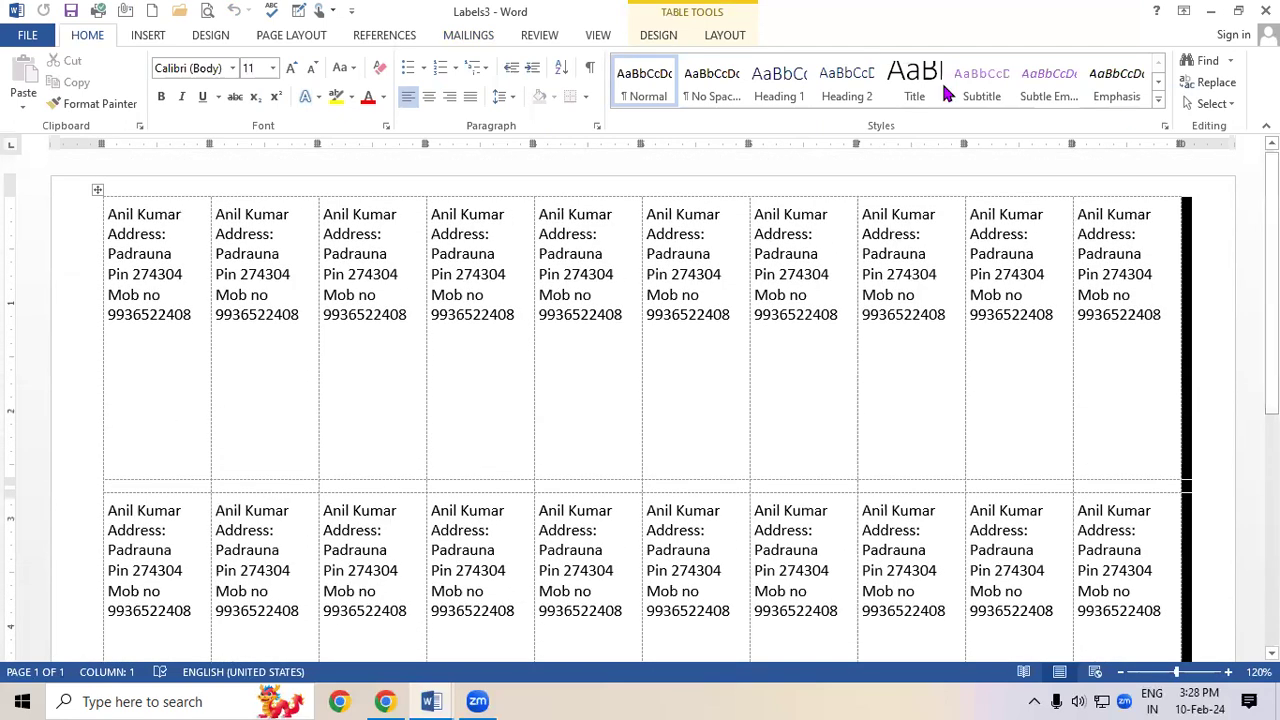
{"action": "left_click", "coordinate": [1210, 11]}
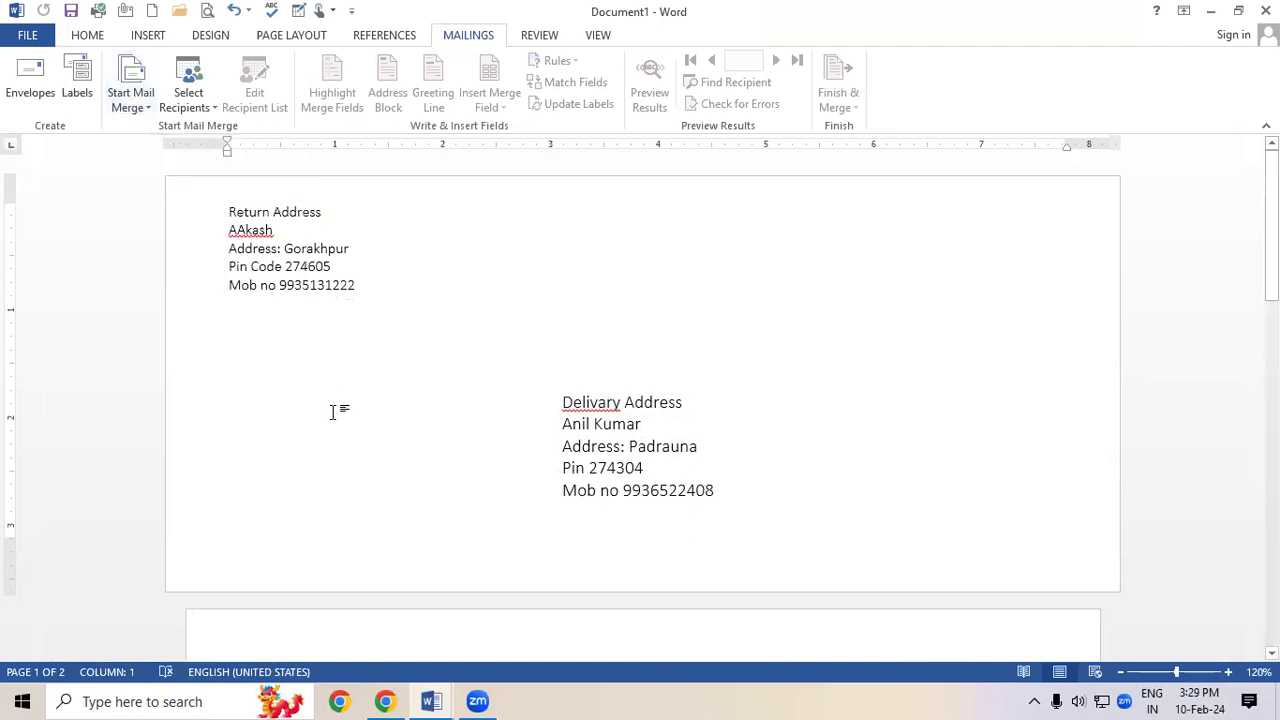
Create a new blank document and view the Start Mail Merge document types
{"action": "key", "text": "ctrl+n"}
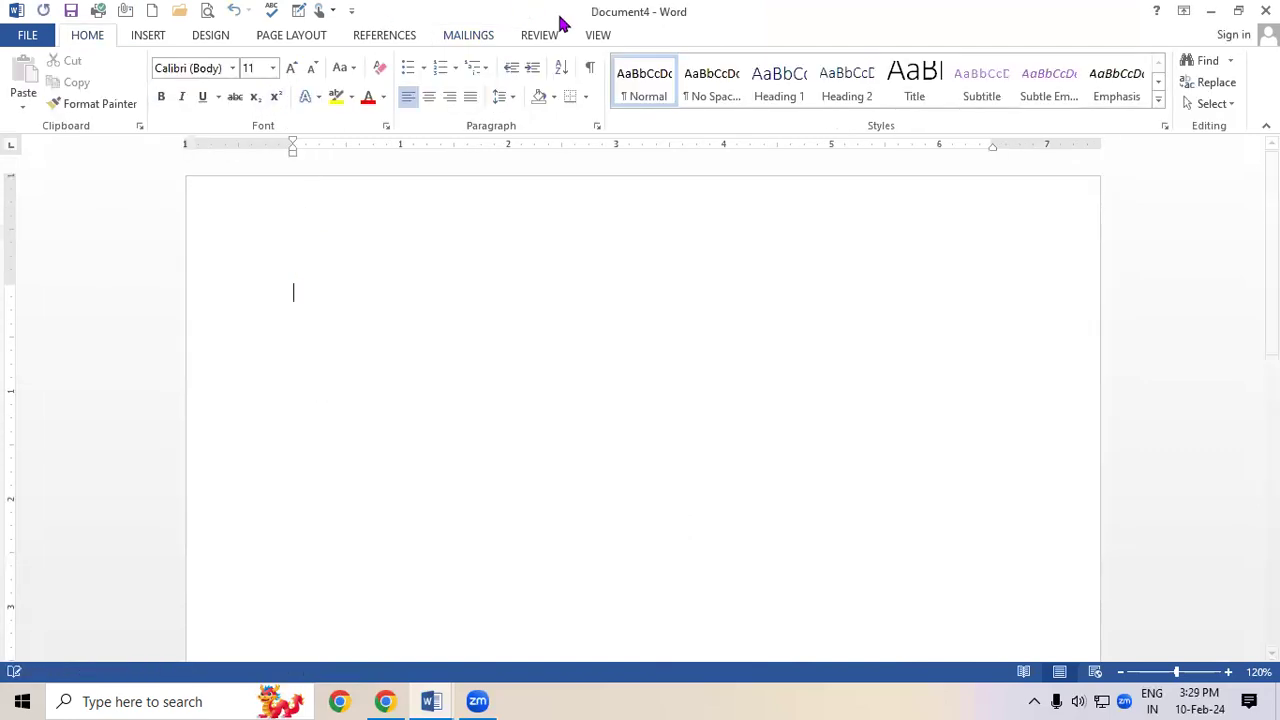
{"action": "left_click", "coordinate": [470, 35]}
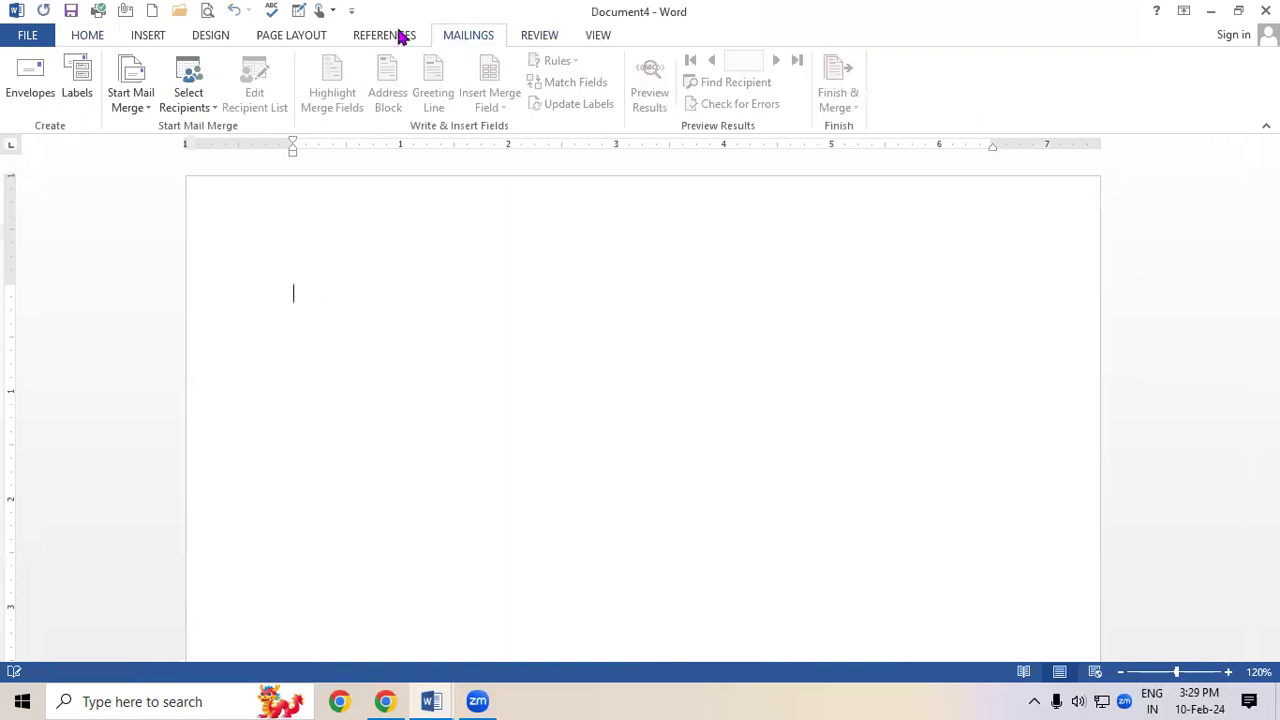
{"action": "left_click", "coordinate": [115, 110]}
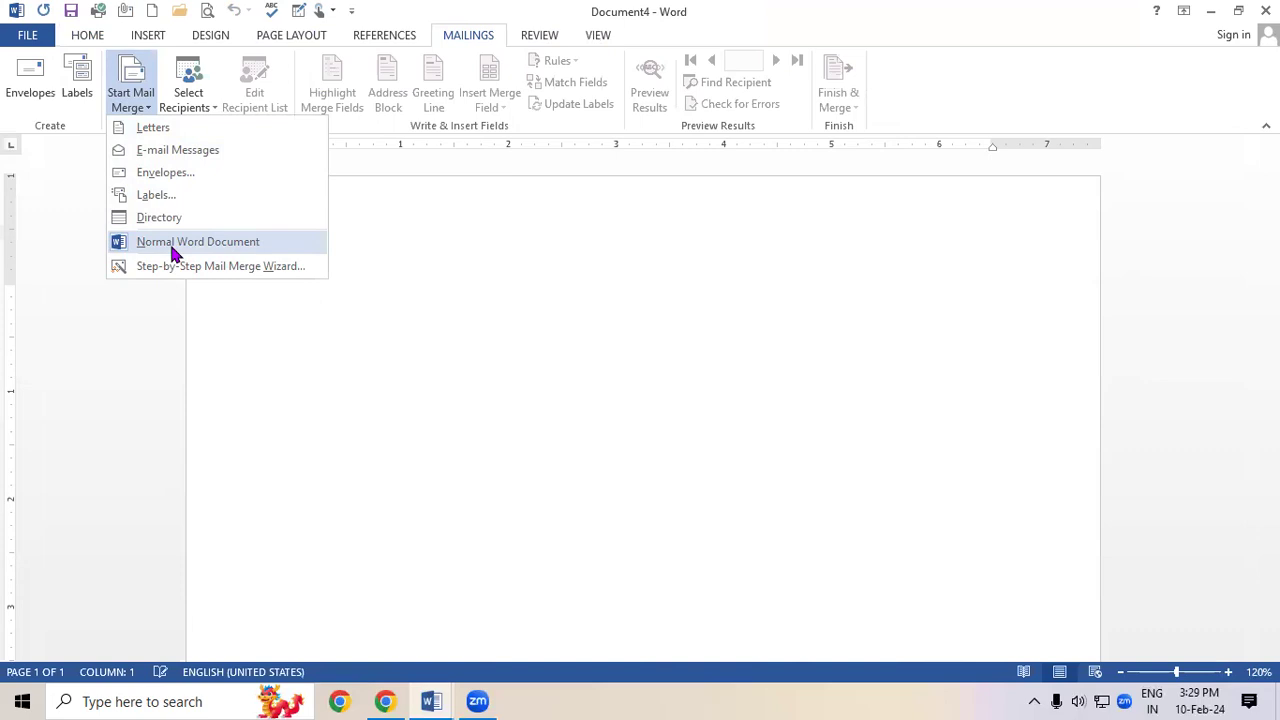
{"action": "left_click", "coordinate": [629, 346]}
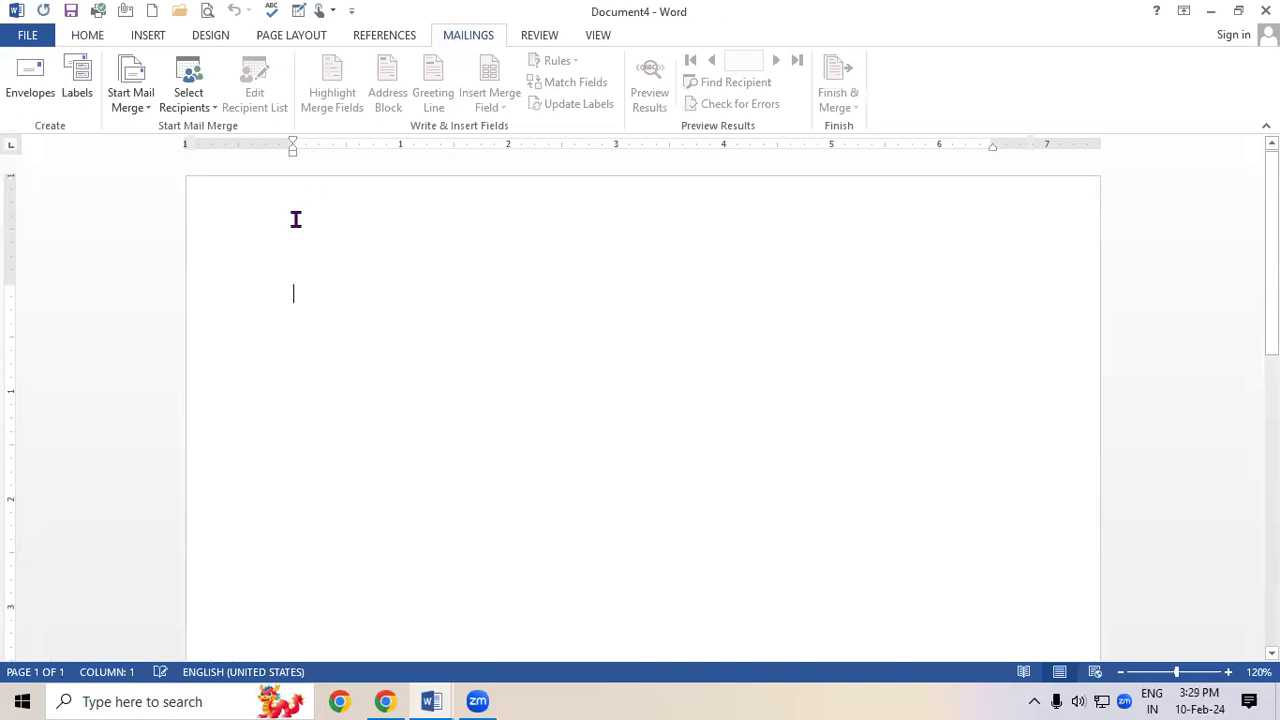
Fill the document with sample paragraphs using =rand(20)
{"action": "type", "text": "=rand(20"}
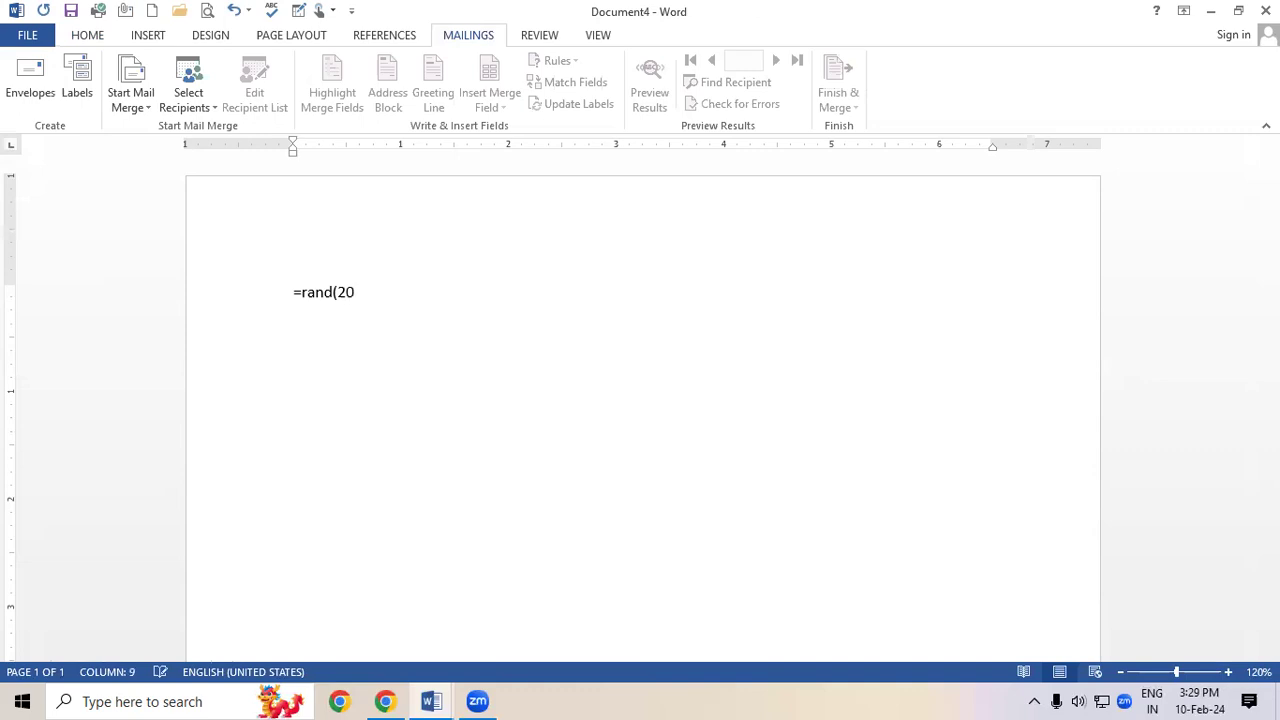
{"action": "key", "text": "Return"}
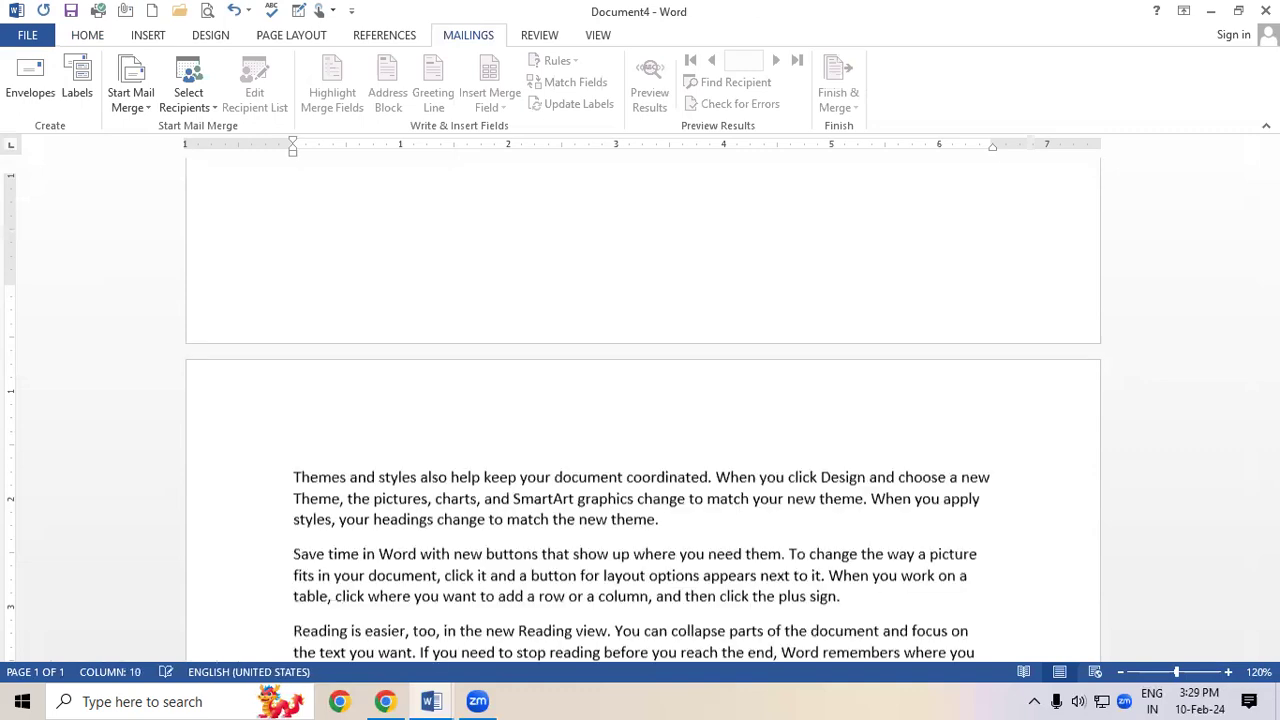
{"action": "left_click_drag", "start_coordinate": [1271, 500], "coordinate": [1271, 190]}
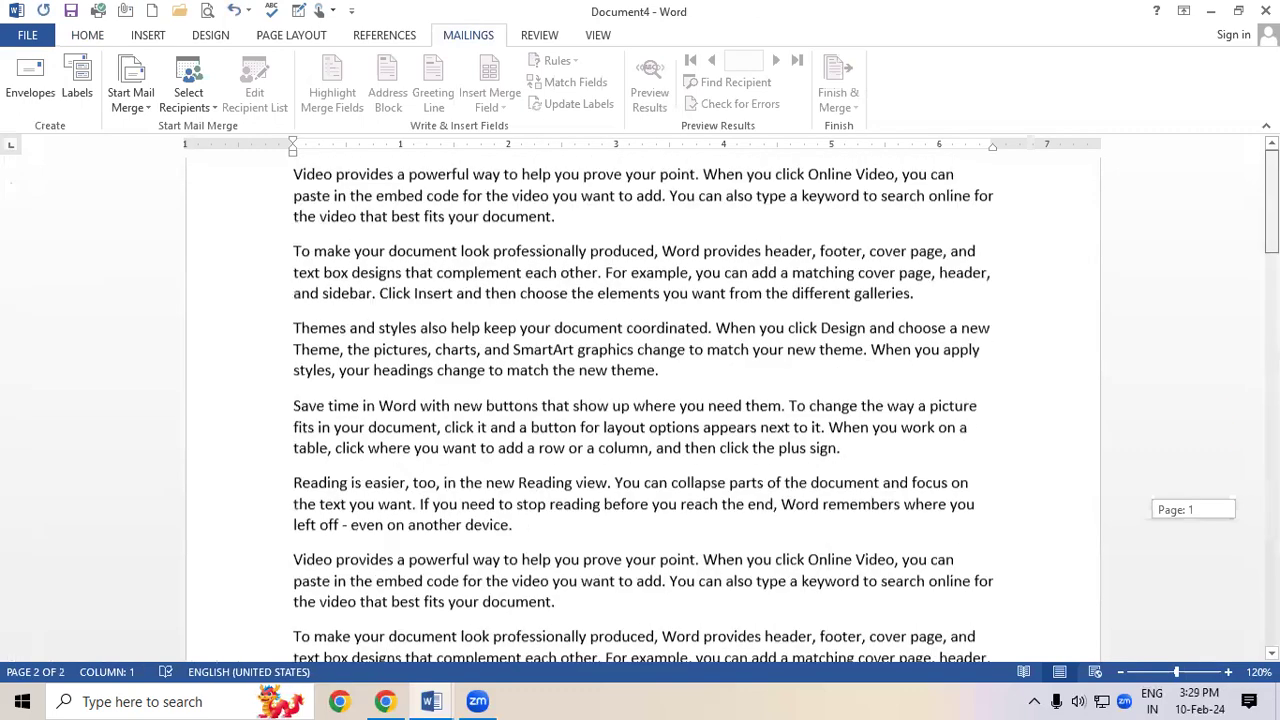
{"action": "left_click", "coordinate": [141, 113]}
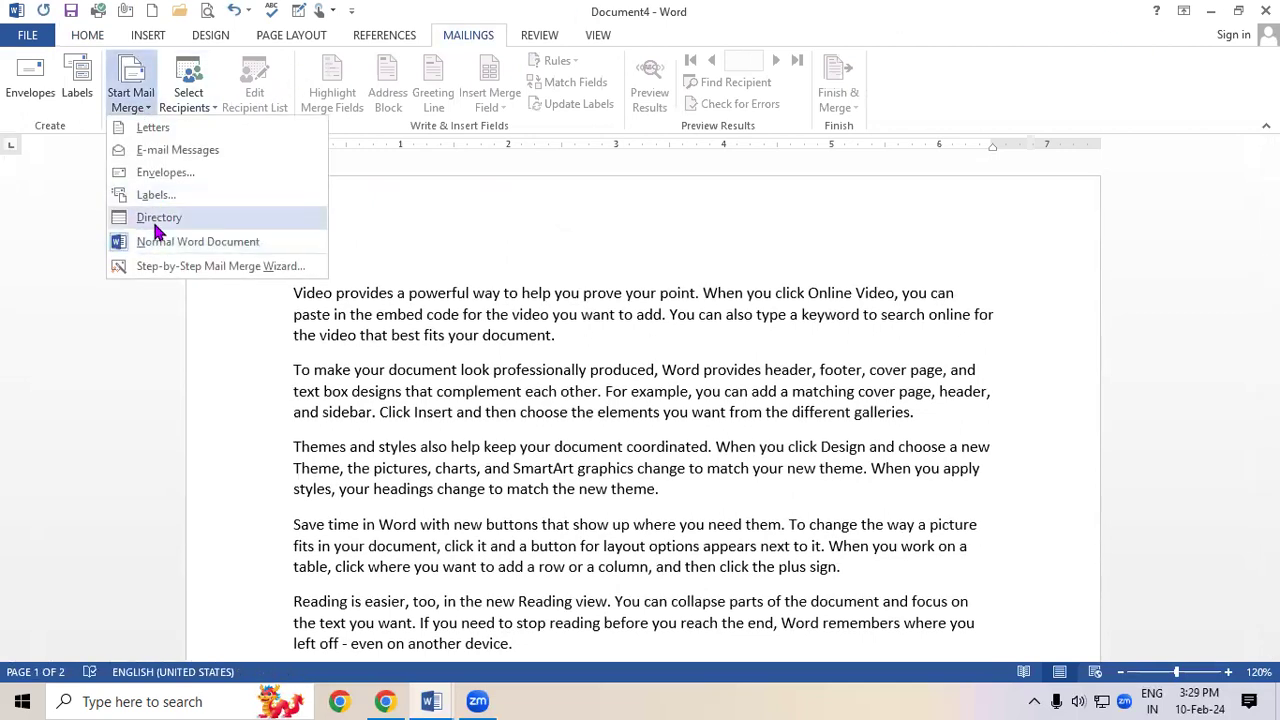
{"action": "left_click", "coordinate": [165, 128]}
{"action": "key", "text": "ctrl+End"}
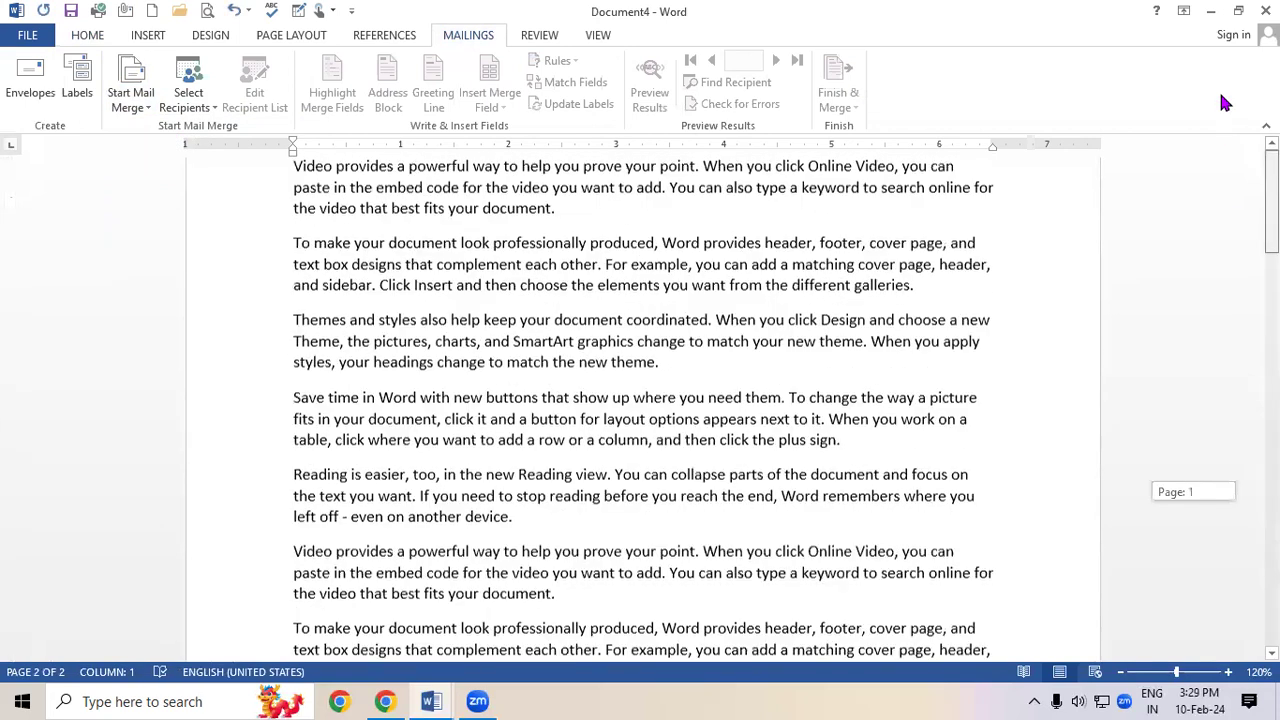
Try the E-mail Messages, Directory and Normal Word Document merge types
{"action": "left_click", "coordinate": [138, 105]}
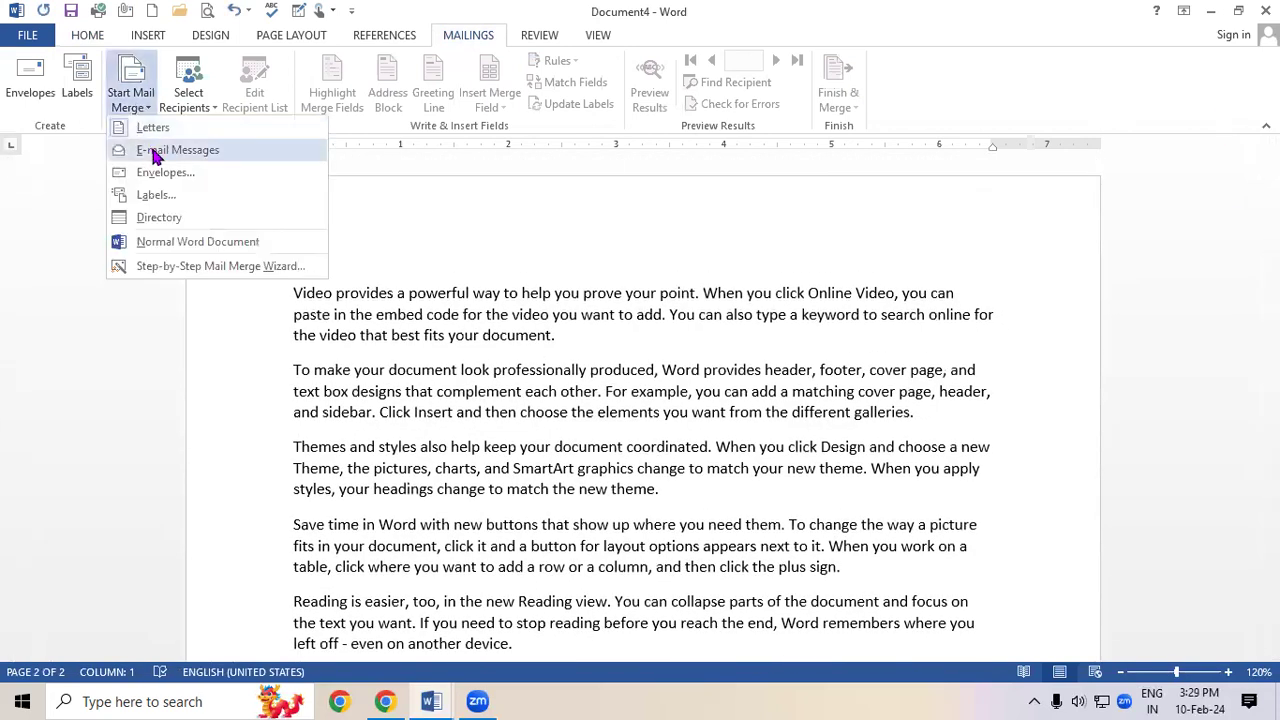
{"action": "left_click", "coordinate": [155, 150]}
{"action": "scroll", "coordinate": [1180, 503], "scroll_direction": "up", "scroll_amount": 3}
{"action": "scroll", "coordinate": [1180, 503], "scroll_direction": "up", "scroll_amount": 1}
{"action": "scroll", "coordinate": [640, 410], "scroll_direction": "up", "scroll_amount": 2}
{"action": "scroll", "coordinate": [640, 410], "scroll_direction": "up", "scroll_amount": 2}
{"action": "scroll", "coordinate": [640, 410], "scroll_direction": "up", "scroll_amount": 2}
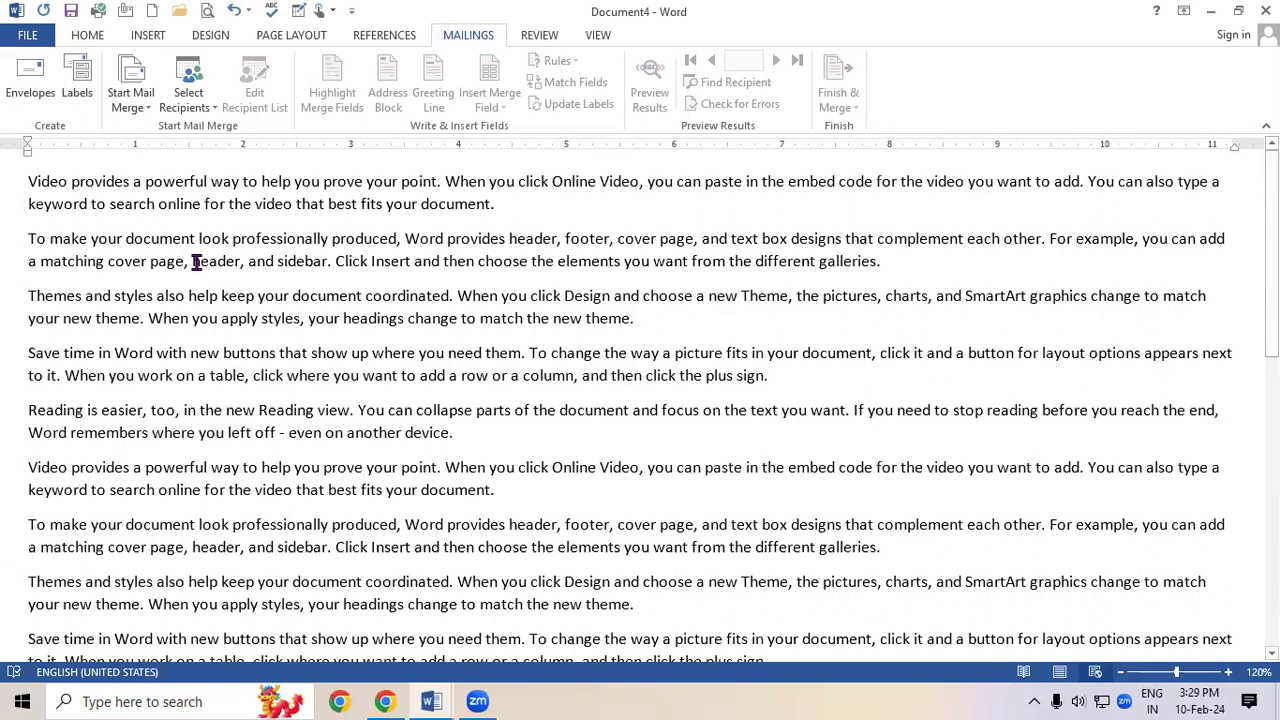
{"action": "left_click", "coordinate": [131, 88]}
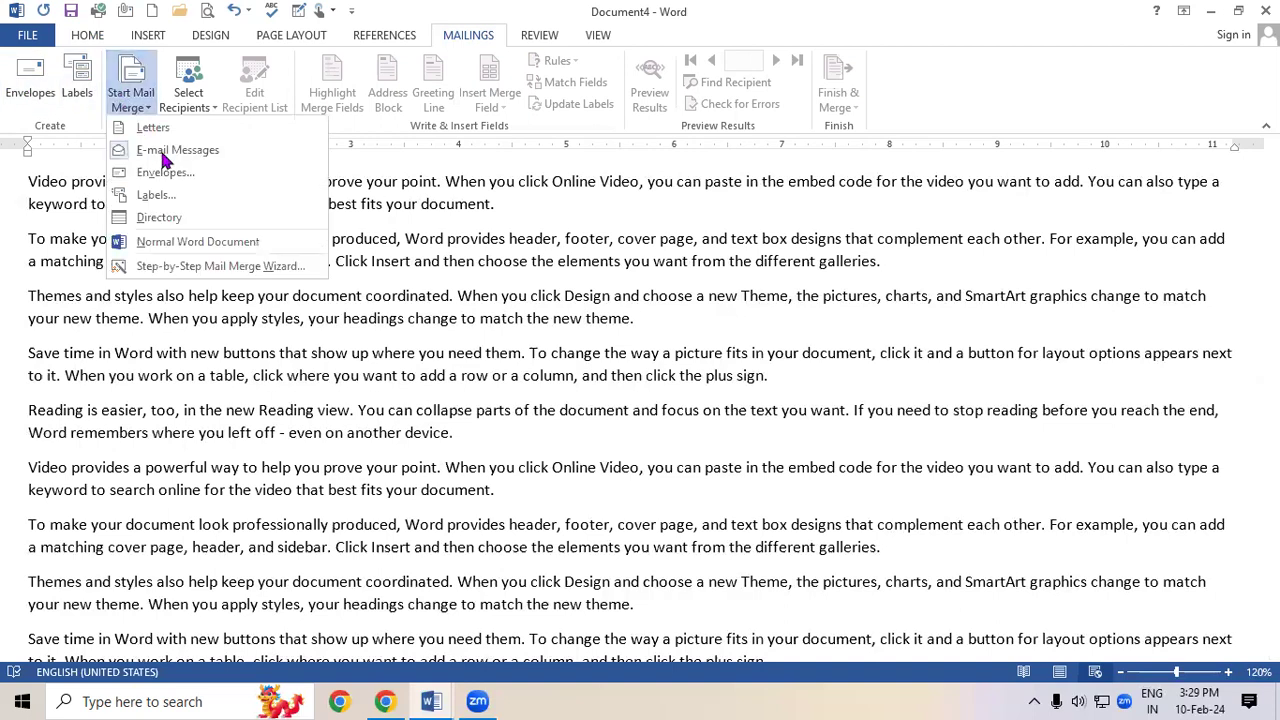
{"action": "left_click", "coordinate": [178, 220]}
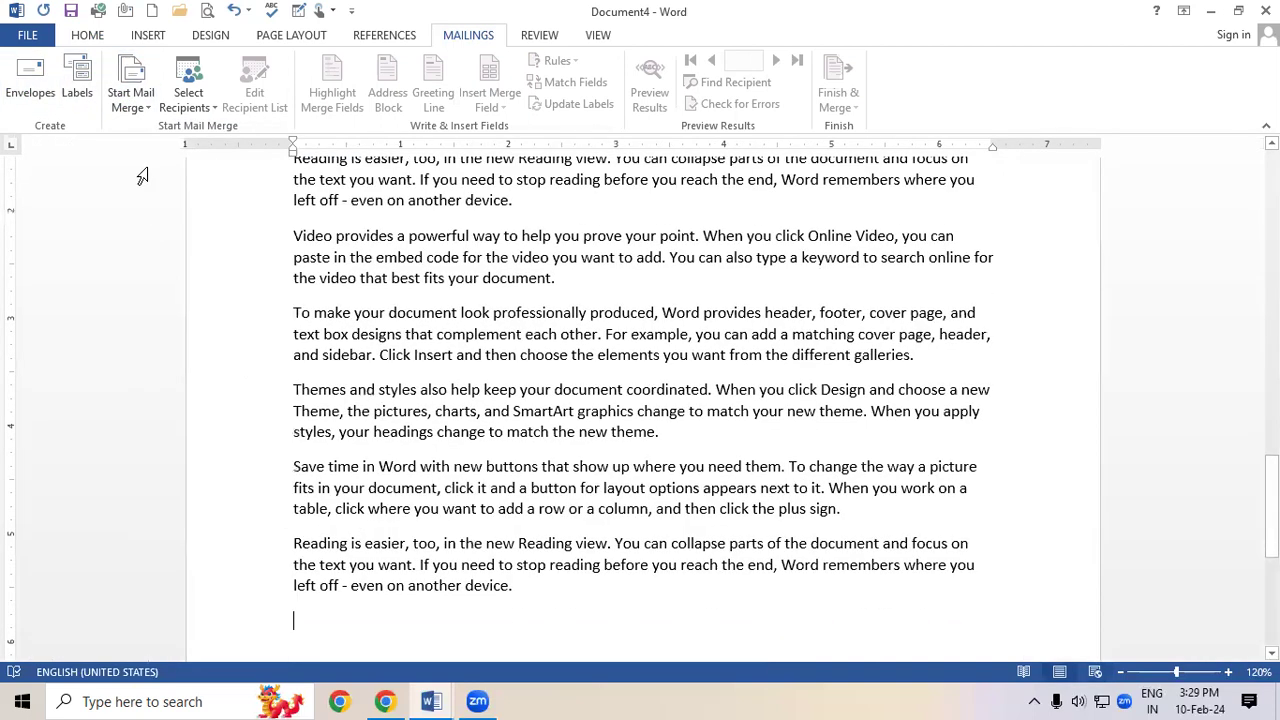
{"action": "left_click", "coordinate": [128, 104]}
{"action": "left_click", "coordinate": [160, 245]}
{"action": "scroll", "coordinate": [411, 294], "scroll_direction": "down", "scroll_amount": 3}
{"action": "scroll", "coordinate": [411, 298], "scroll_direction": "down", "scroll_amount": 1}
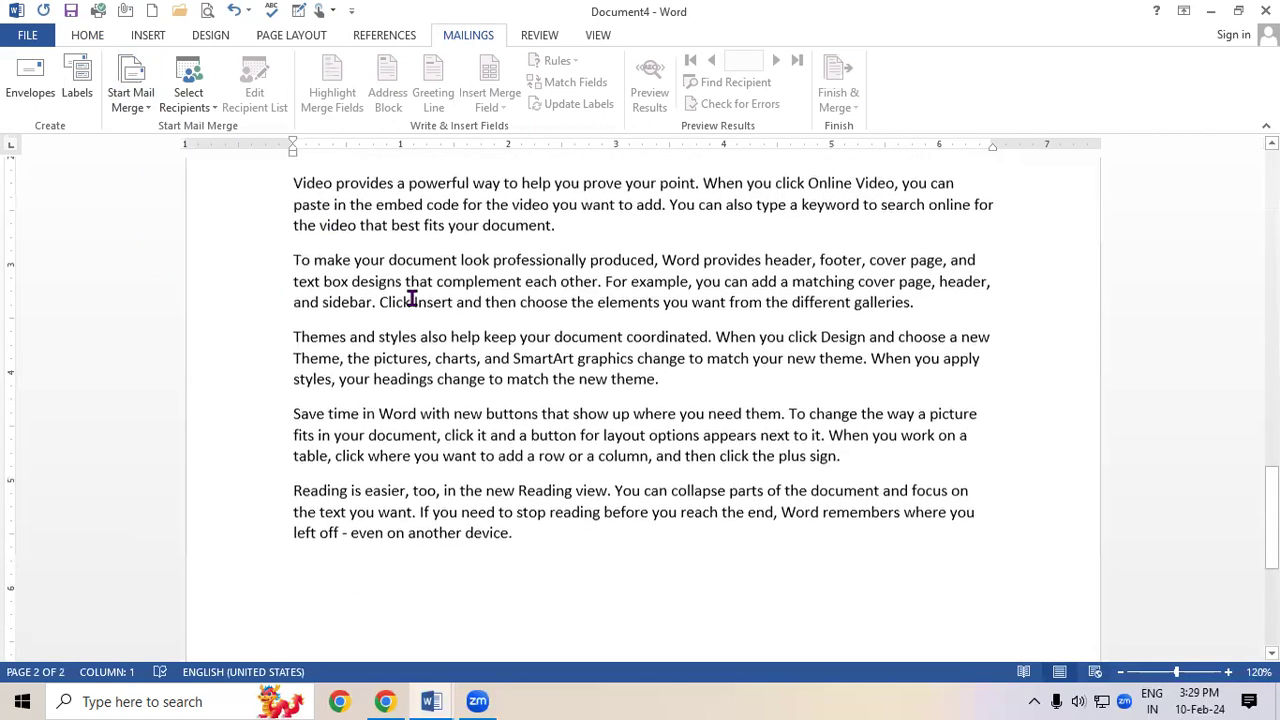
Switch the merge type to E-mail Messages and finally to Directory
{"action": "left_click", "coordinate": [131, 110]}
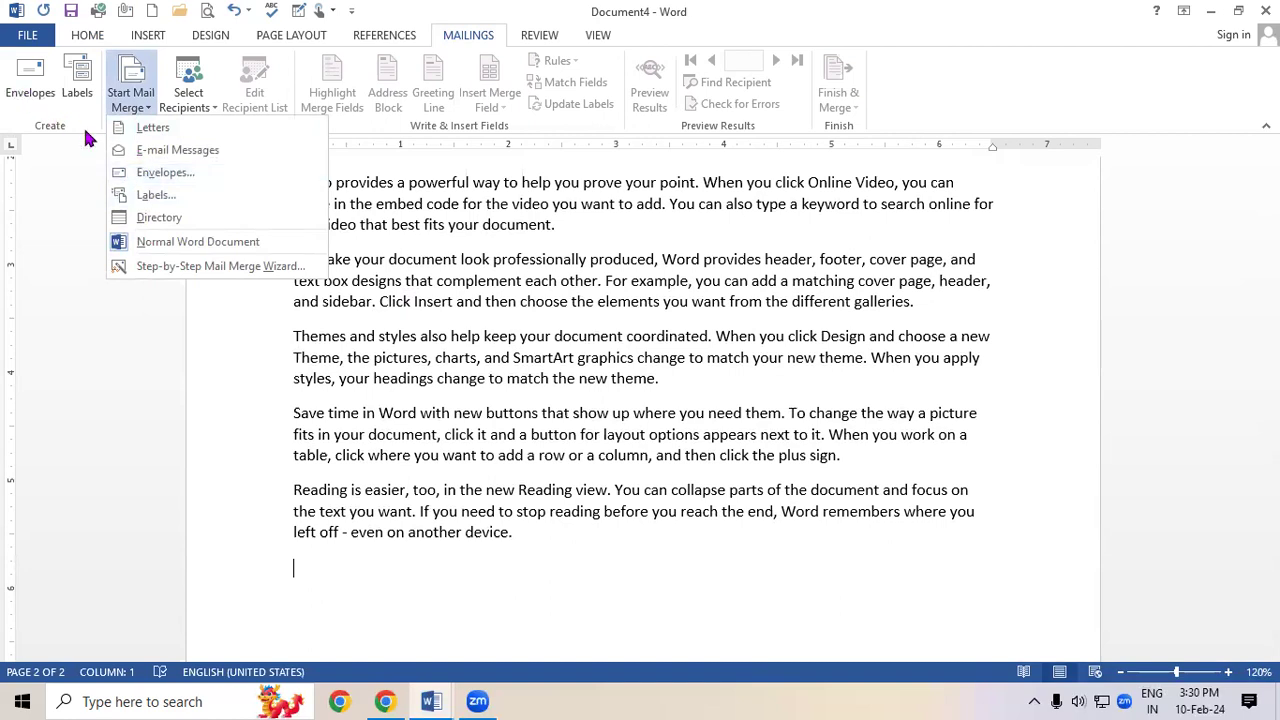
{"action": "left_click", "coordinate": [125, 150]}
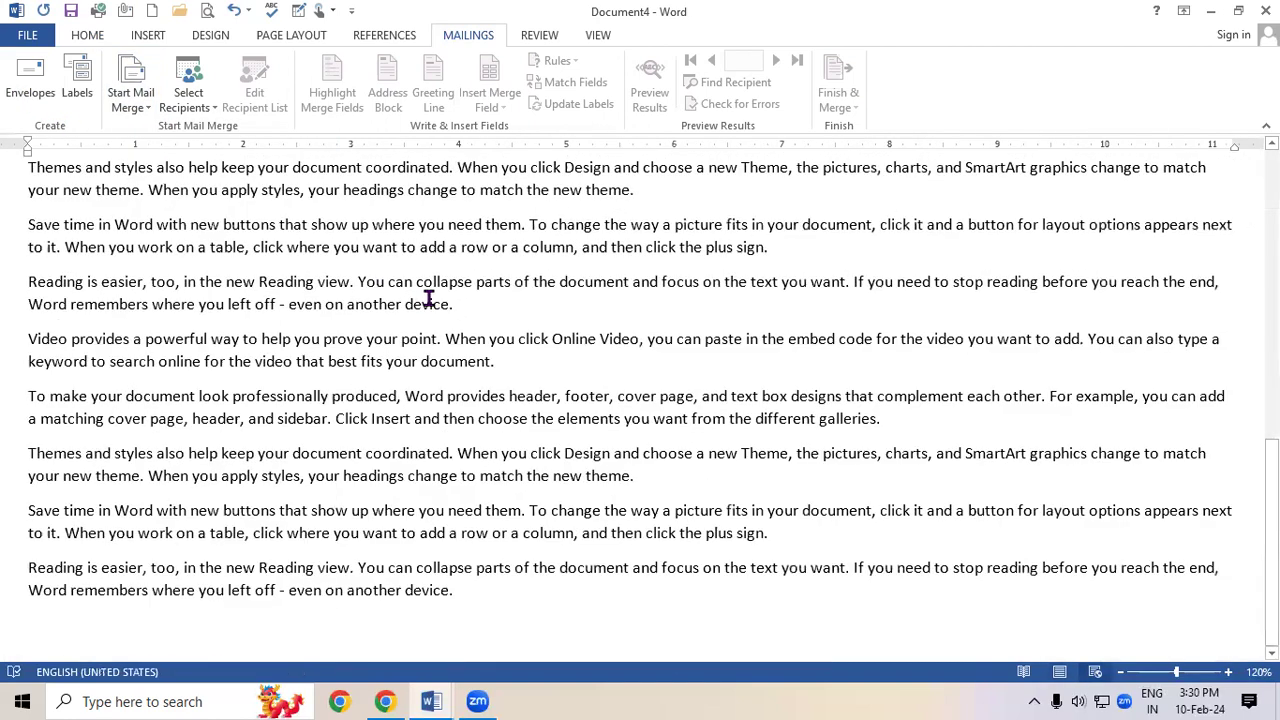
{"action": "left_click", "coordinate": [131, 100]}
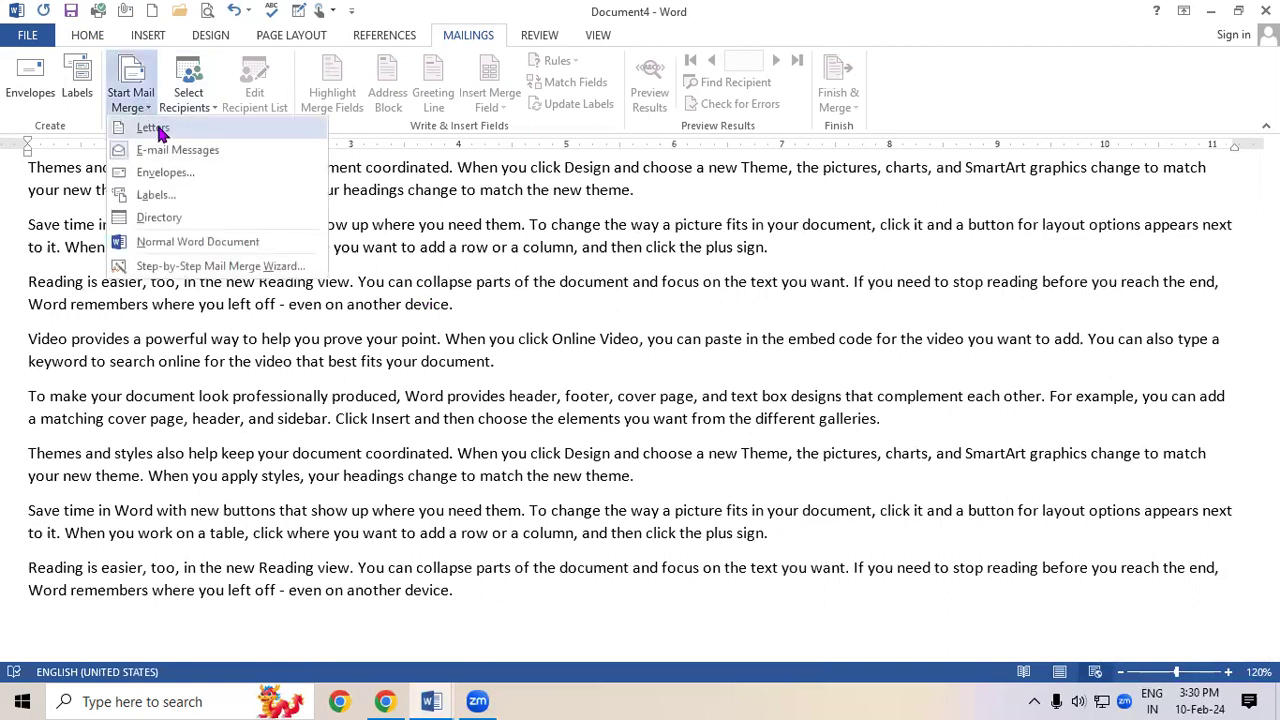
{"action": "left_click", "coordinate": [110, 220]}
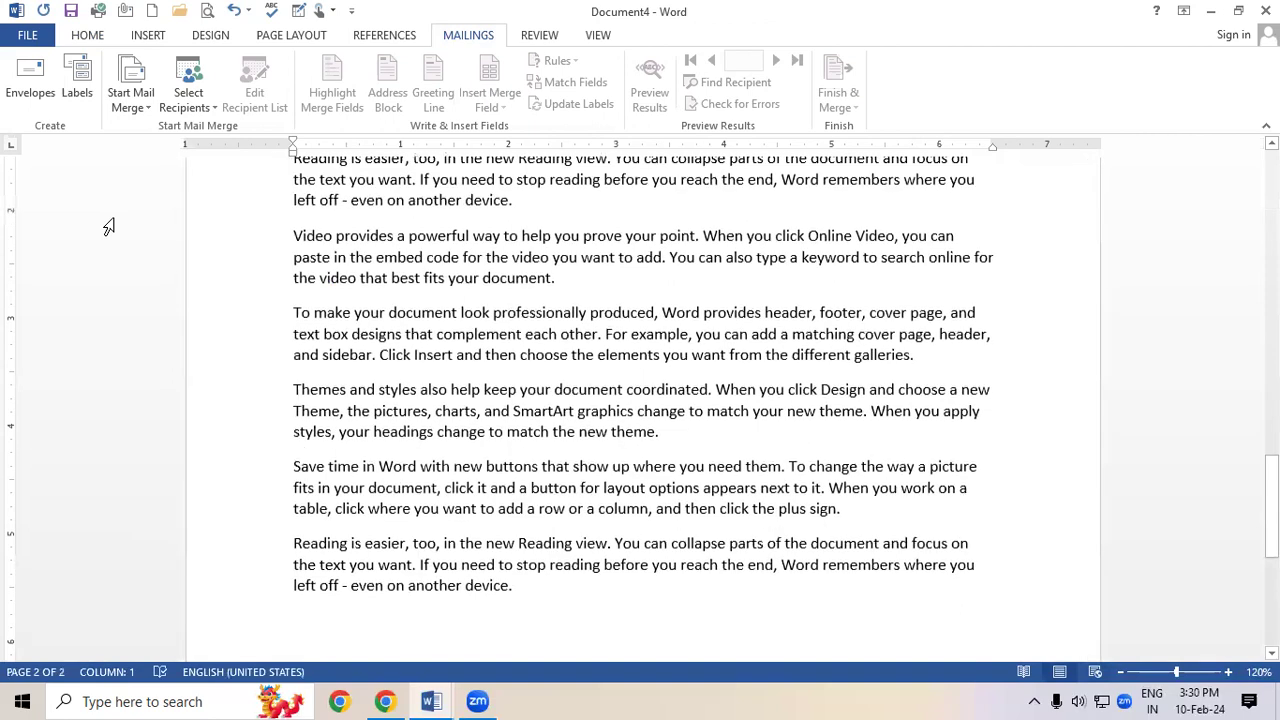
{"action": "scroll", "coordinate": [391, 251], "scroll_direction": "down", "scroll_amount": 3}
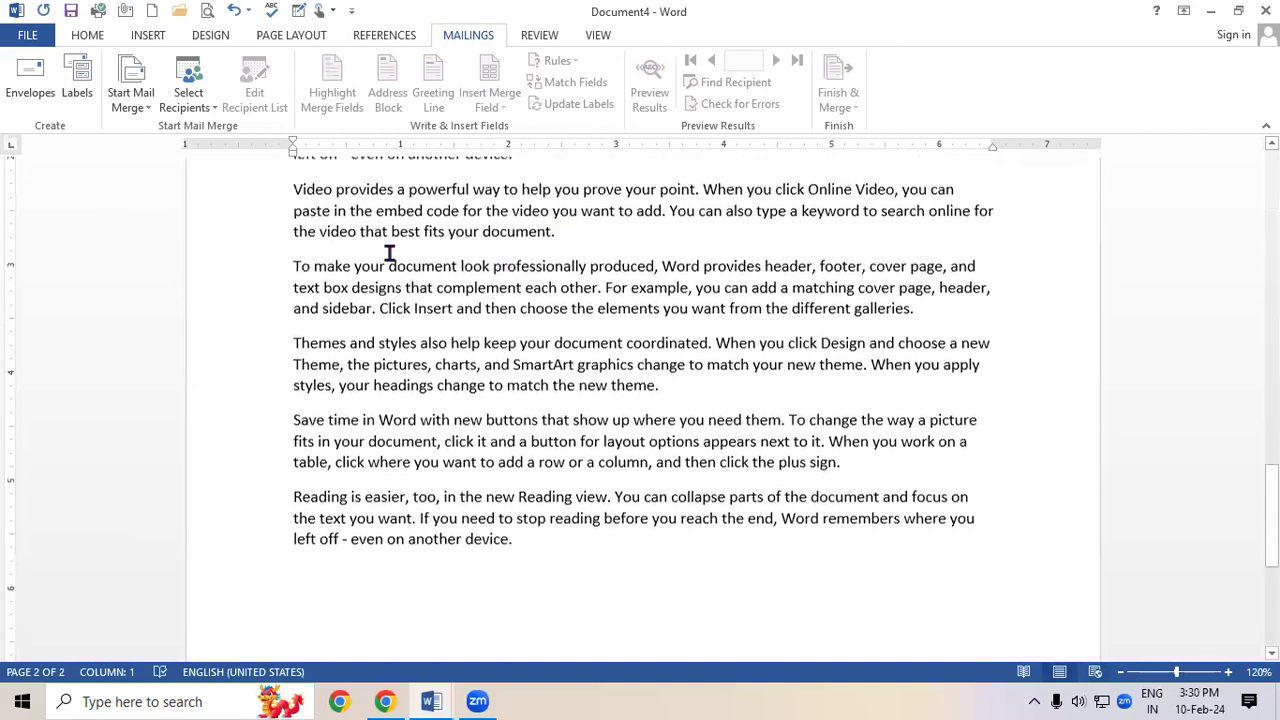
{"action": "left_click", "coordinate": [130, 98]}
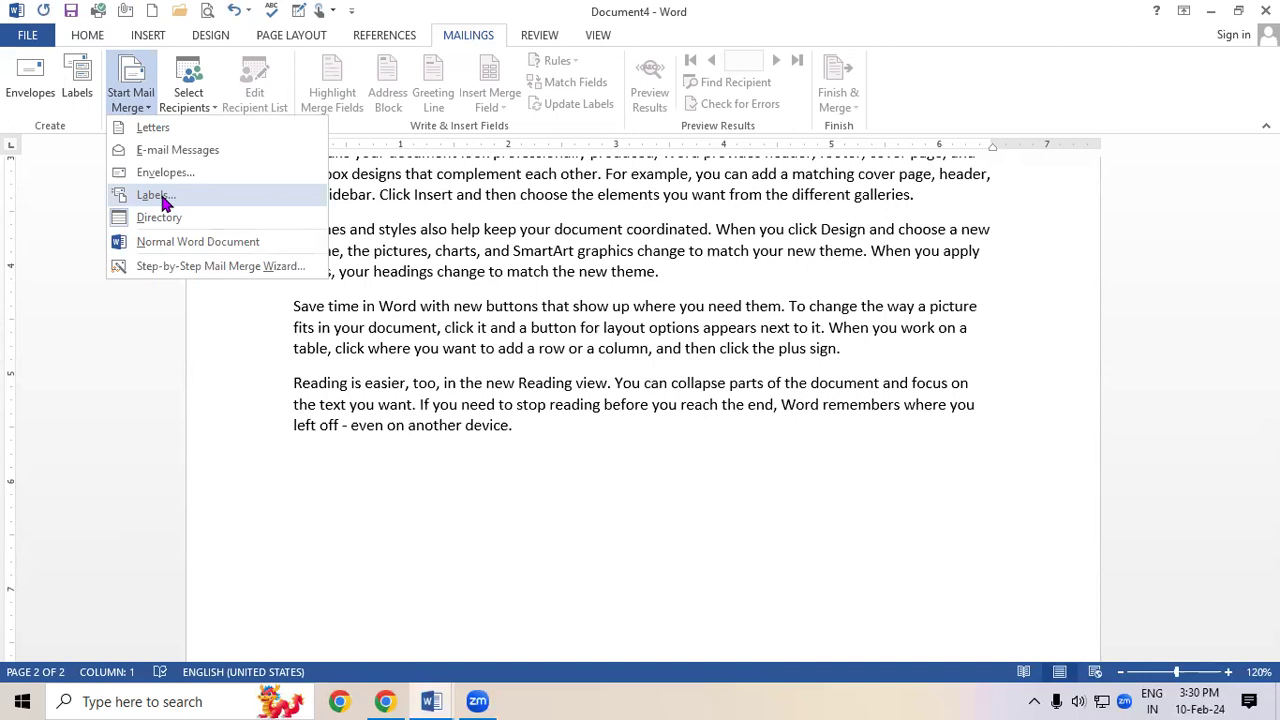
{"action": "left_click", "coordinate": [513, 298]}
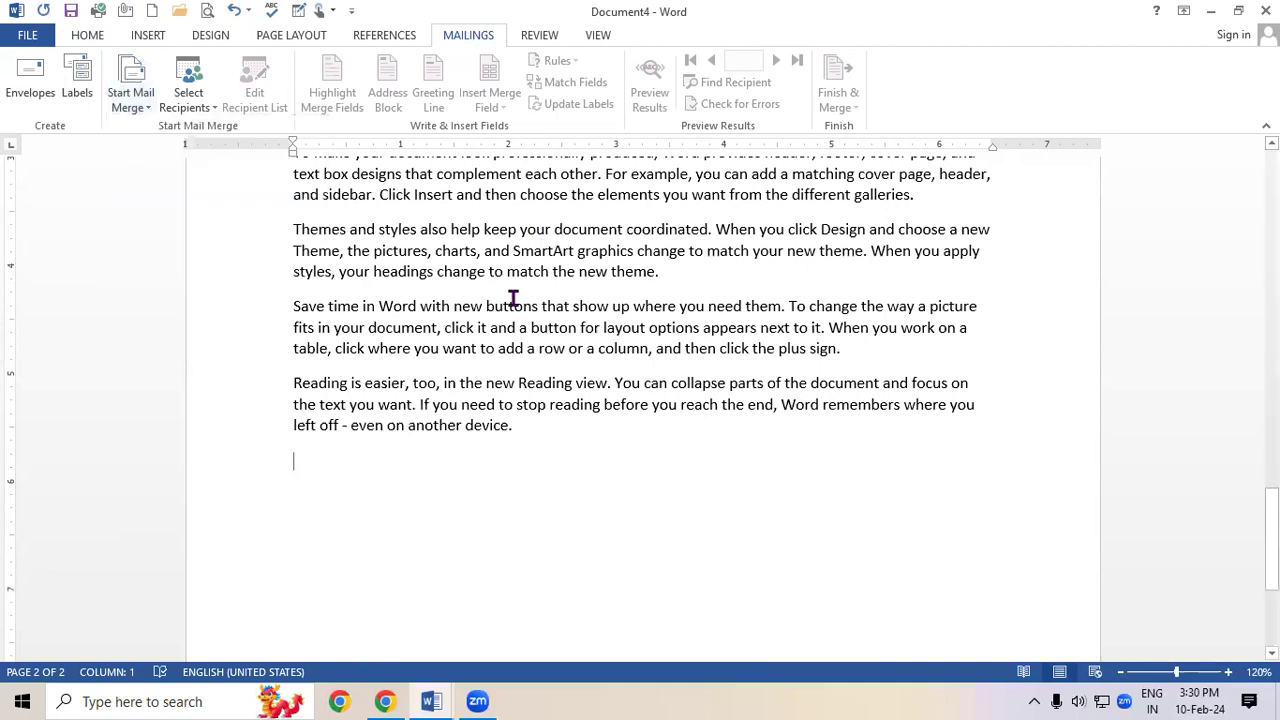
Create a new blank document, insert a 10x8 table and drag its corner to enlarge it
{"action": "key", "text": "ctrl+n"}
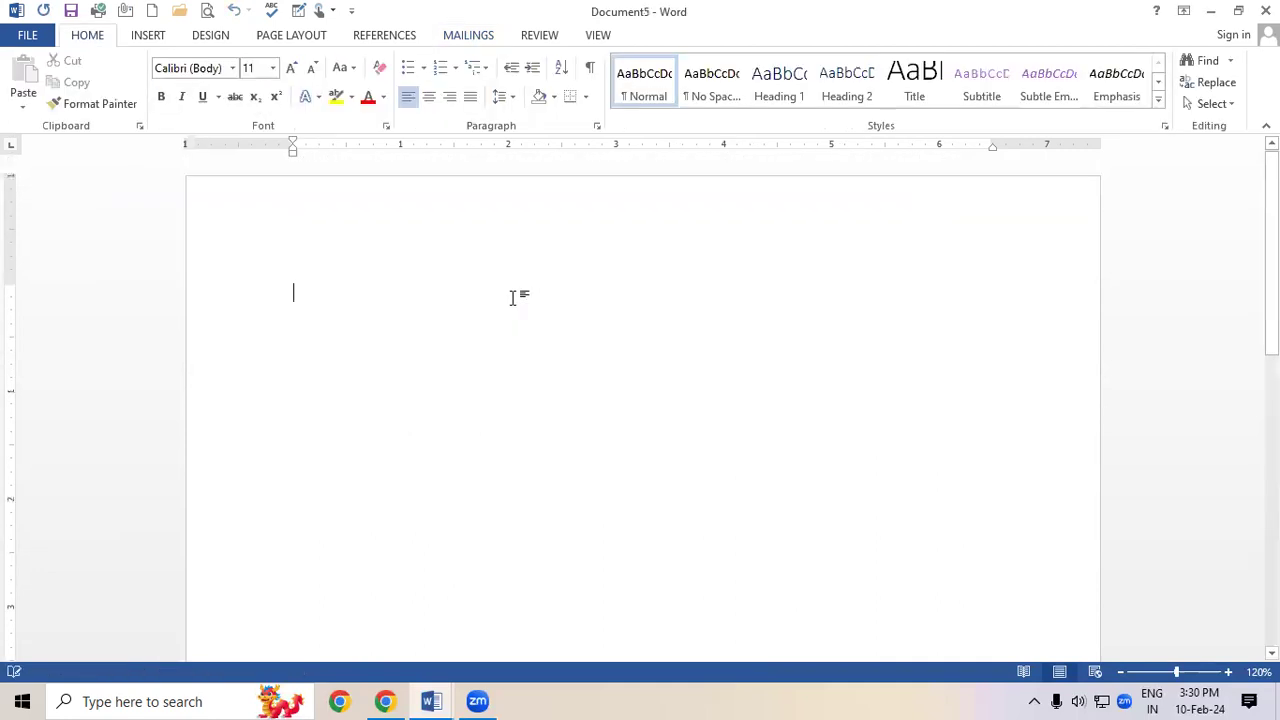
{"action": "left_click", "coordinate": [147, 40]}
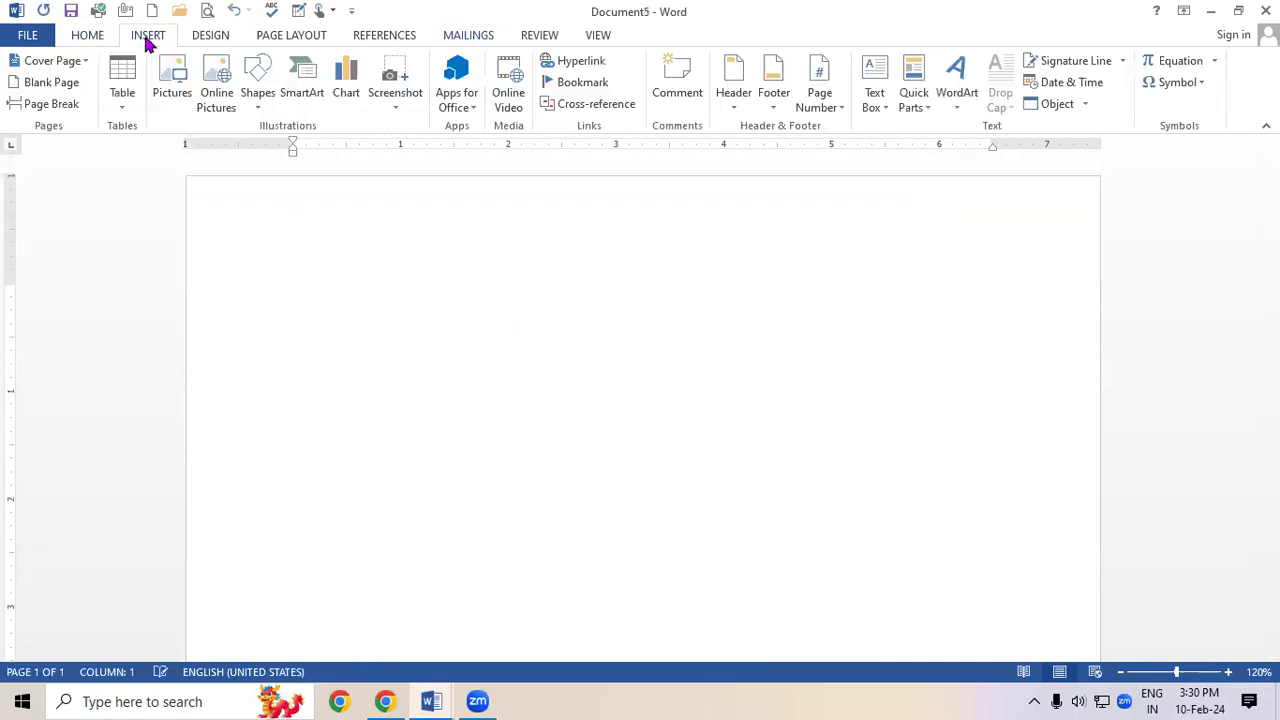
{"action": "left_click", "coordinate": [131, 106]}
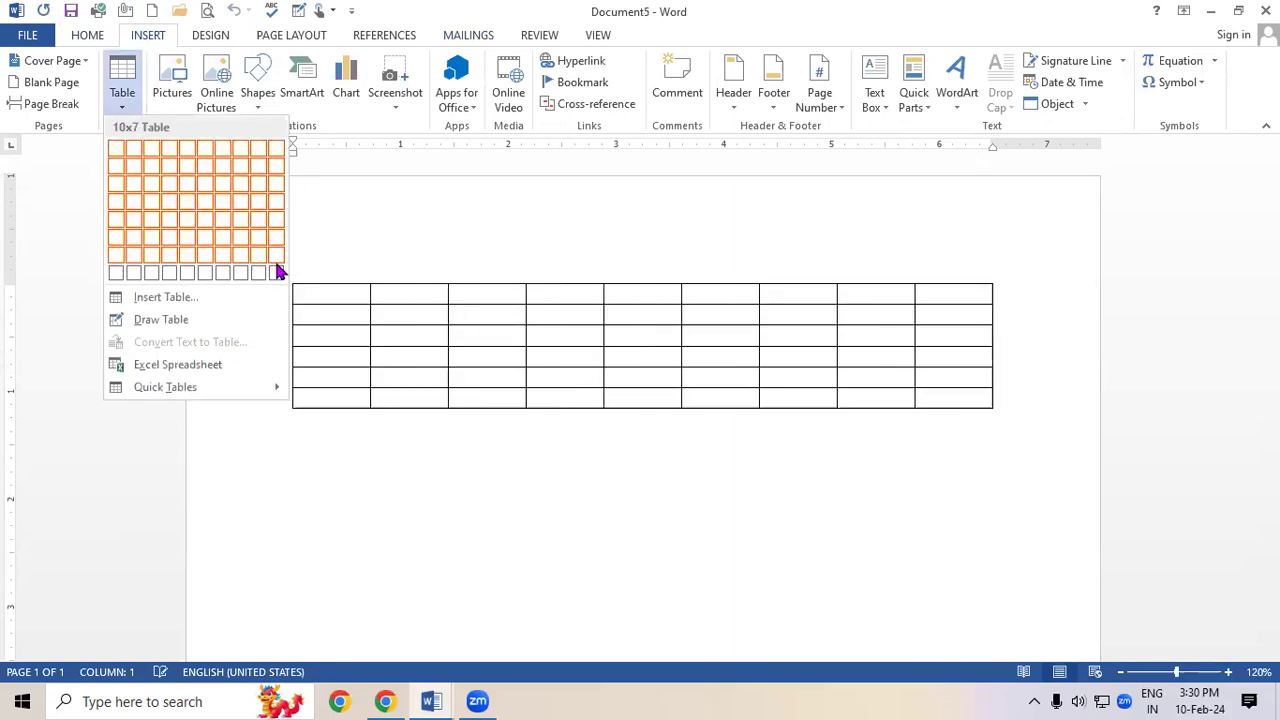
{"action": "left_click", "coordinate": [276, 272]}
{"action": "mouse_move", "coordinate": [997, 455]}
{"action": "left_mouse_down"}
{"action": "mouse_move", "coordinate": [1030, 598]}
{"action": "mouse_move", "coordinate": [1007, 418]}
{"action": "left_mouse_up"}
{"action": "scroll", "coordinate": [749, 309], "scroll_direction": "up", "scroll_amount": 3}
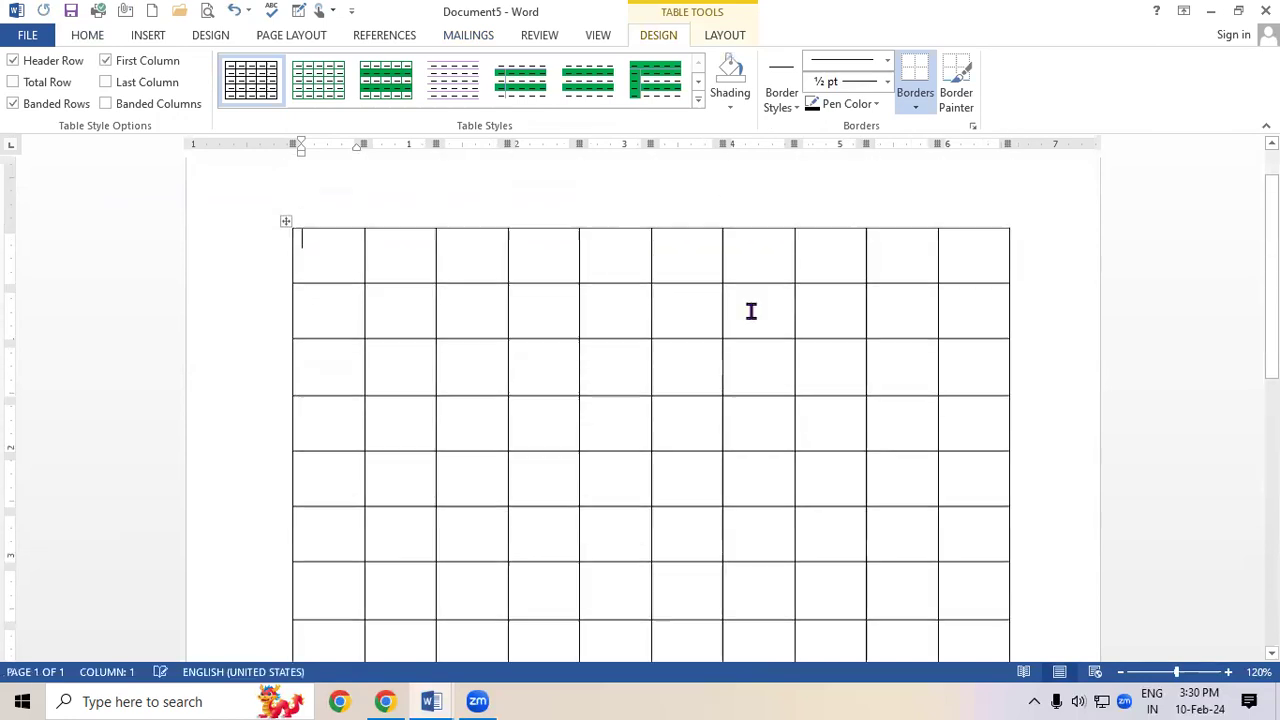
Draw a dark blue rectangle over the table's first cell and nudge it slightly right
{"action": "left_click", "coordinate": [148, 35]}
{"action": "left_click", "coordinate": [257, 92]}
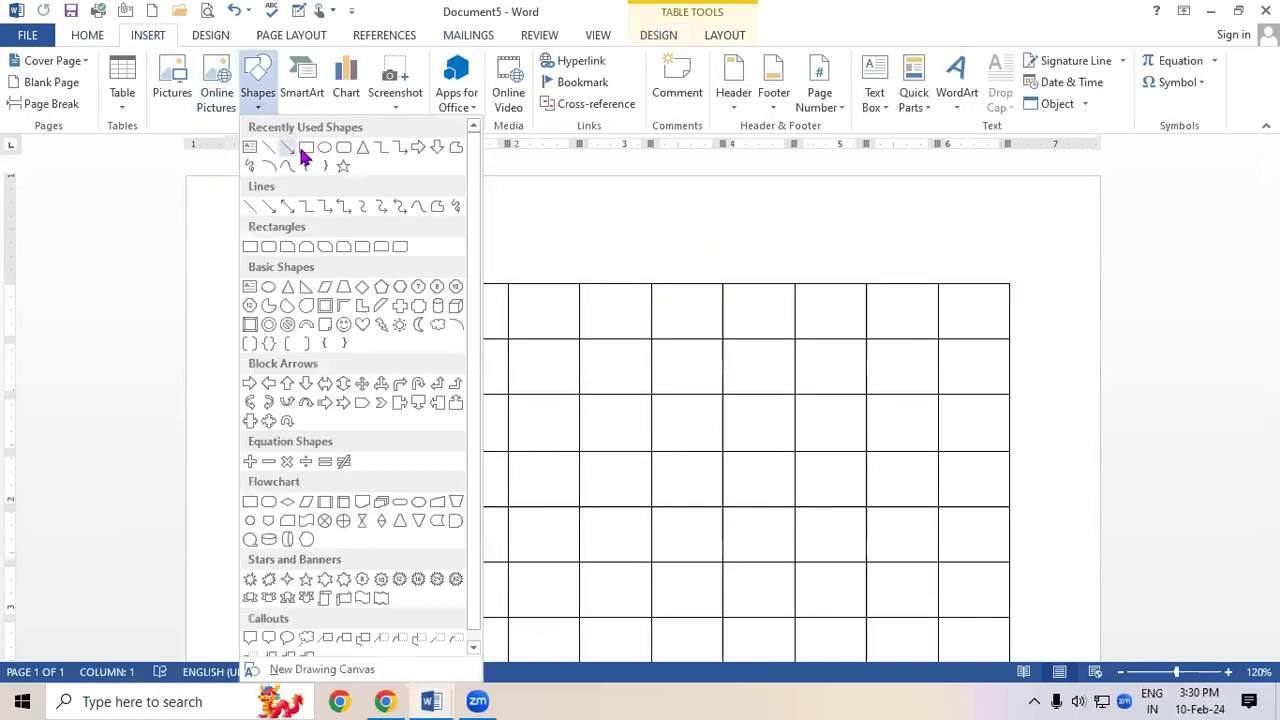
{"action": "left_click", "coordinate": [306, 146]}
{"action": "left_click_drag", "start_coordinate": [292, 284], "coordinate": [360, 337]}
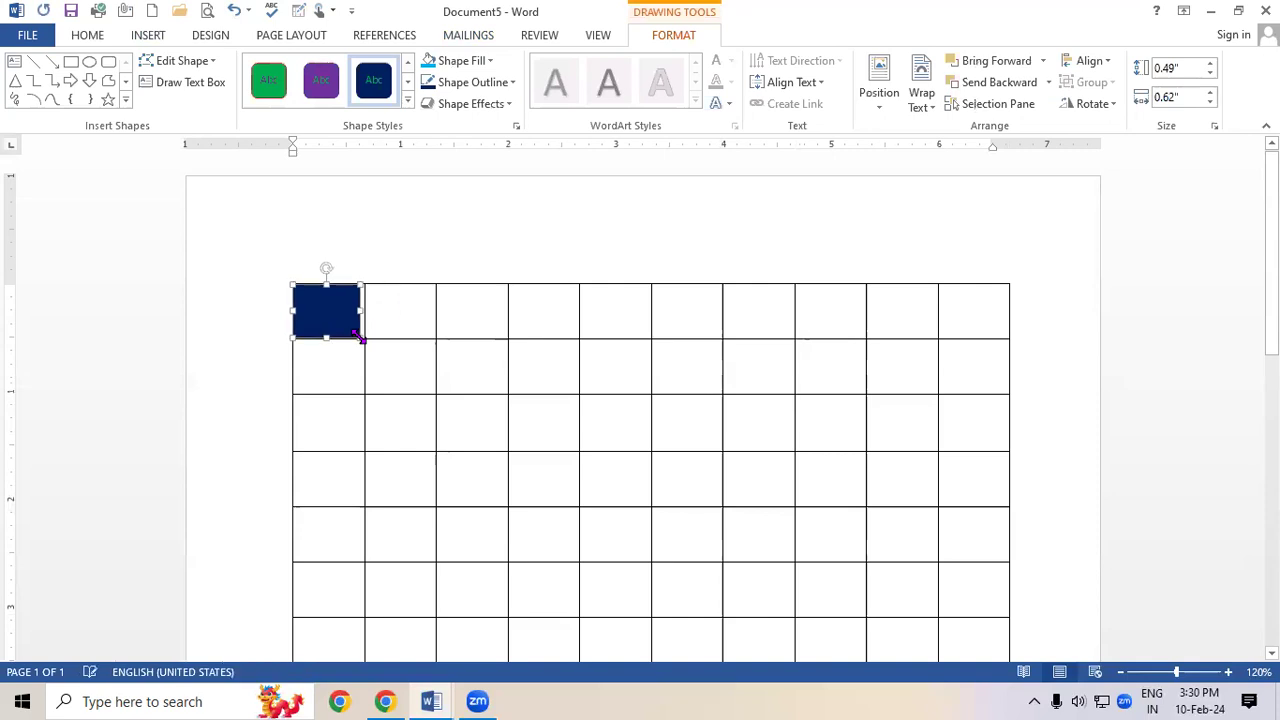
{"action": "left_click", "coordinate": [350, 360]}
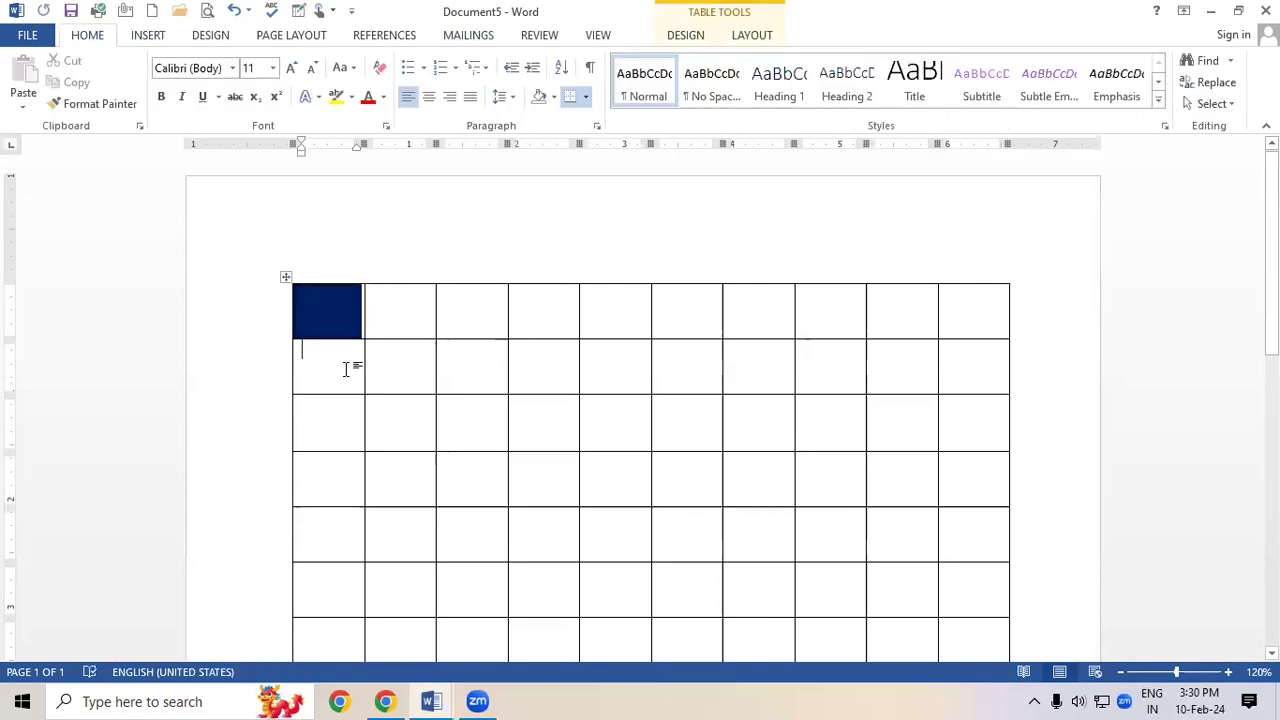
{"action": "left_click", "coordinate": [331, 313]}
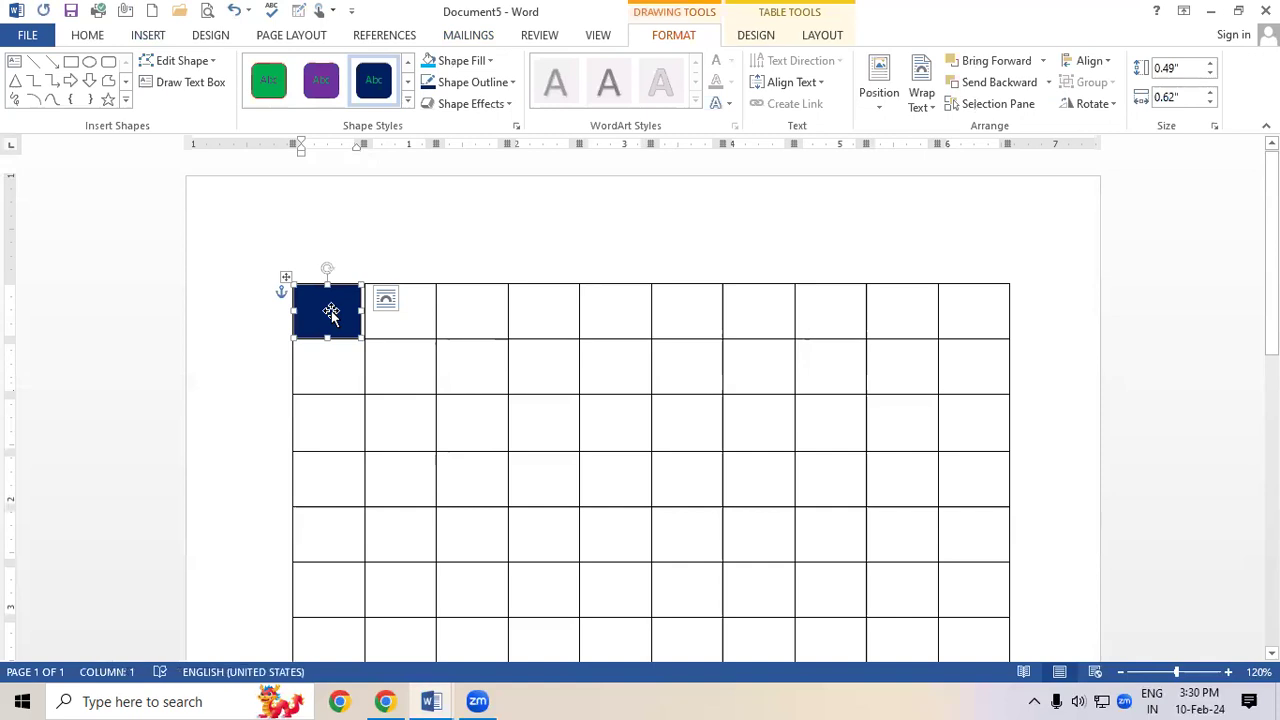
{"action": "left_click_drag", "start_coordinate": [331, 313], "coordinate": [333, 313]}
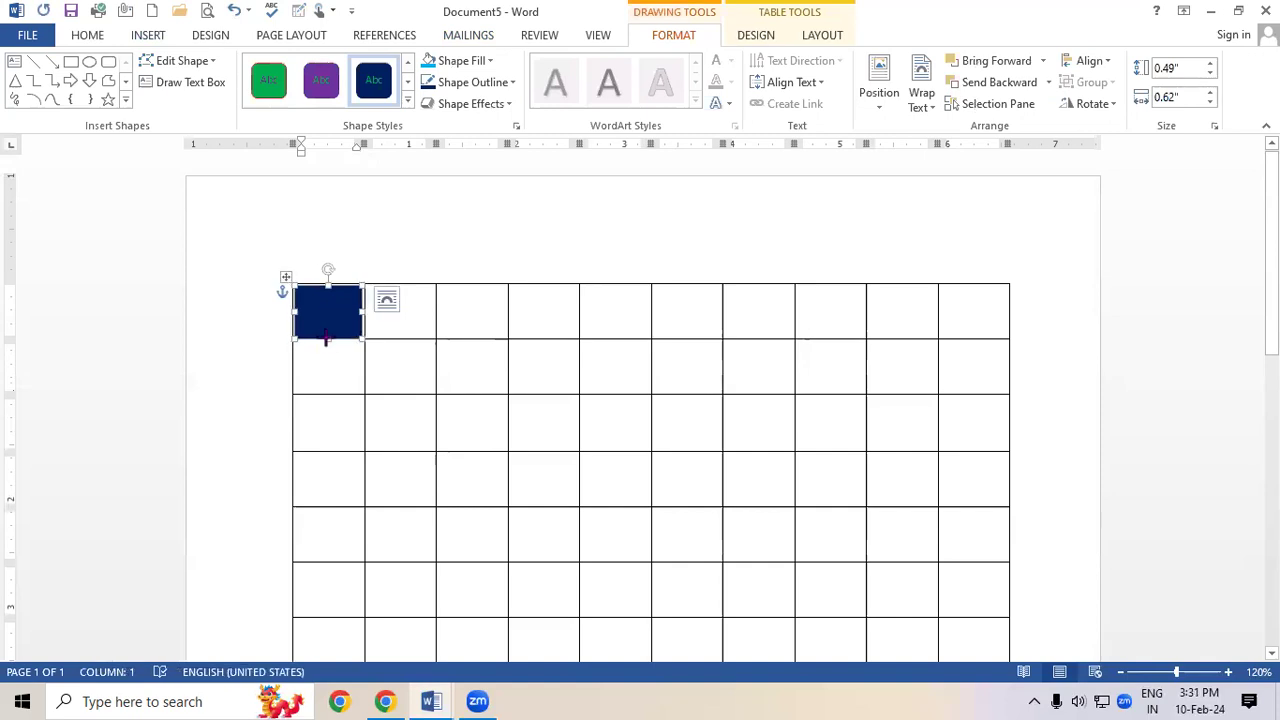
Shorten the rectangle to 0.44 inches tall and return the caret to the first cell
{"action": "left_click_drag", "start_coordinate": [325, 339], "coordinate": [325, 333]}
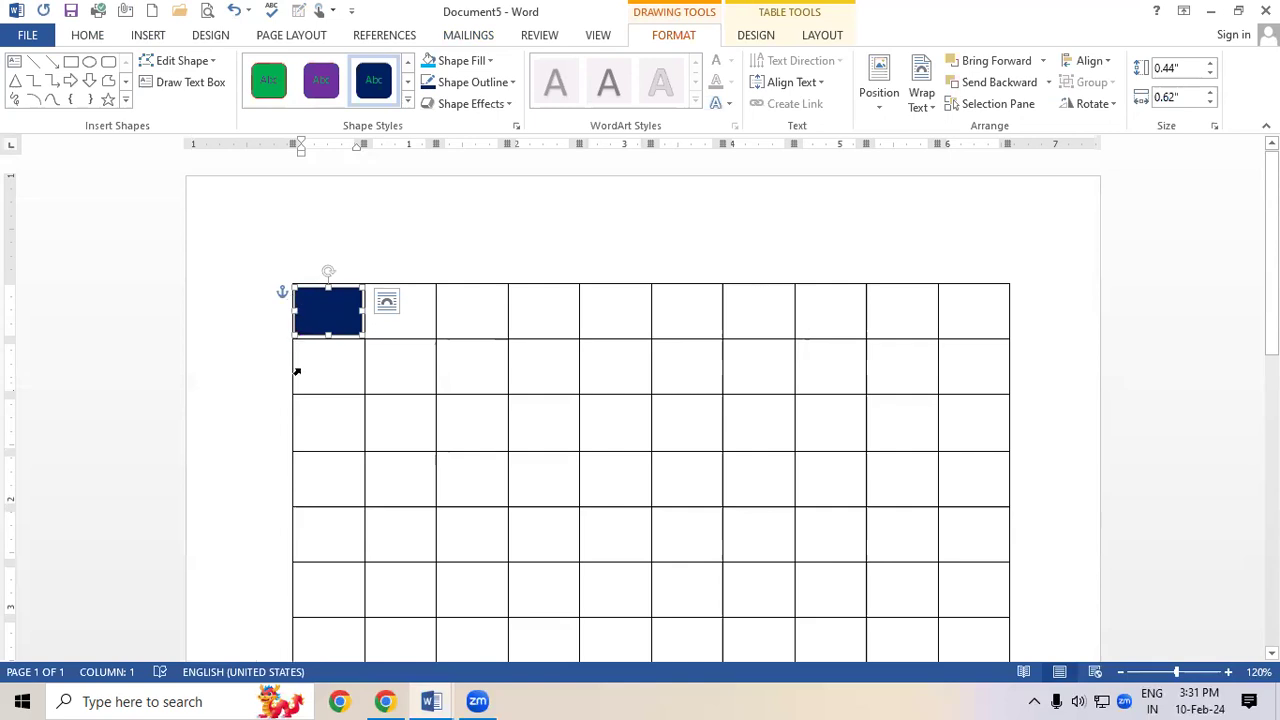
{"action": "left_click", "coordinate": [294, 368]}
{"action": "left_click", "coordinate": [322, 295]}
{"action": "left_click", "coordinate": [397, 326]}
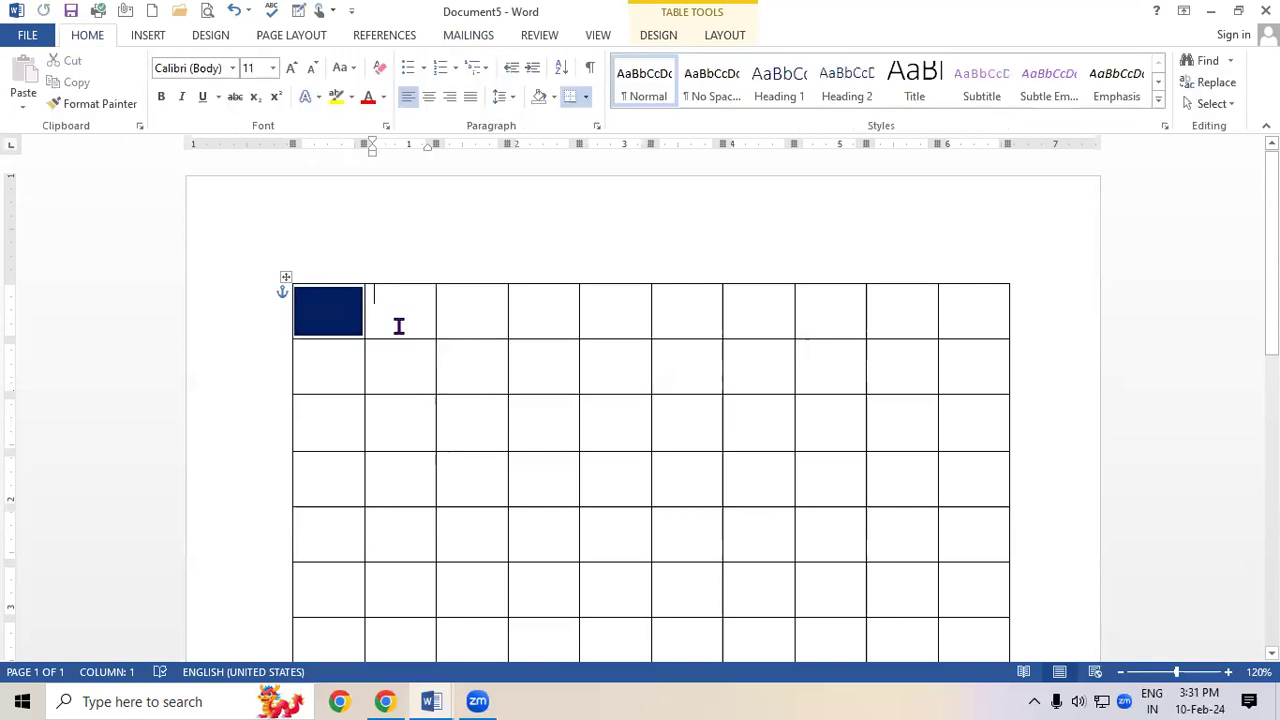
{"action": "key", "text": "Left"}
{"action": "left_click", "coordinate": [470, 36]}
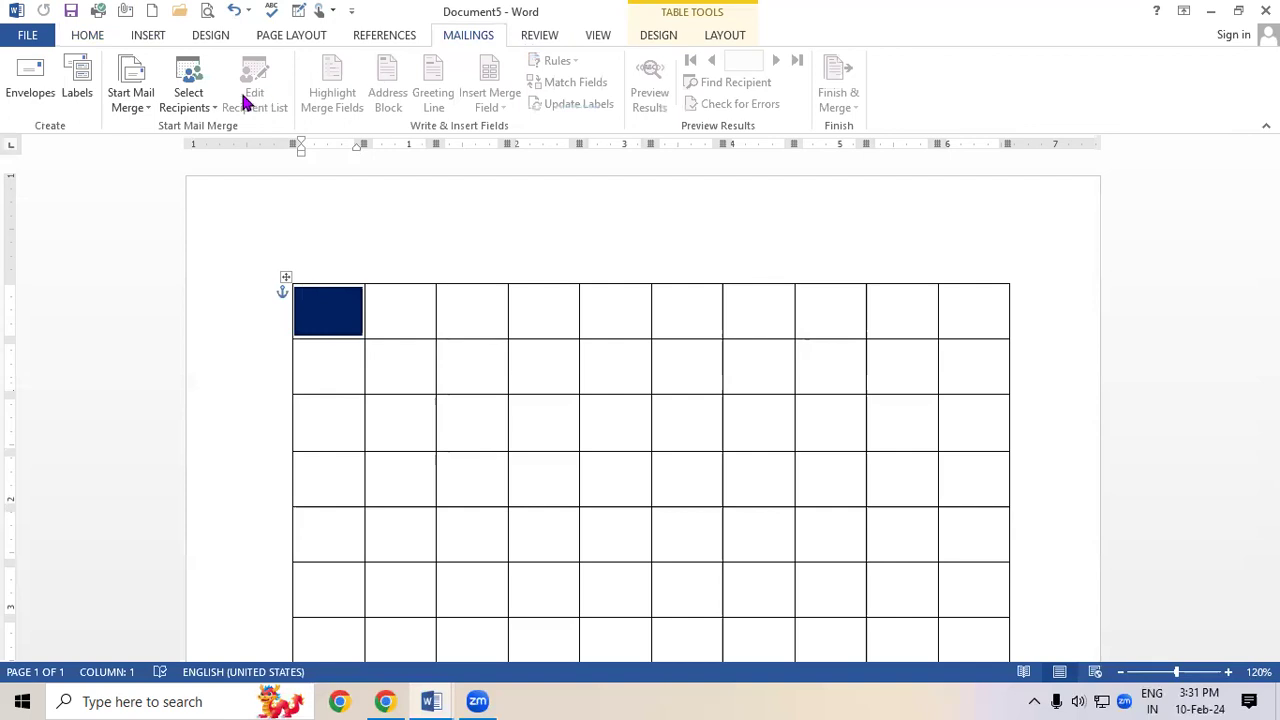
Start a labels mail merge and accept Microsoft's 30 Per Page label settings
{"action": "left_click", "coordinate": [128, 107]}
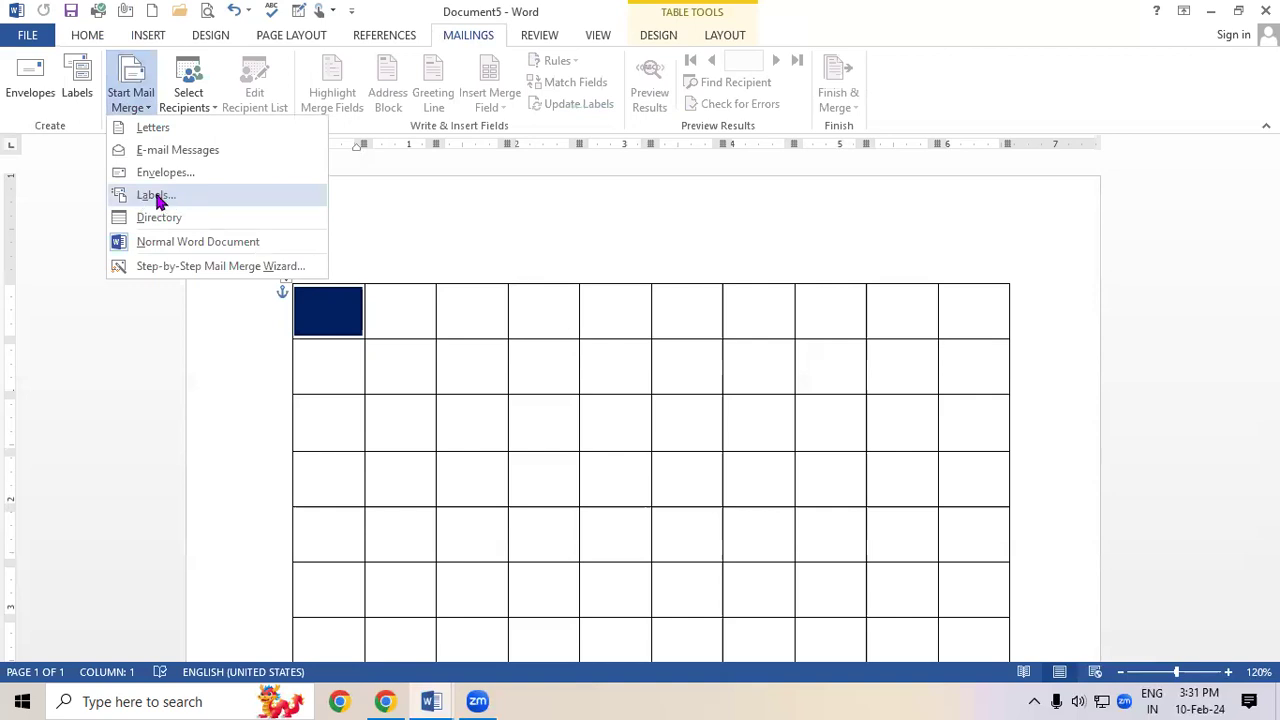
{"action": "left_click", "coordinate": [157, 198]}
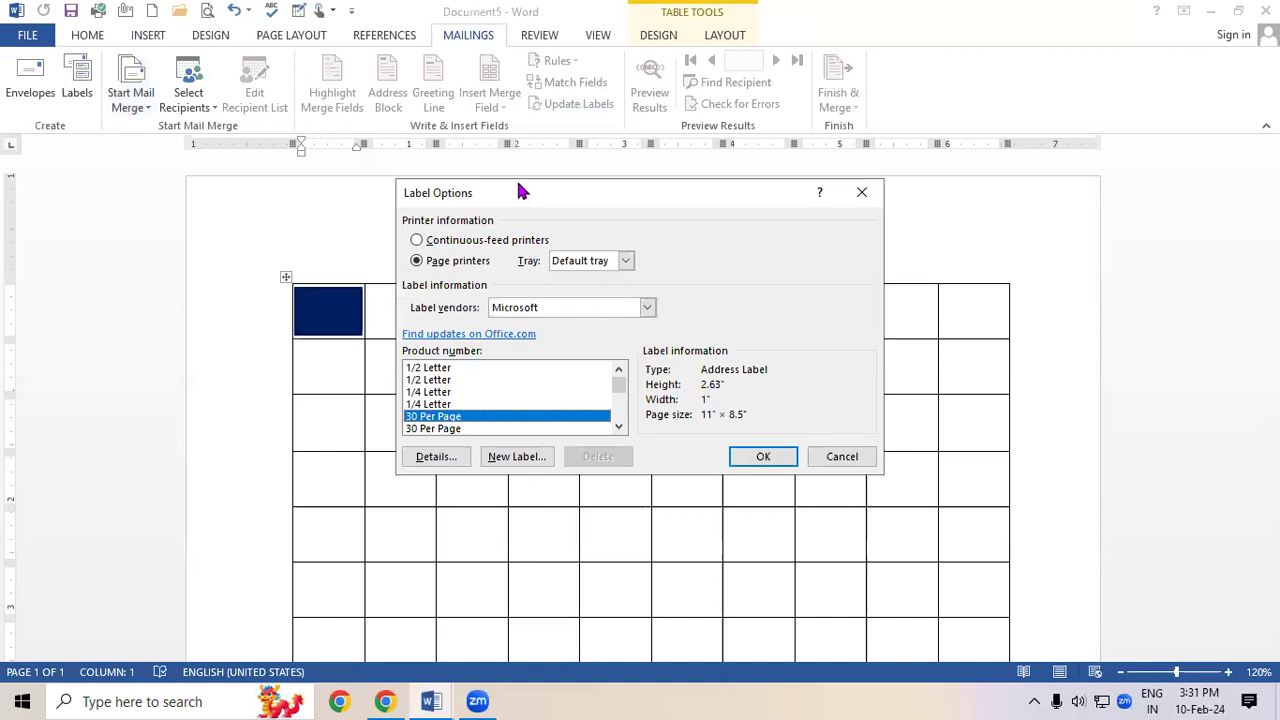
{"action": "left_click_drag", "start_coordinate": [518, 190], "coordinate": [511, 76]}
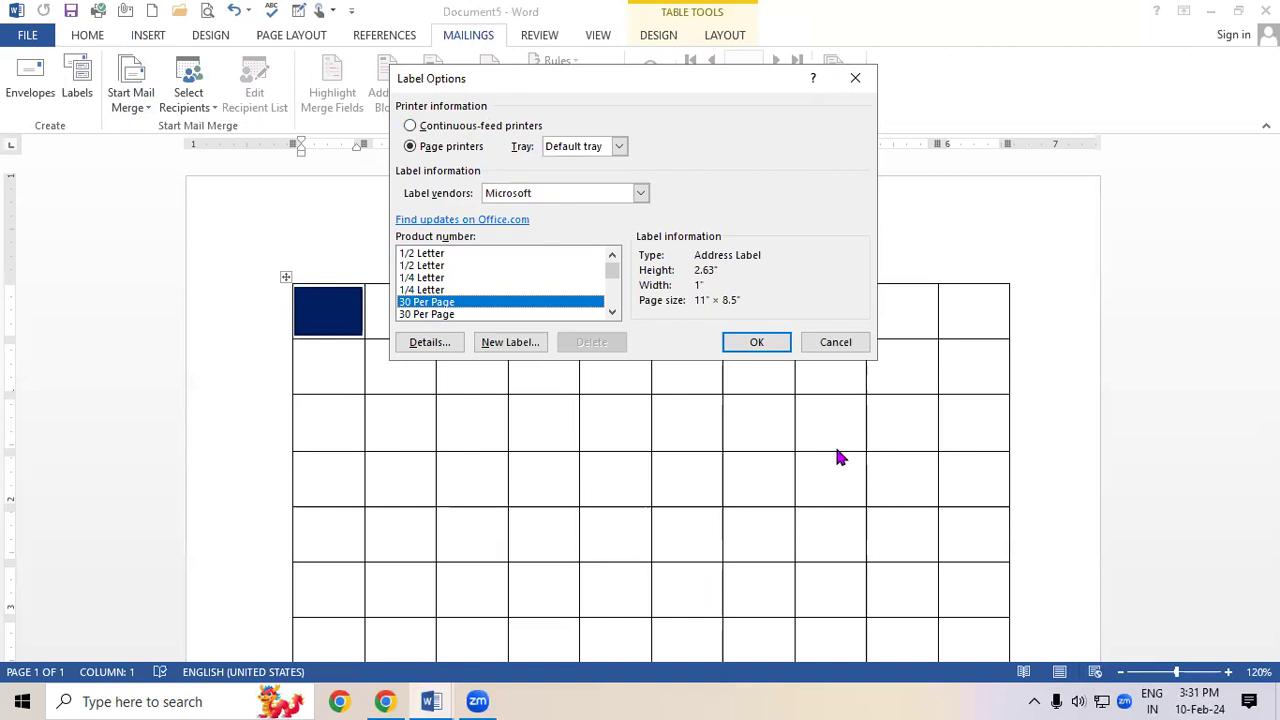
{"action": "left_click", "coordinate": [756, 344]}
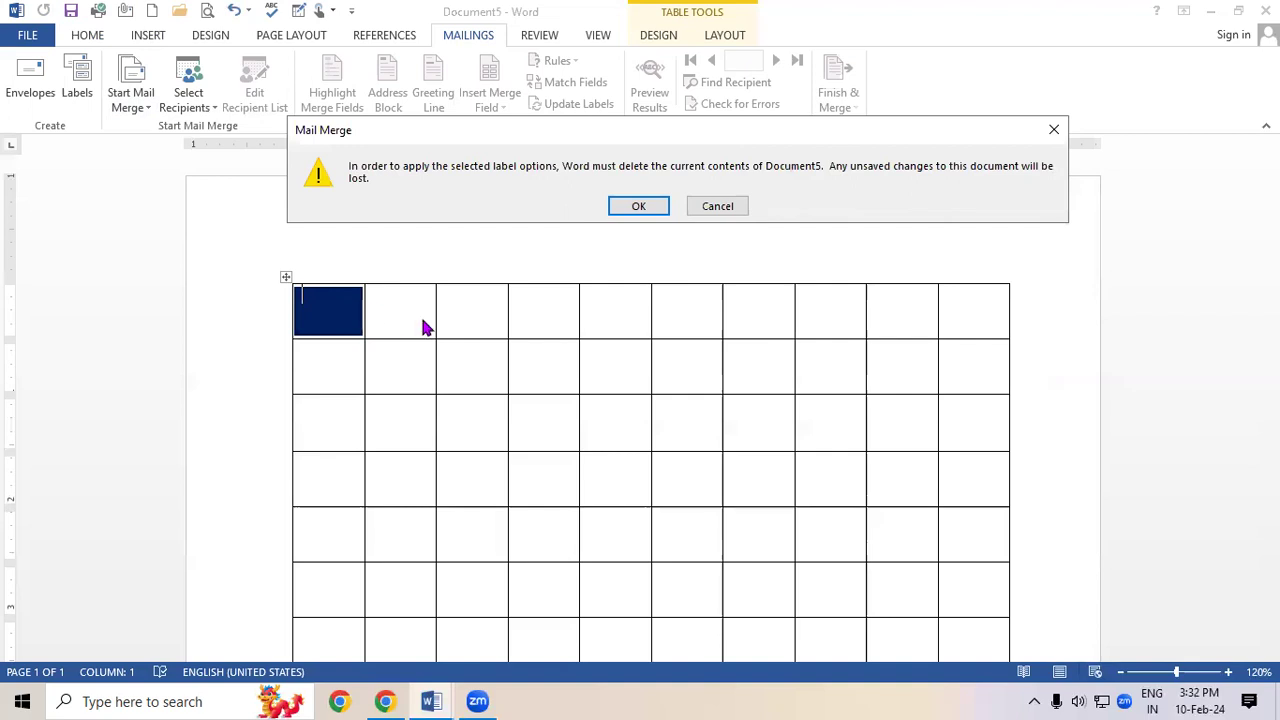
Confirm the label layout, copy the rectangle into all labels with Update Labels, review, then delete the table
{"action": "left_click", "coordinate": [639, 207]}
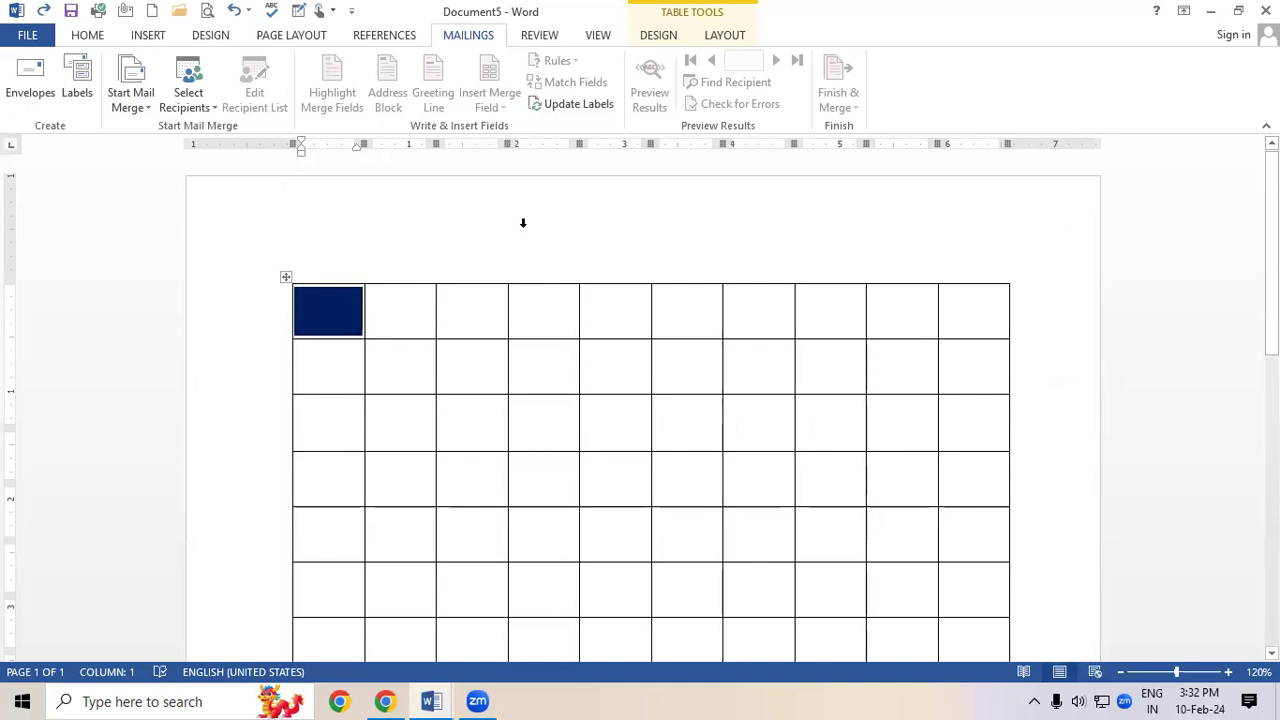
{"action": "left_click", "coordinate": [580, 106]}
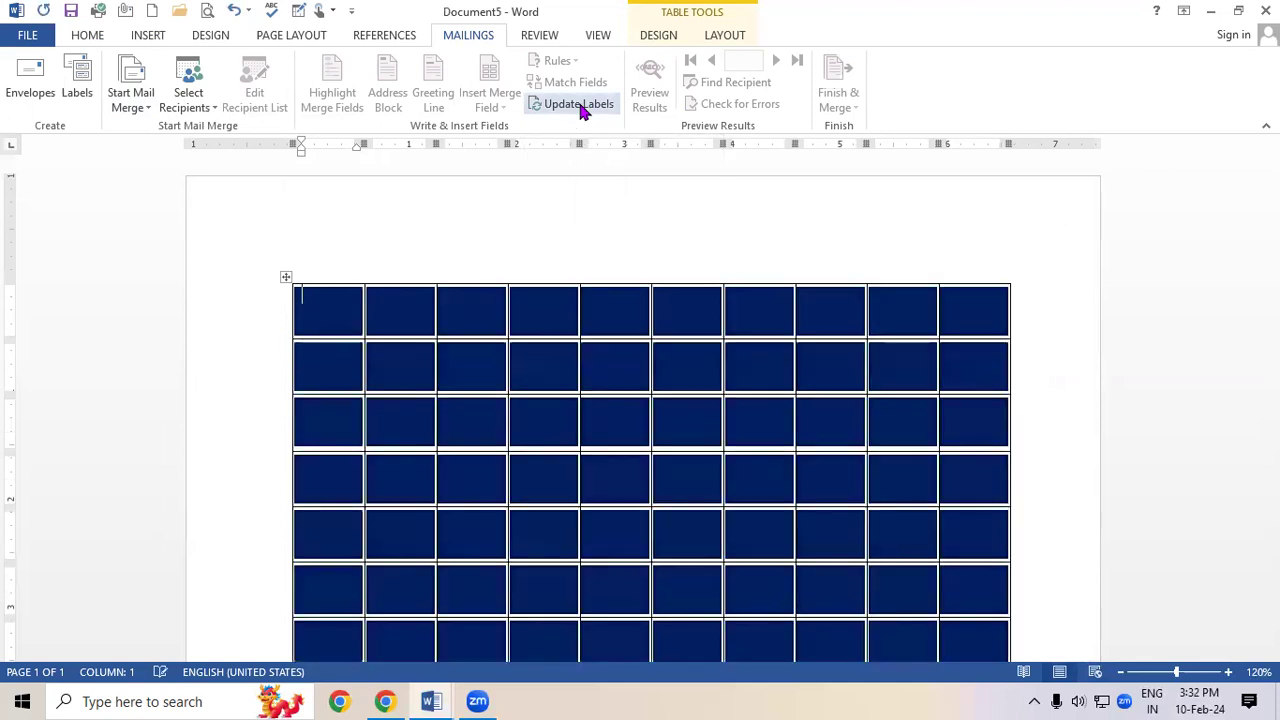
{"action": "scroll", "coordinate": [634, 394], "scroll_direction": "down", "scroll_amount": 2}
{"action": "scroll", "coordinate": [634, 394], "scroll_direction": "up", "scroll_amount": 1}
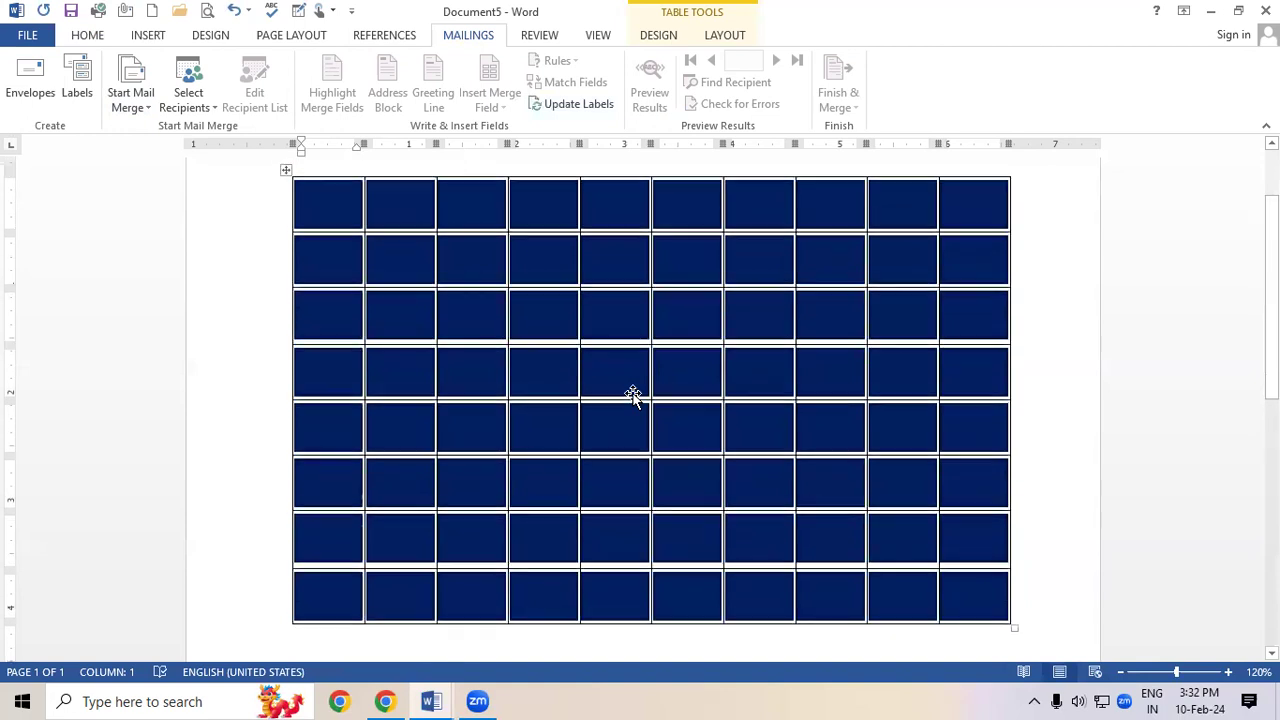
{"action": "scroll", "coordinate": [632, 393], "scroll_direction": "down", "scroll_amount": 1}
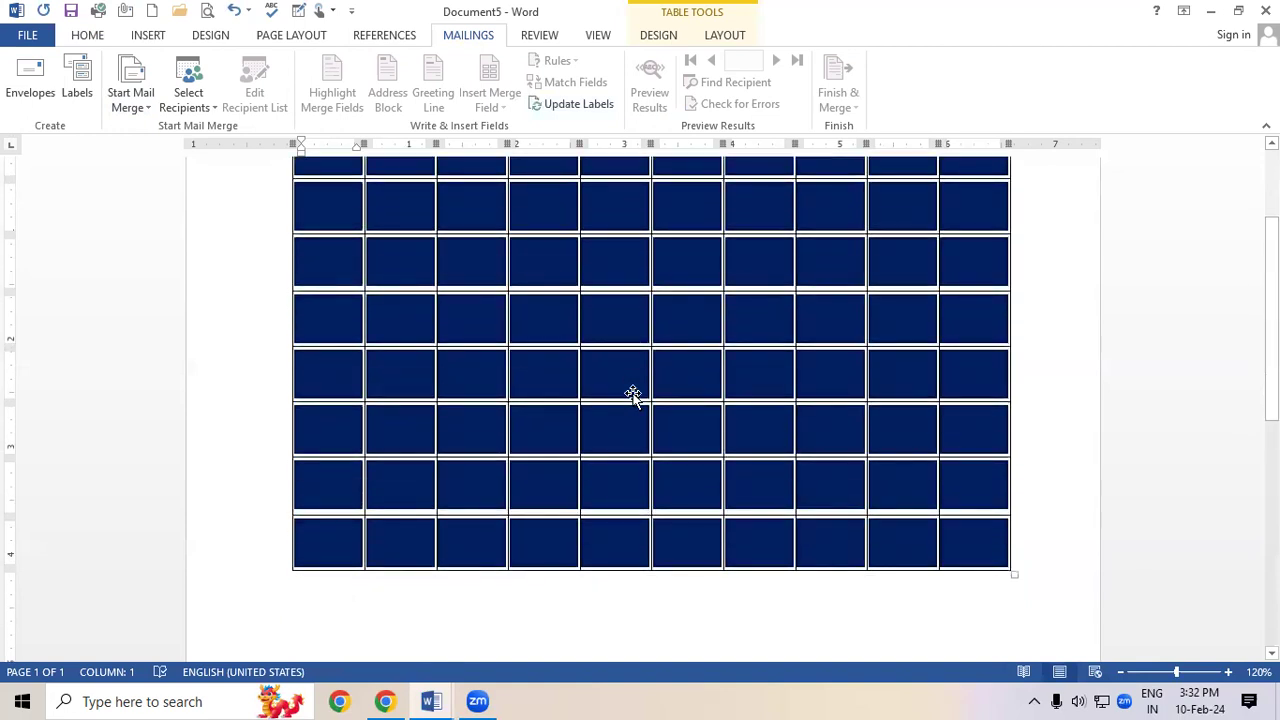
{"action": "scroll", "coordinate": [601, 381], "scroll_direction": "down", "scroll_amount": 2}
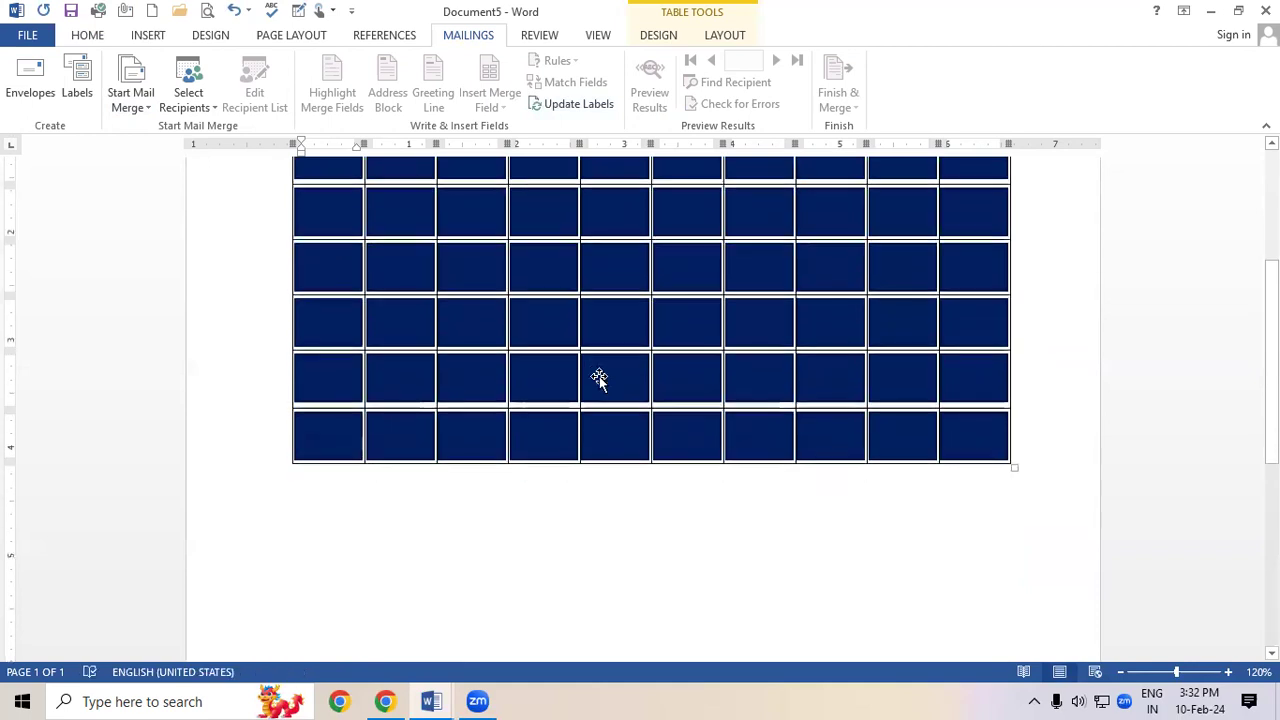
{"action": "key", "text": "BackSpace"}
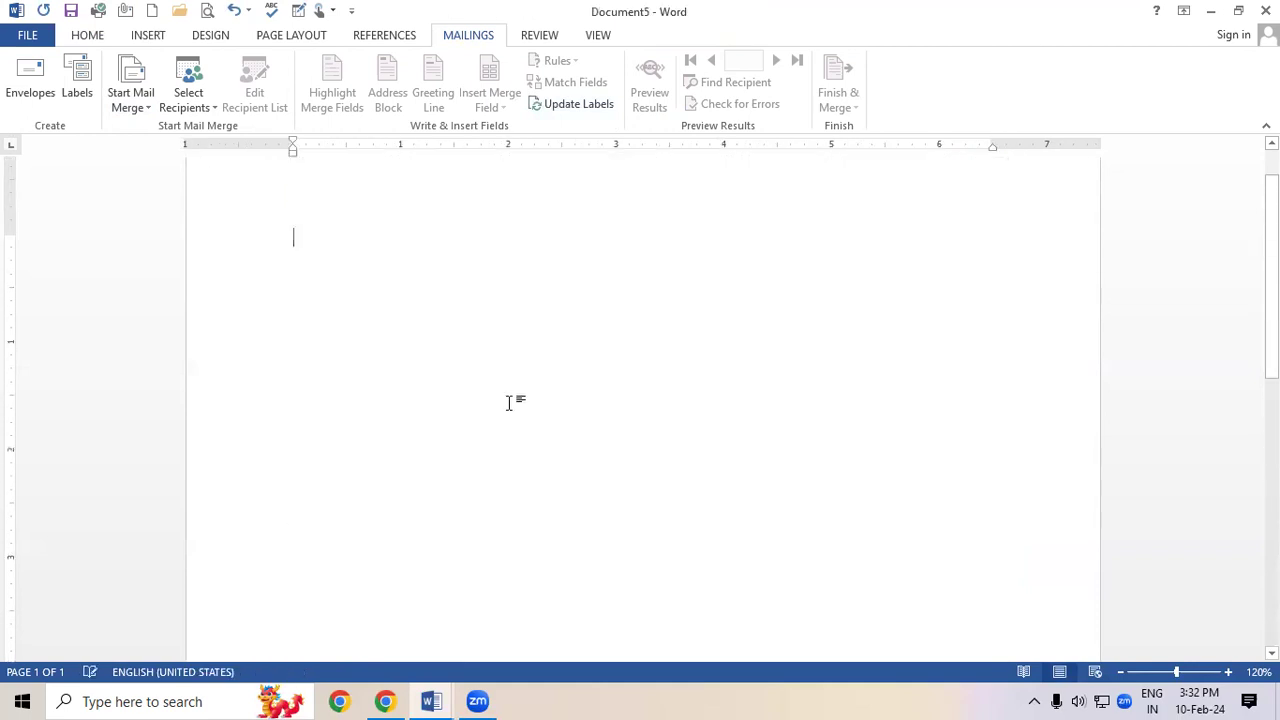
Insert a 10-column, 8-row table and drag its resize handle to make the rows taller
{"action": "left_click", "coordinate": [136, 40]}
{"action": "left_click", "coordinate": [122, 105]}
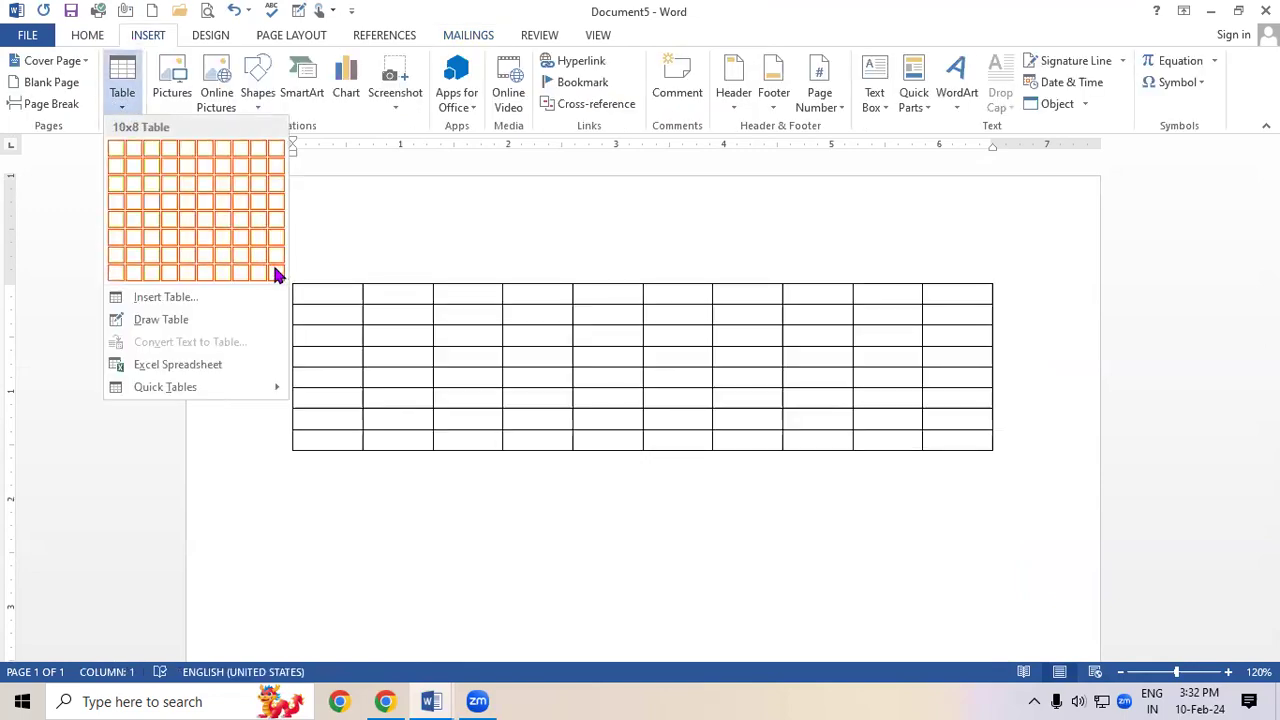
{"action": "left_click", "coordinate": [277, 275]}
{"action": "mouse_move", "coordinate": [997, 451]}
{"action": "left_mouse_down"}
{"action": "mouse_move", "coordinate": [980, 692]}
{"action": "mouse_move", "coordinate": [983, 466]}
{"action": "left_mouse_up"}
{"action": "scroll", "coordinate": [983, 462], "scroll_direction": "up", "scroll_amount": 2}
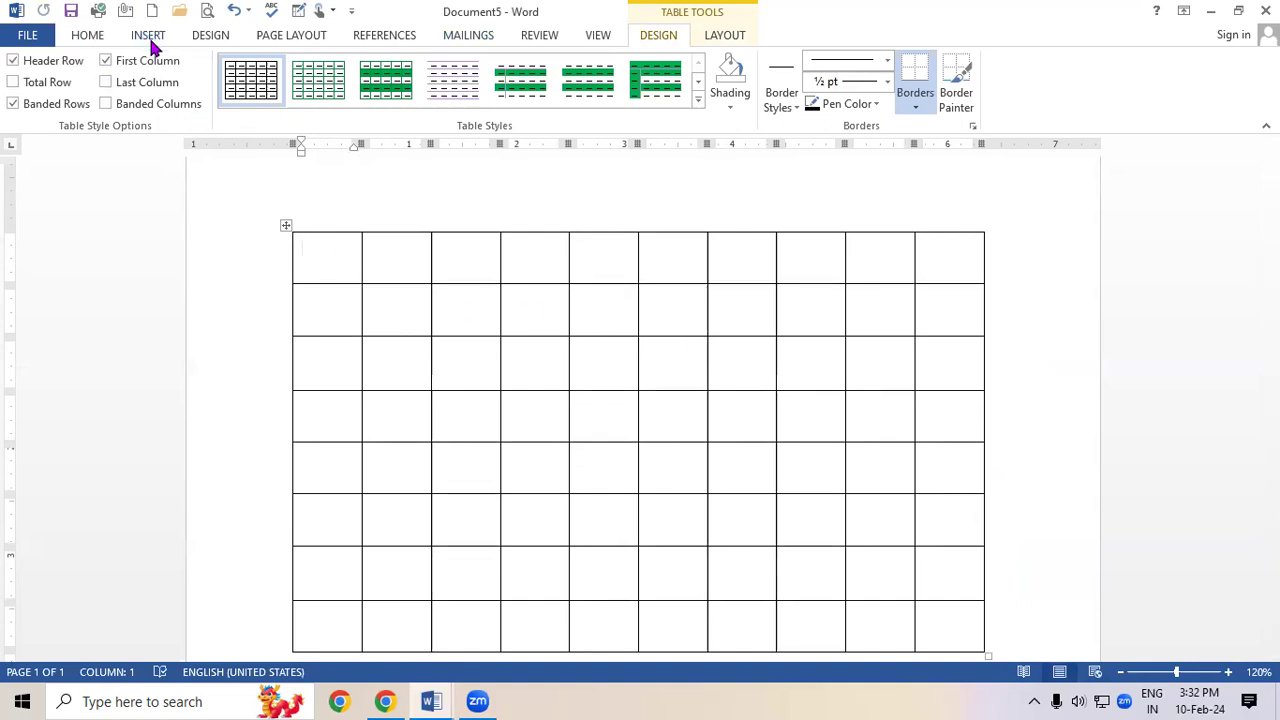
{"action": "left_click", "coordinate": [712, 40]}
Draw a dark blue rectangle over the first cell and nudge it right and down into place
{"action": "left_click", "coordinate": [547, 40]}
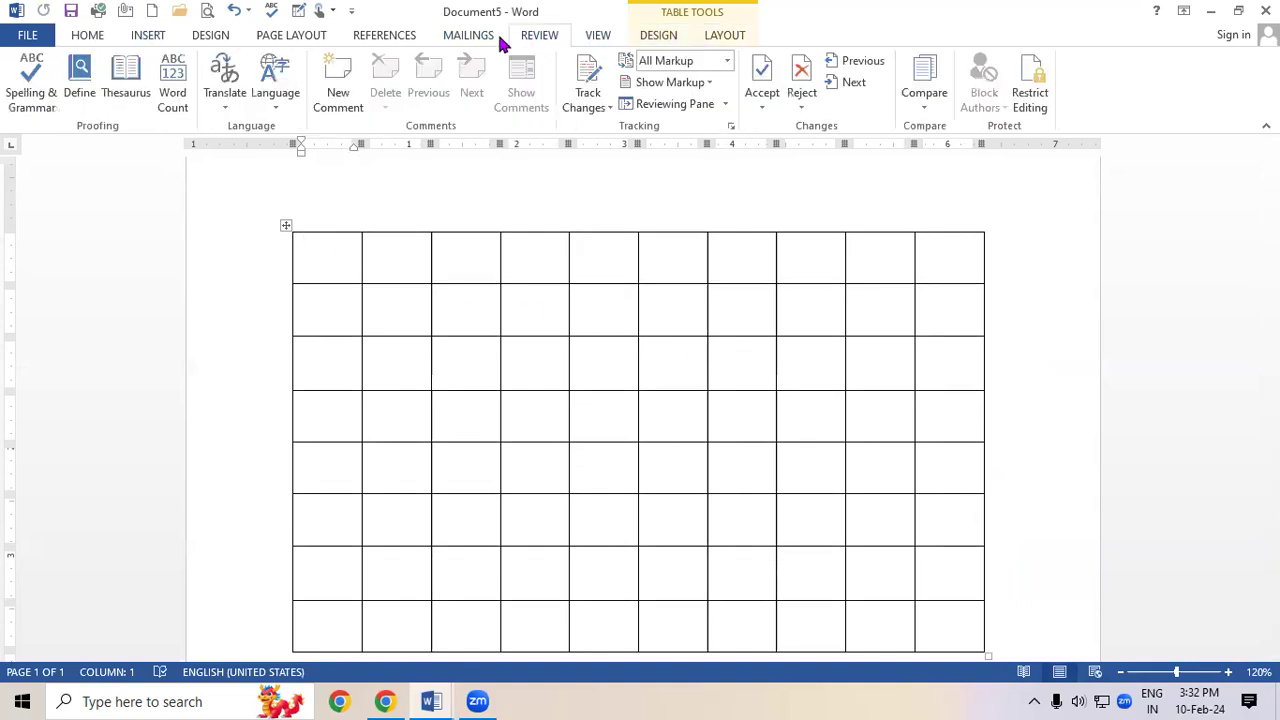
{"action": "left_click", "coordinate": [481, 40]}
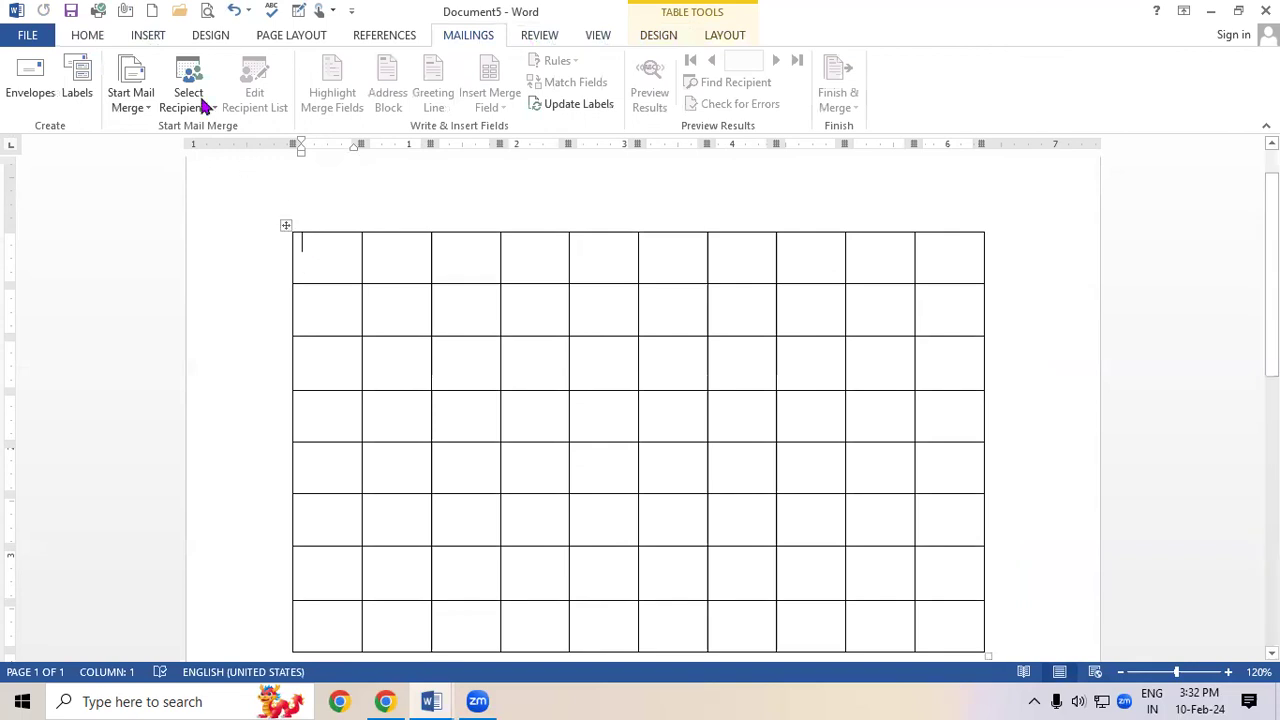
{"action": "left_click", "coordinate": [150, 36]}
{"action": "left_click", "coordinate": [258, 85]}
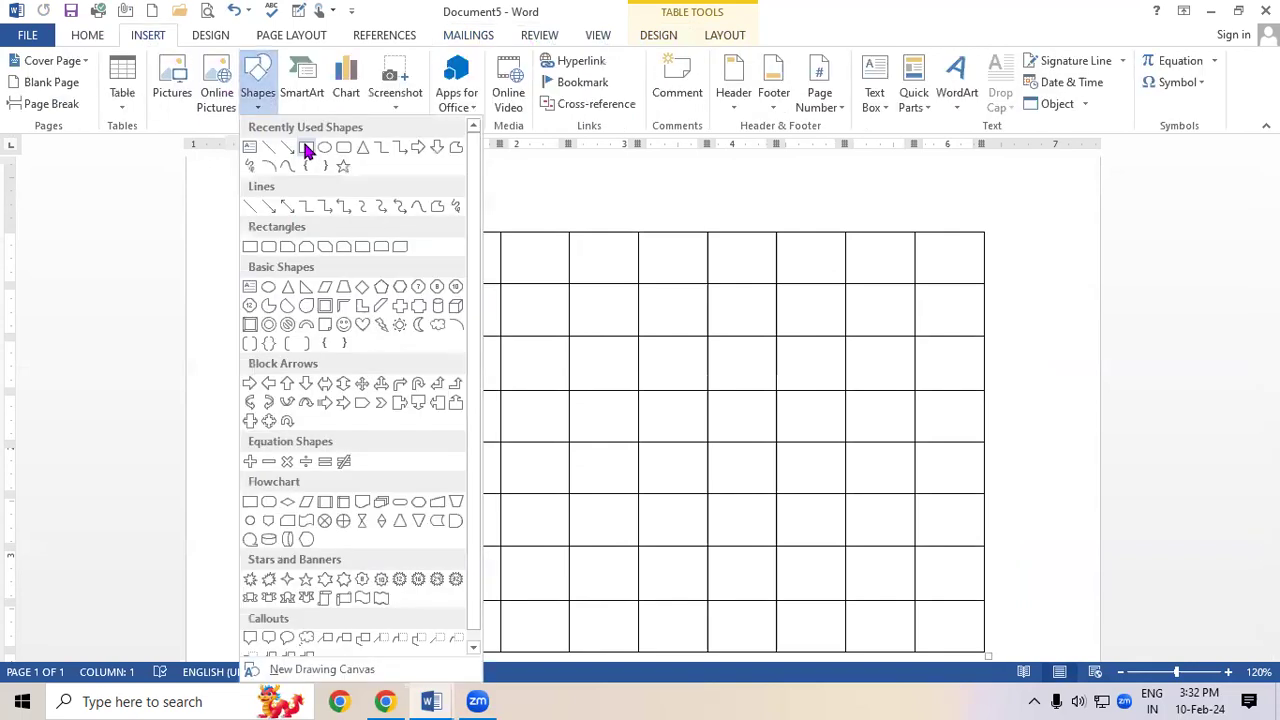
{"action": "left_click", "coordinate": [306, 246]}
{"action": "left_click_drag", "start_coordinate": [294, 233], "coordinate": [350, 276]}
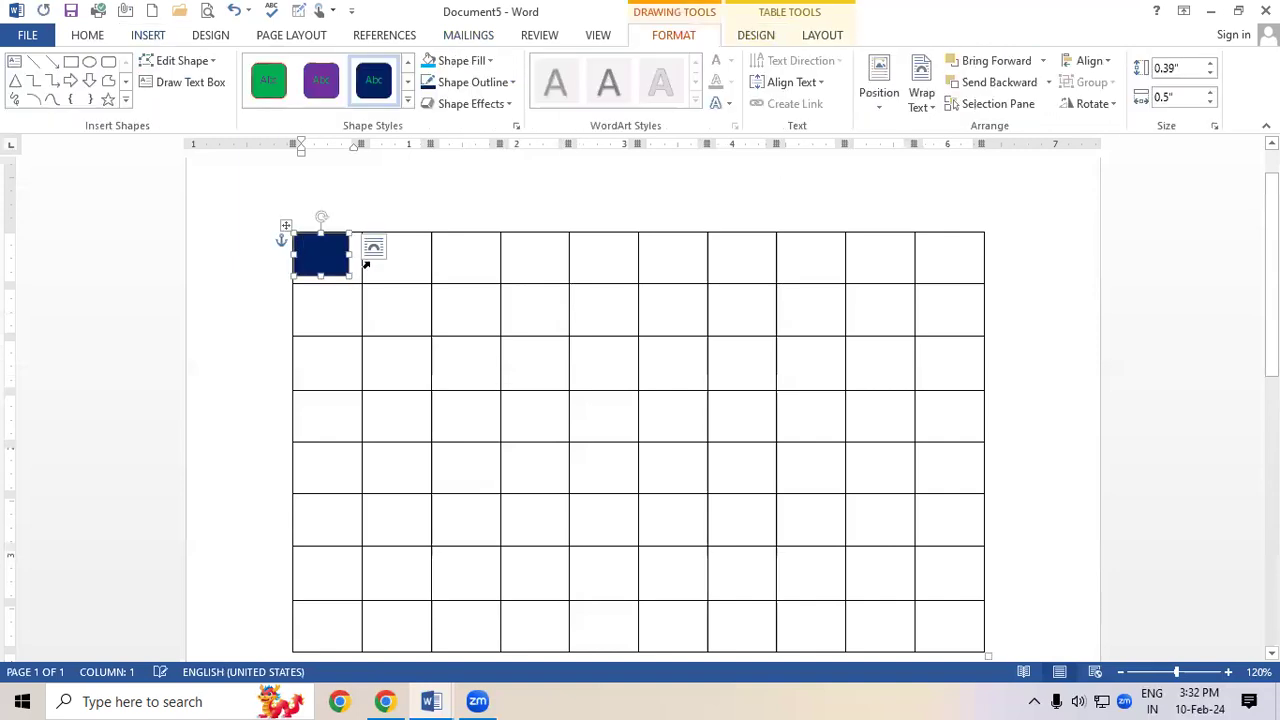
{"action": "key", "text": "Right"}
{"action": "key", "text": "Down"}
{"action": "key", "text": "Down"}
{"action": "key", "text": "Down"}
{"action": "key", "text": "Right"}
{"action": "key", "text": "Right"}
Start a new blank document
{"action": "left_click", "coordinate": [333, 299]}
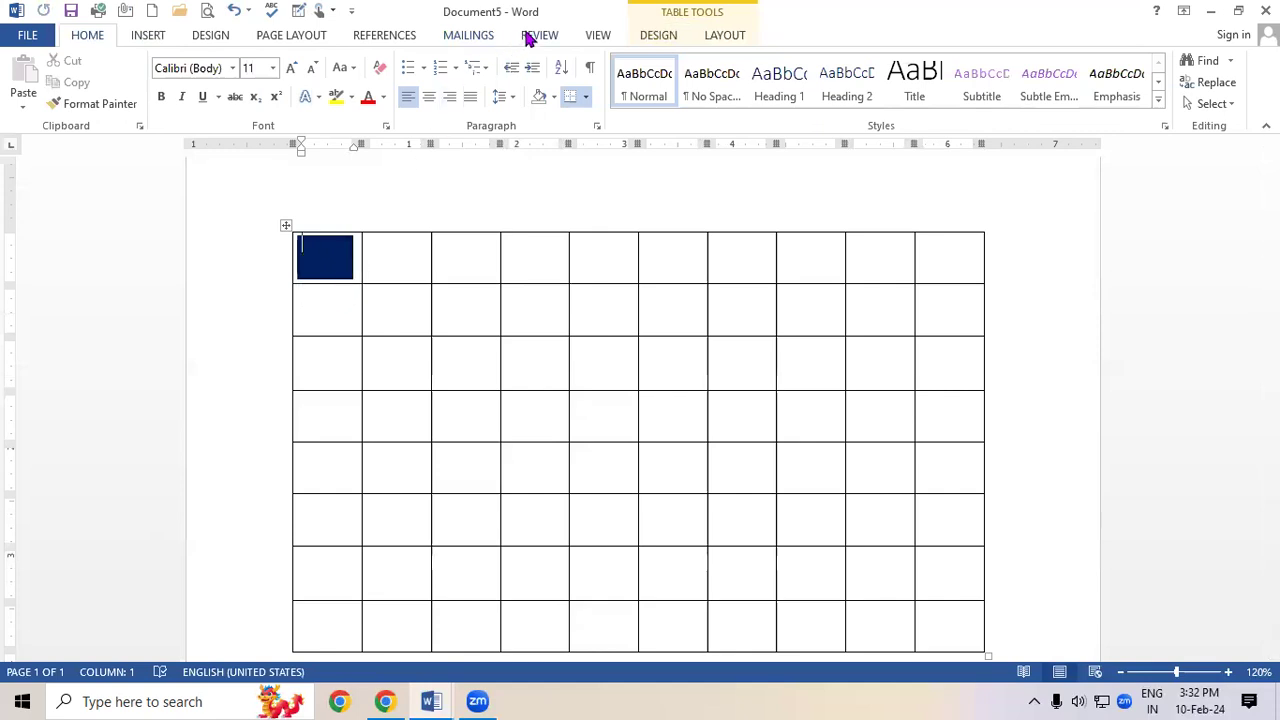
{"action": "left_click", "coordinate": [476, 38]}
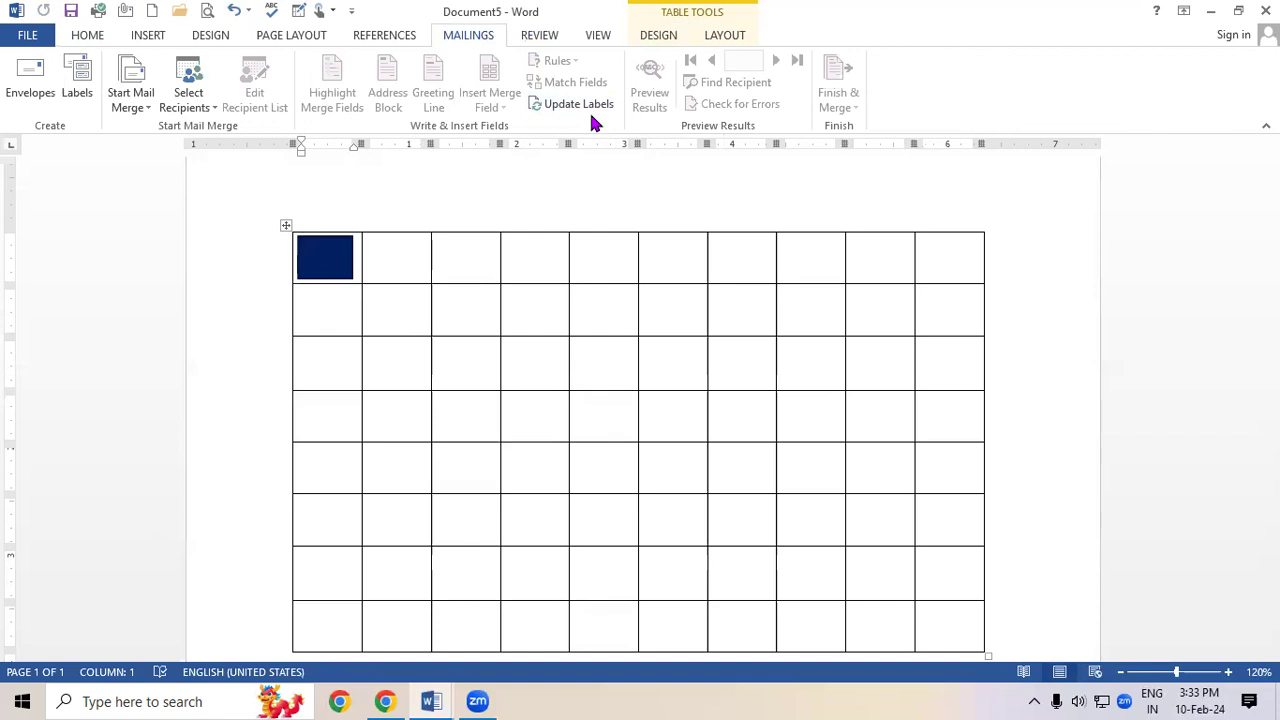
{"action": "key", "text": "ctrl+n"}
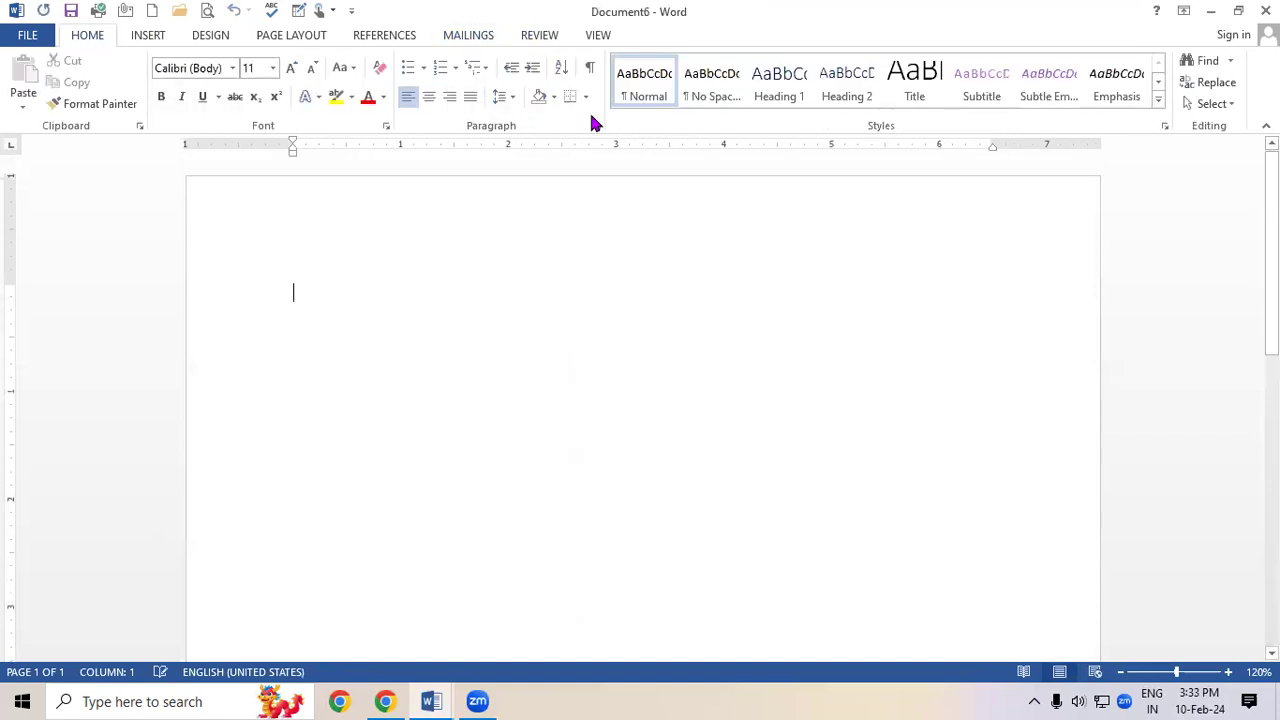
Begin a labels mail merge but cancel Label Options, then bring up the Shapes gallery
{"action": "left_click", "coordinate": [479, 40]}
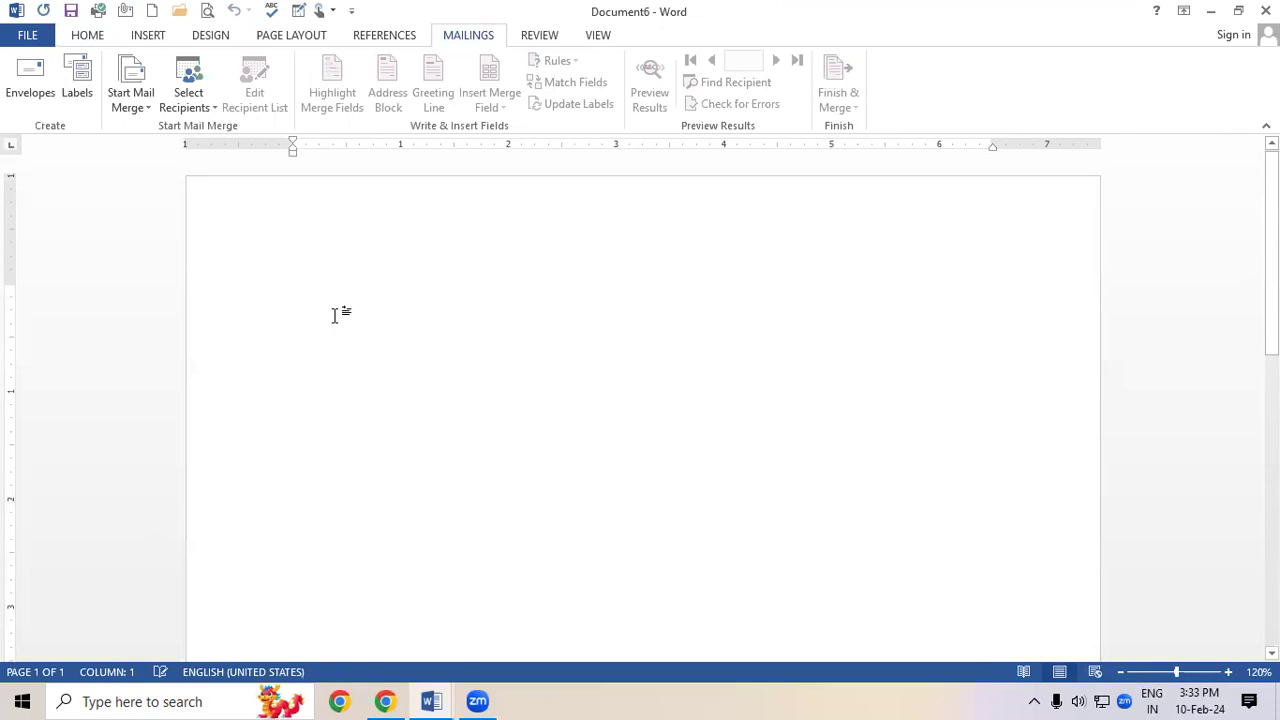
{"action": "left_click", "coordinate": [135, 100]}
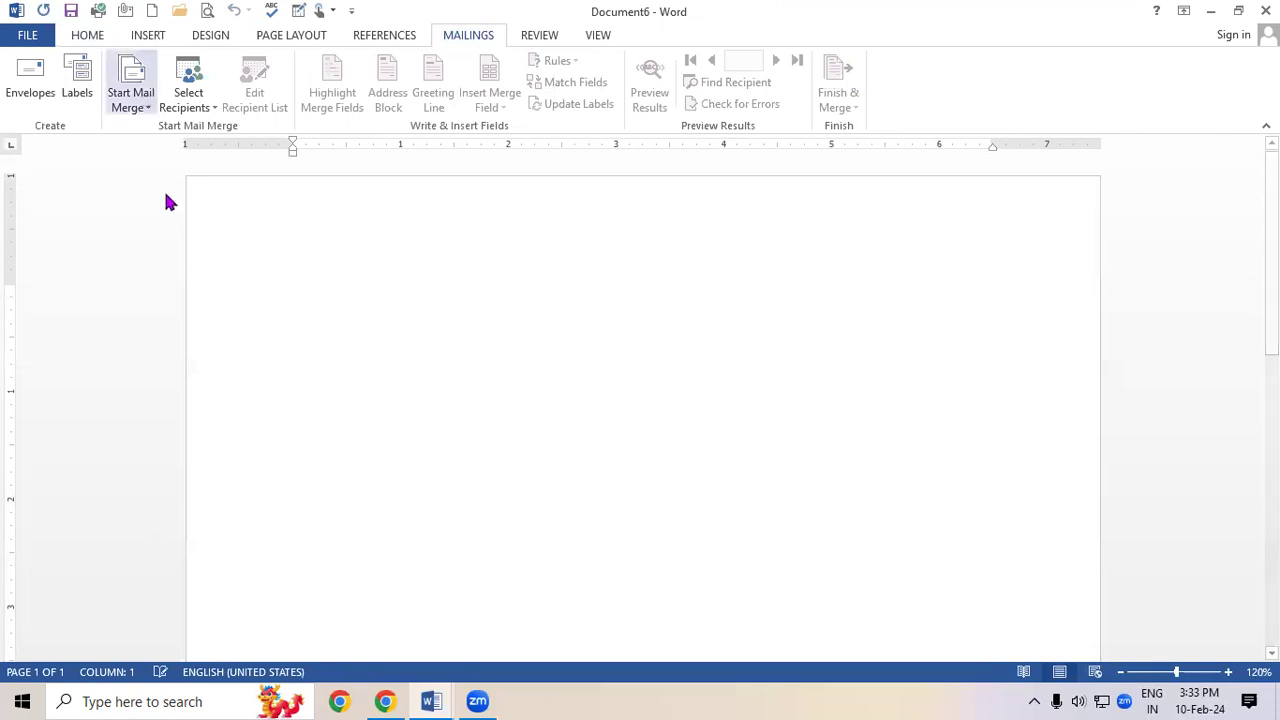
{"action": "left_click", "coordinate": [155, 195]}
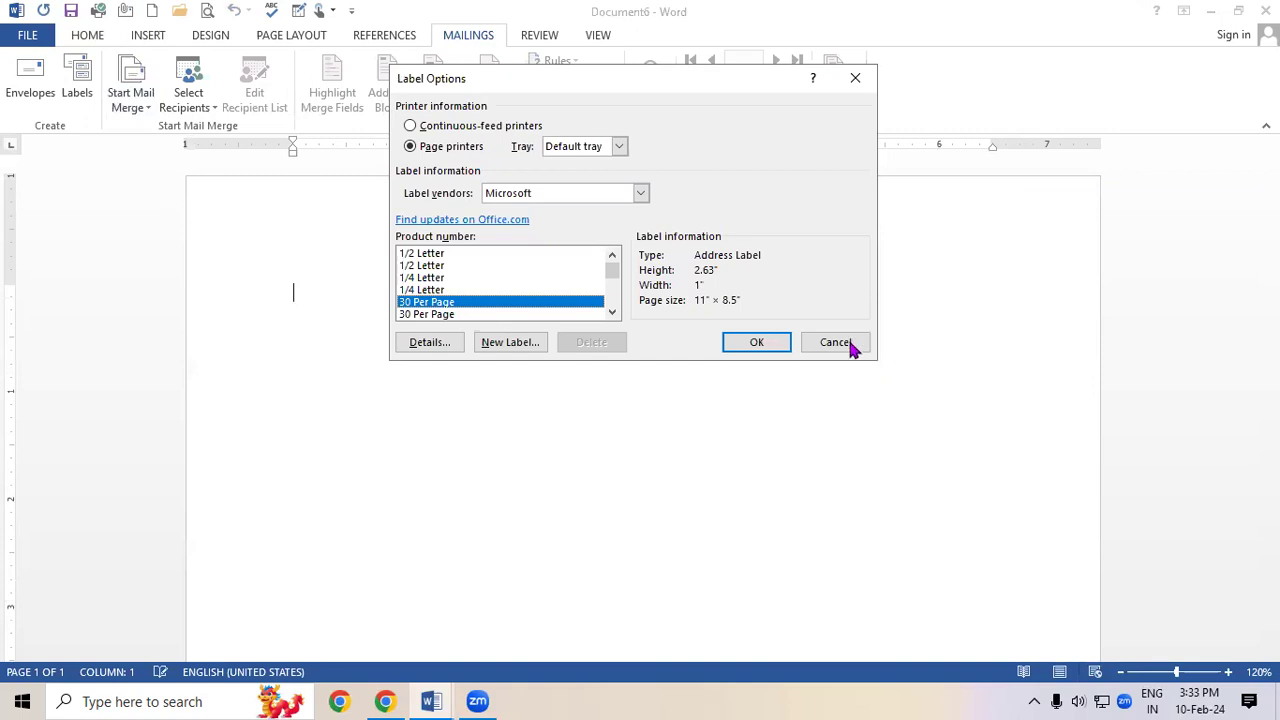
{"action": "key", "text": "Escape"}
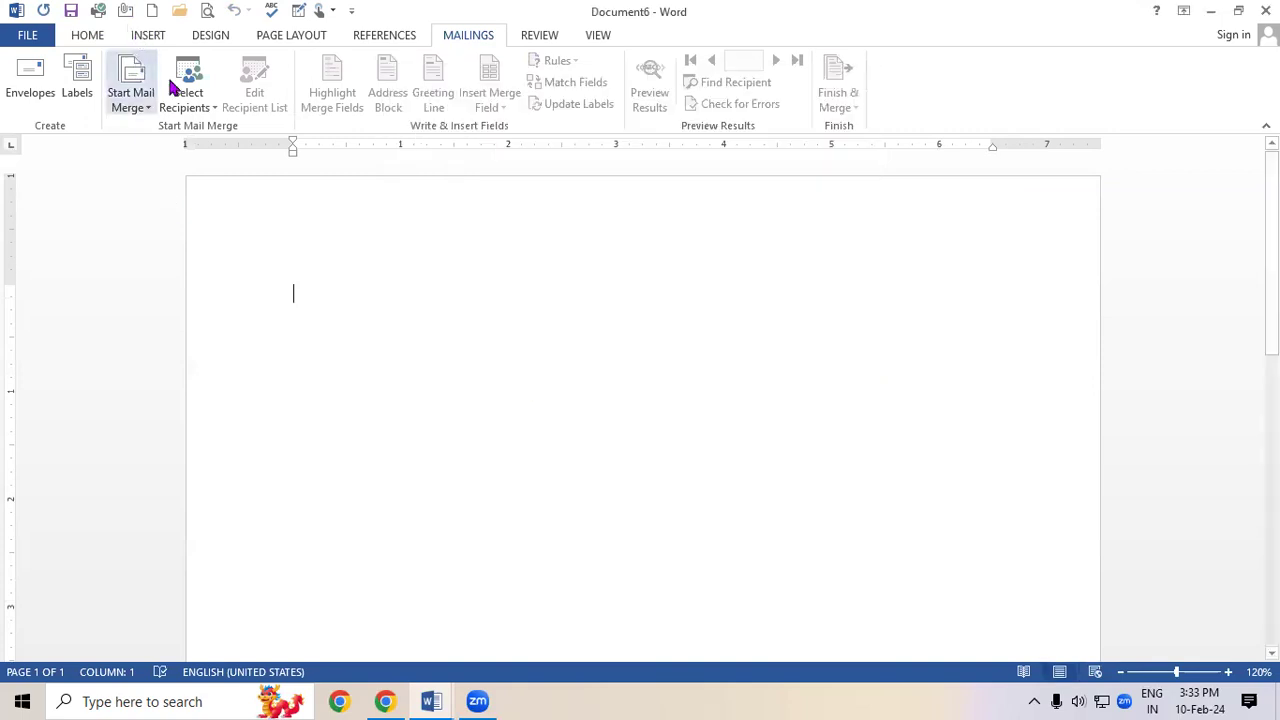
{"action": "left_click", "coordinate": [148, 35]}
{"action": "left_click", "coordinate": [258, 95]}
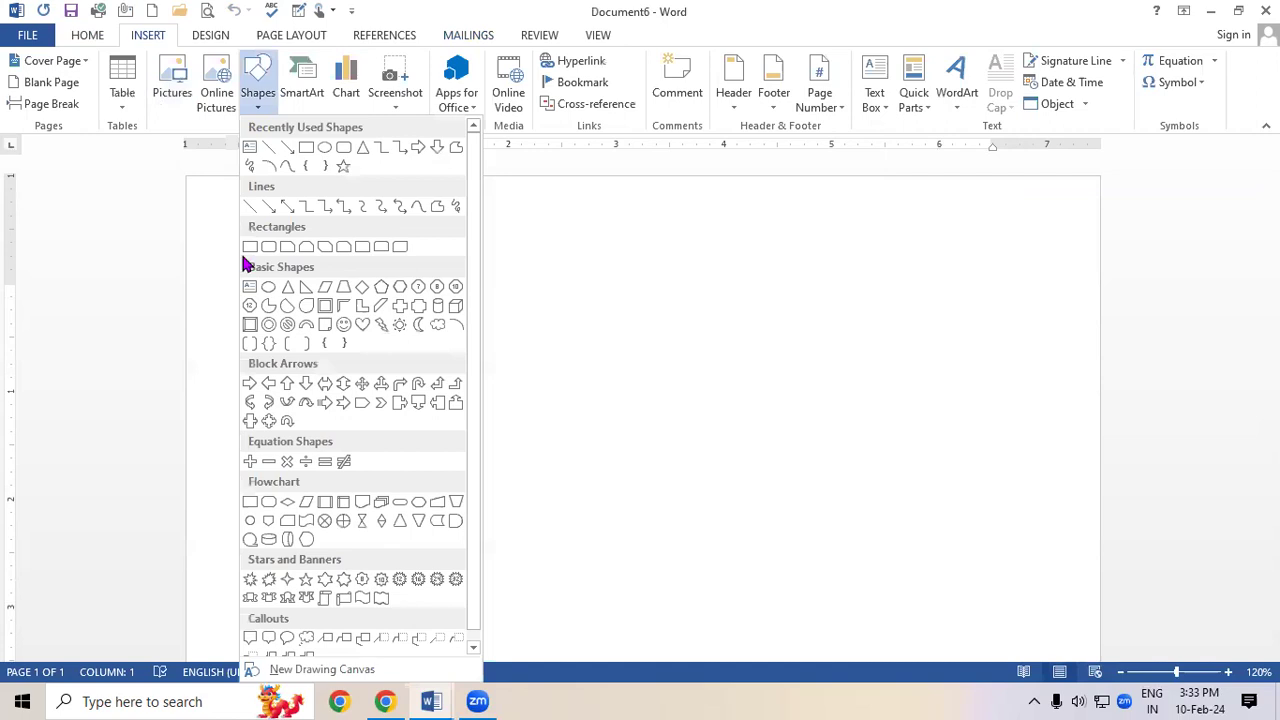
Insert a 10x8 table and stretch it taller down the page
{"action": "left_click", "coordinate": [122, 100]}
{"action": "left_click", "coordinate": [263, 277]}
{"action": "left_click_drag", "start_coordinate": [992, 477], "coordinate": [993, 612]}
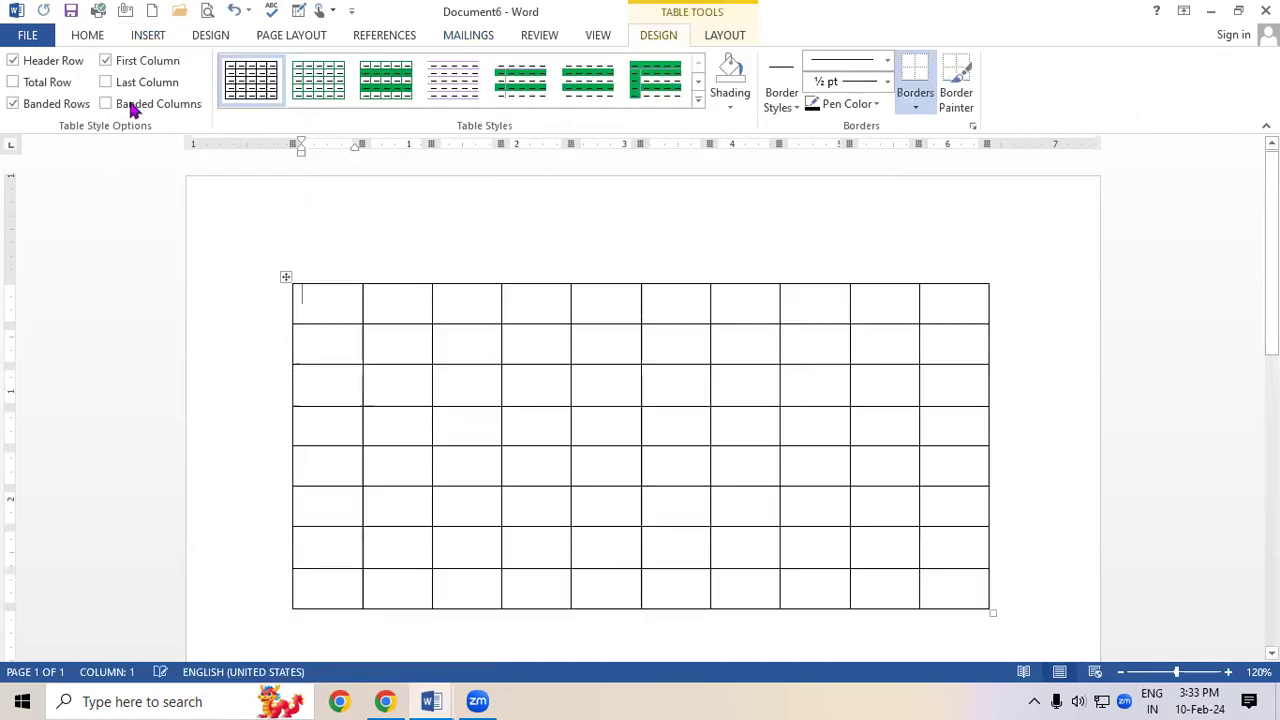
Draw a dark blue rectangle inside the first cell and put the caret back in that cell
{"action": "left_click", "coordinate": [146, 36]}
{"action": "left_click", "coordinate": [258, 92]}
{"action": "left_click", "coordinate": [306, 151]}
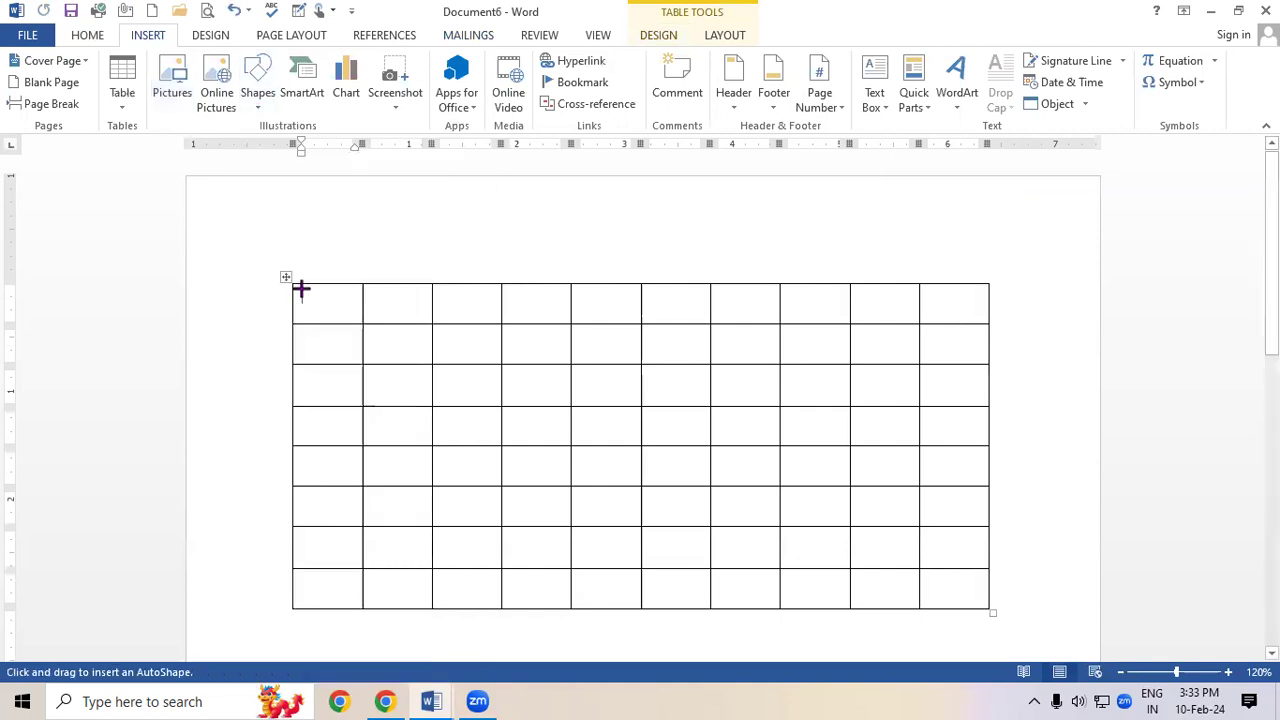
{"action": "left_click_drag", "start_coordinate": [300, 288], "coordinate": [358, 320]}
{"action": "left_click", "coordinate": [290, 302]}
{"action": "left_click", "coordinate": [326, 397]}
{"action": "left_click", "coordinate": [398, 311]}
{"action": "key", "text": "Left"}
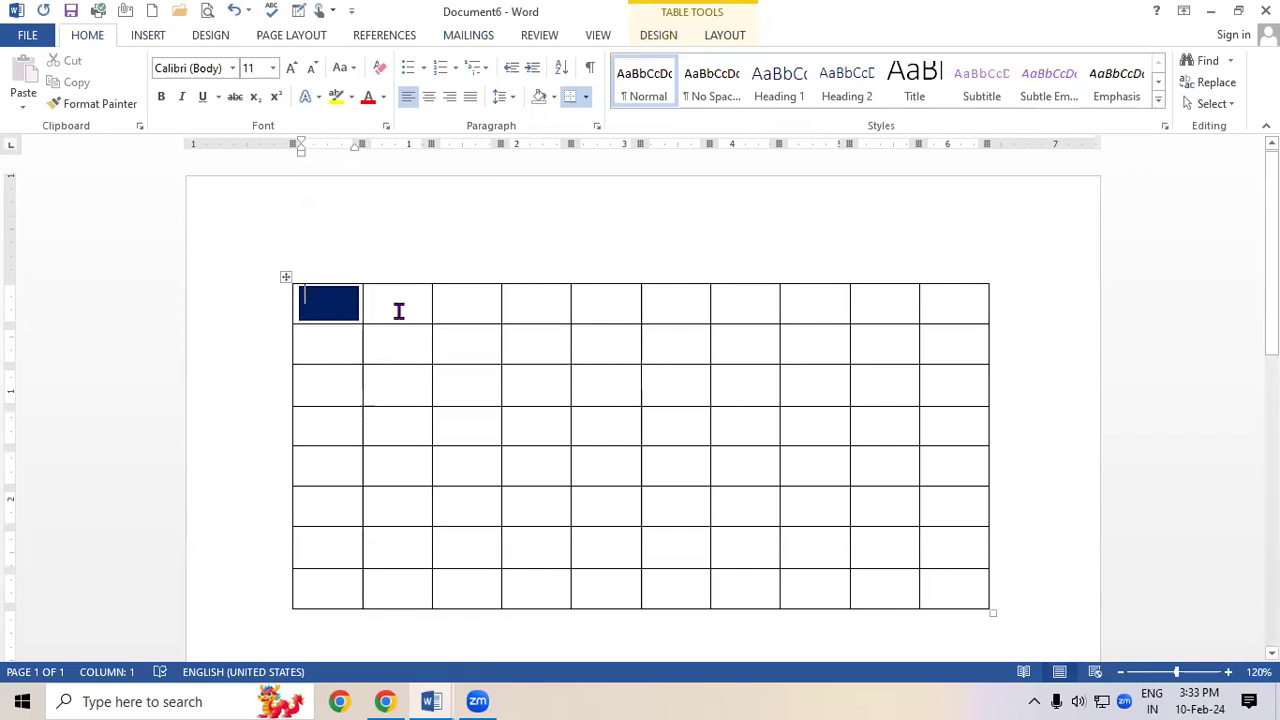
{"action": "left_click", "coordinate": [492, 42]}
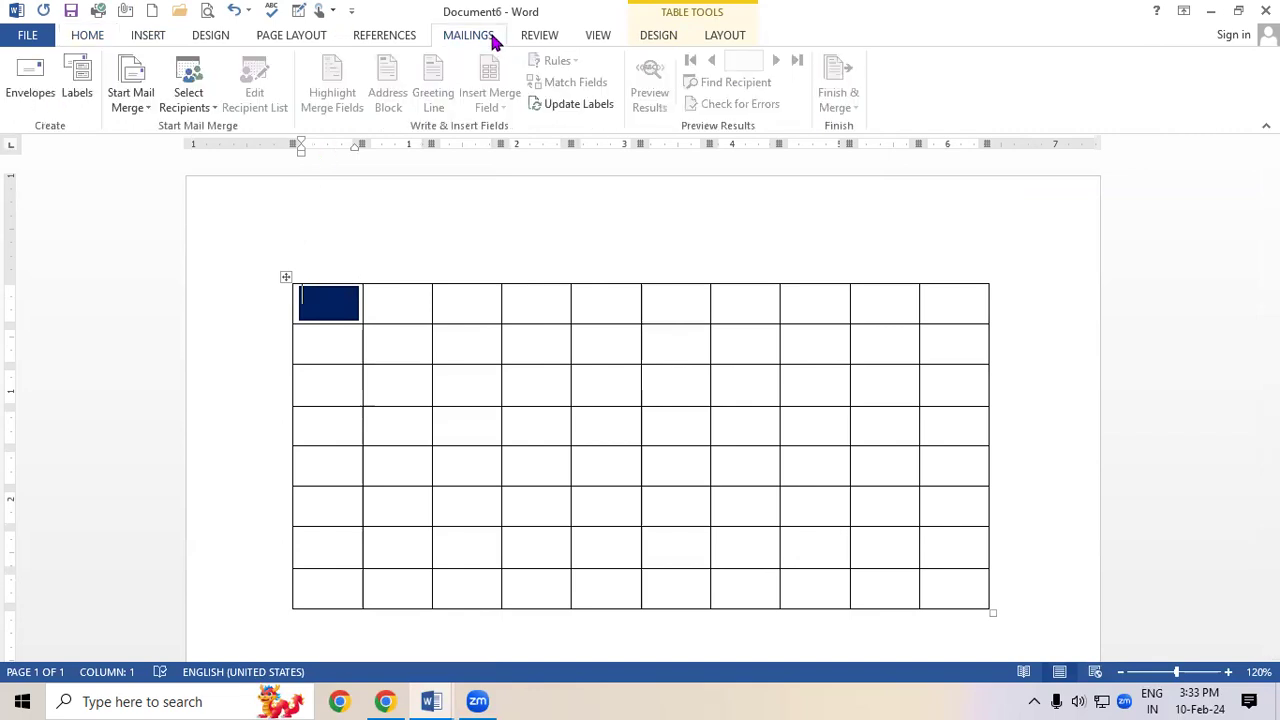
{"action": "left_click", "coordinate": [127, 112]}
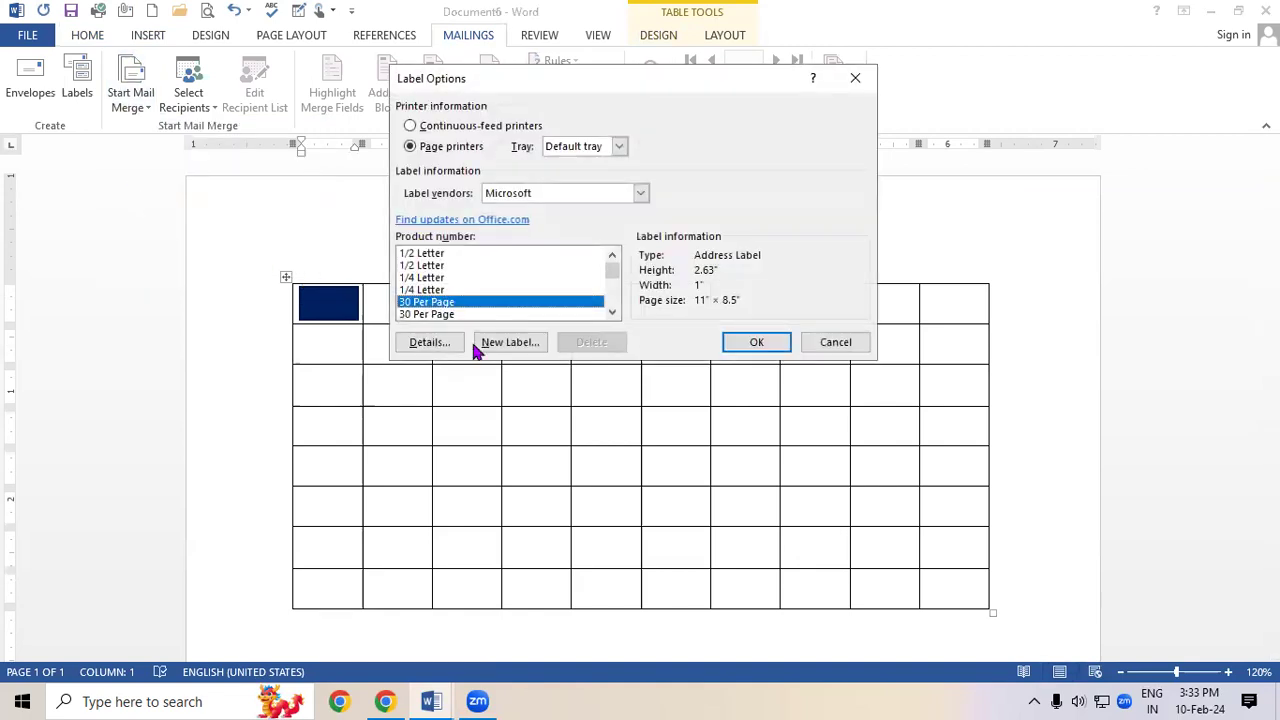
{"action": "left_click", "coordinate": [743, 339]}
{"action": "left_click", "coordinate": [590, 405]}
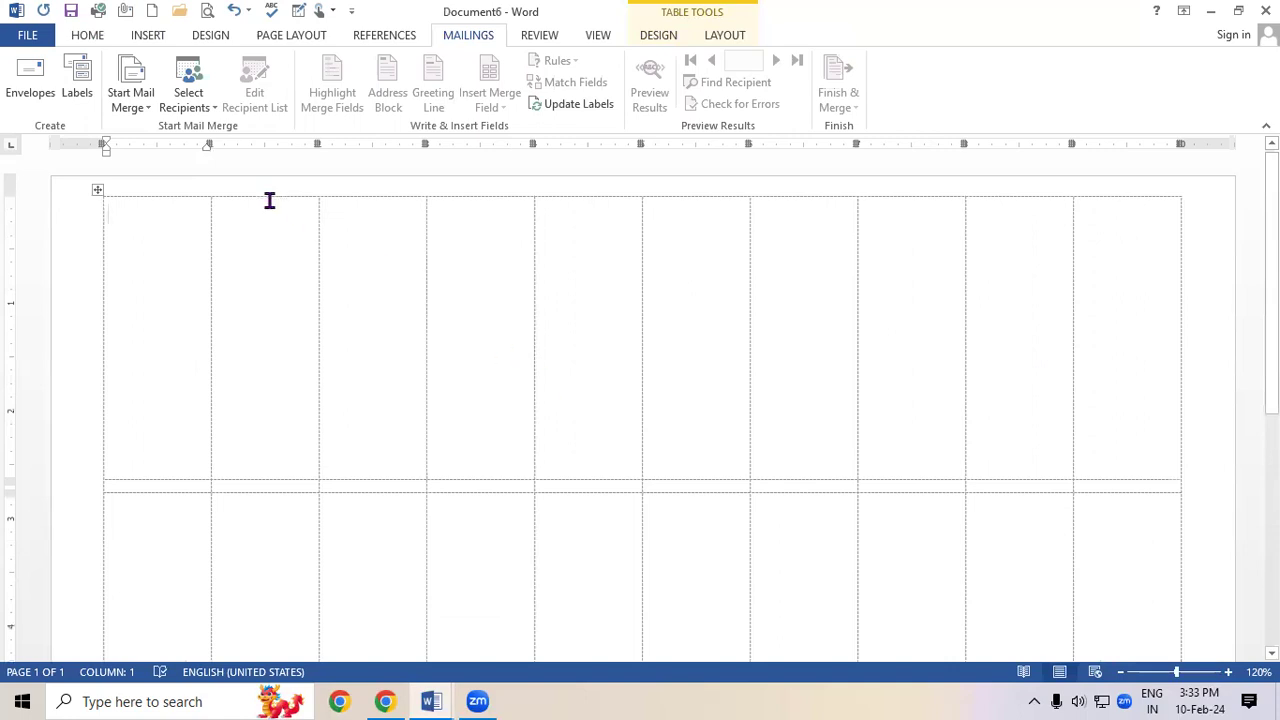
{"action": "left_click", "coordinate": [230, 15]}
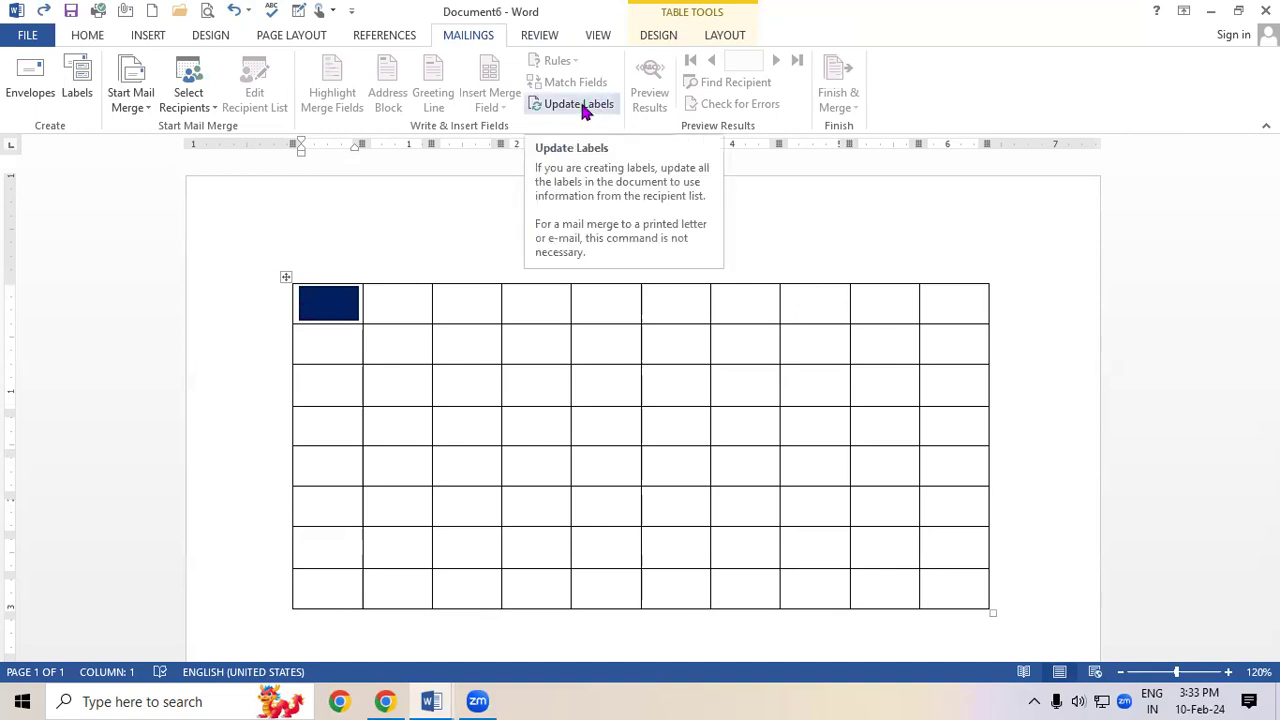
Run Update Labels to copy the rectangle into every cell, review it, and close Document6 without saving
{"action": "left_click", "coordinate": [584, 110]}
{"action": "scroll", "coordinate": [529, 340], "scroll_direction": "down", "scroll_amount": 3}
{"action": "scroll", "coordinate": [529, 403], "scroll_direction": "down", "scroll_amount": 2}
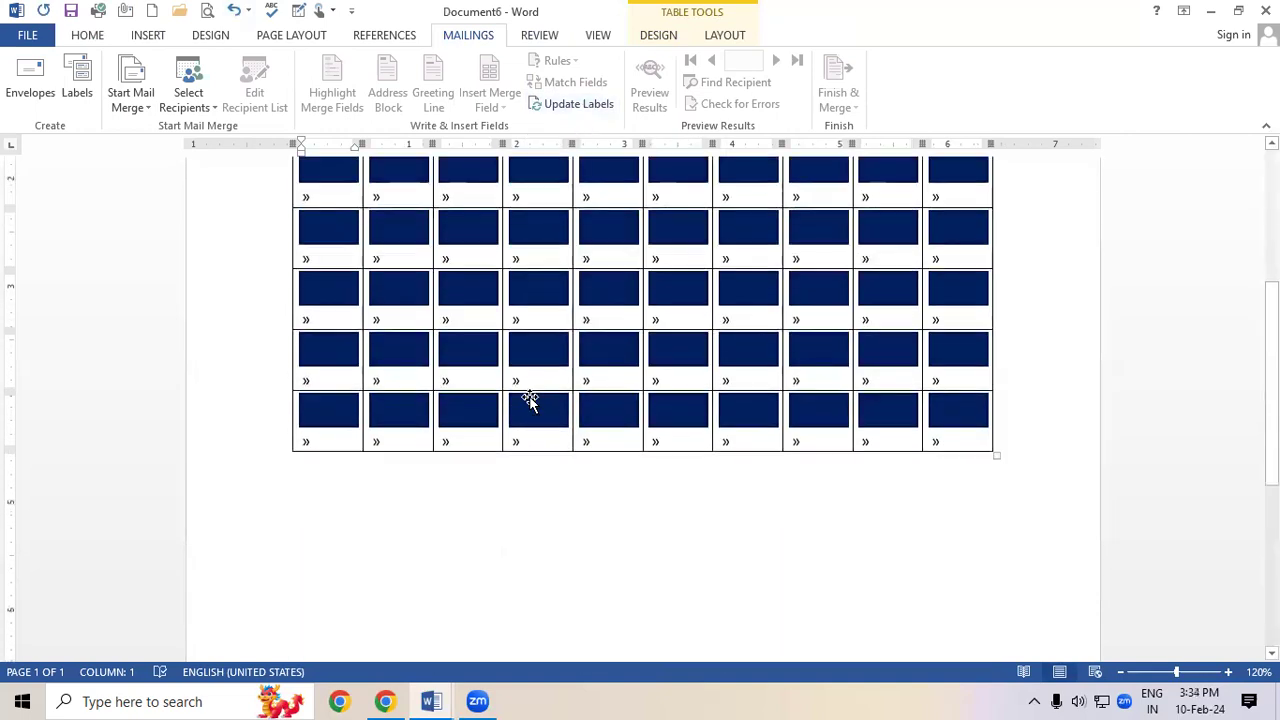
{"action": "scroll", "coordinate": [529, 400], "scroll_direction": "down", "scroll_amount": 1}
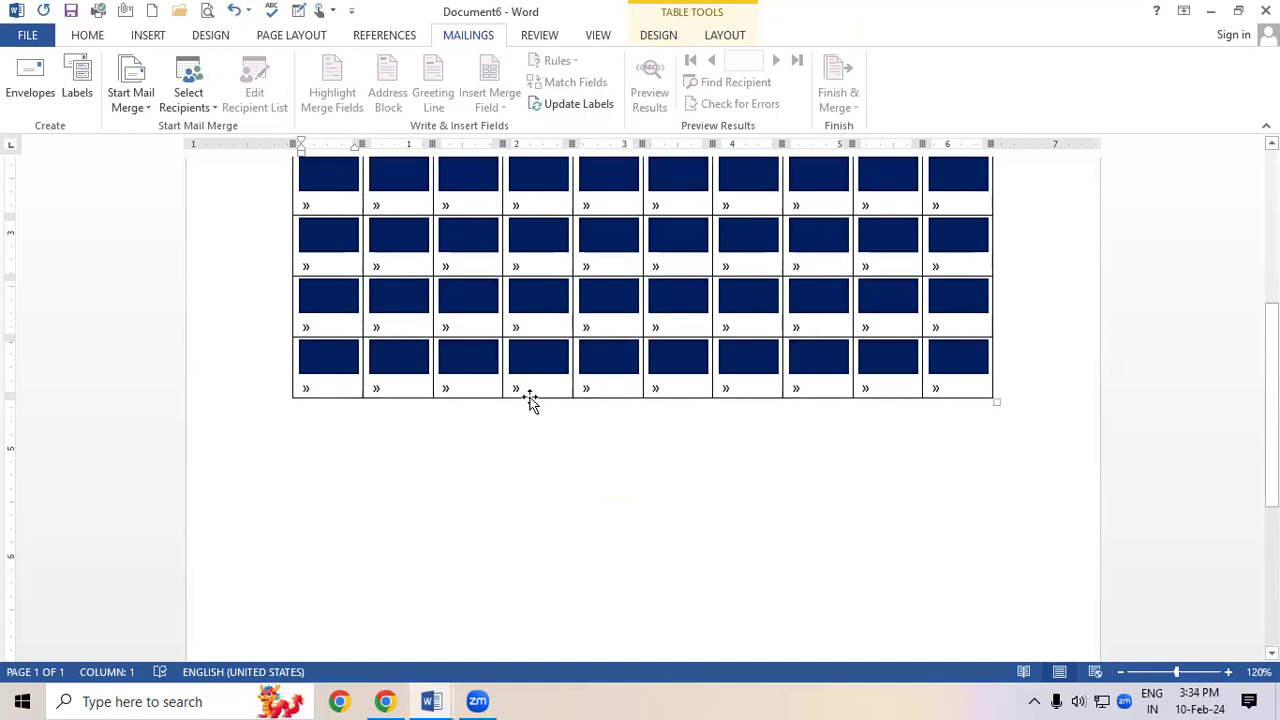
{"action": "scroll", "coordinate": [529, 400], "scroll_direction": "up", "scroll_amount": 4}
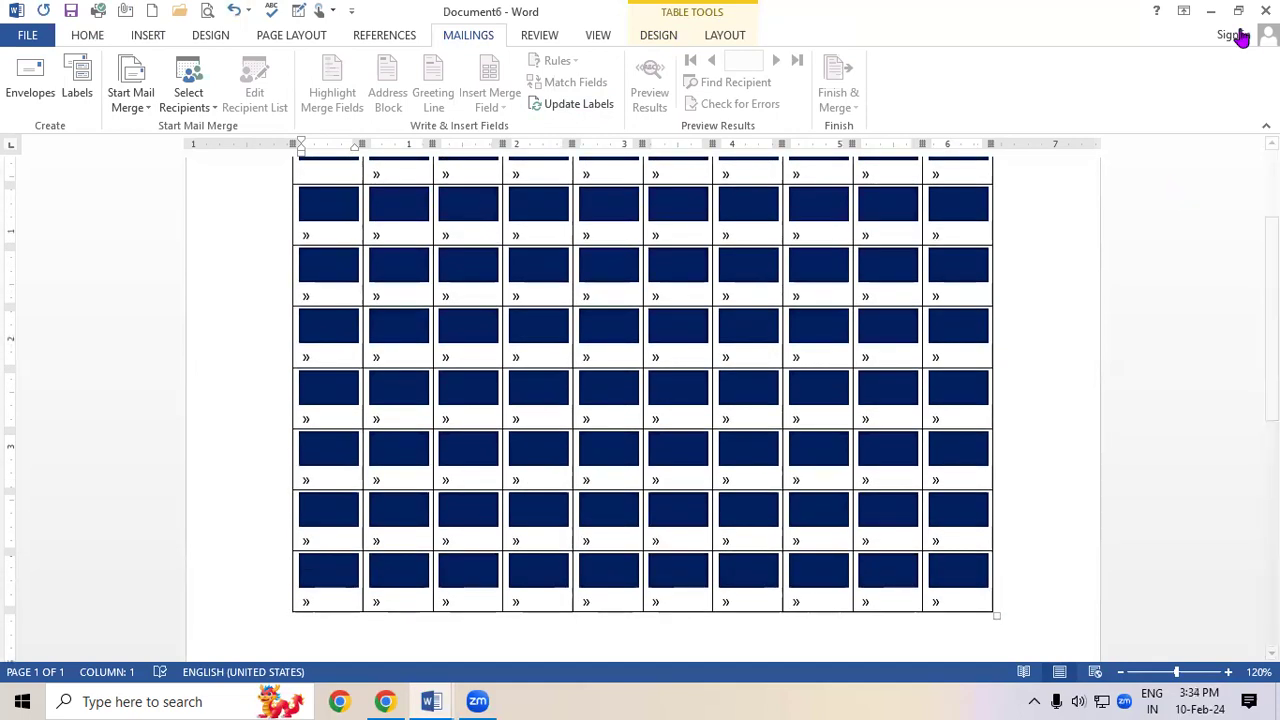
{"action": "left_click", "coordinate": [1266, 10]}
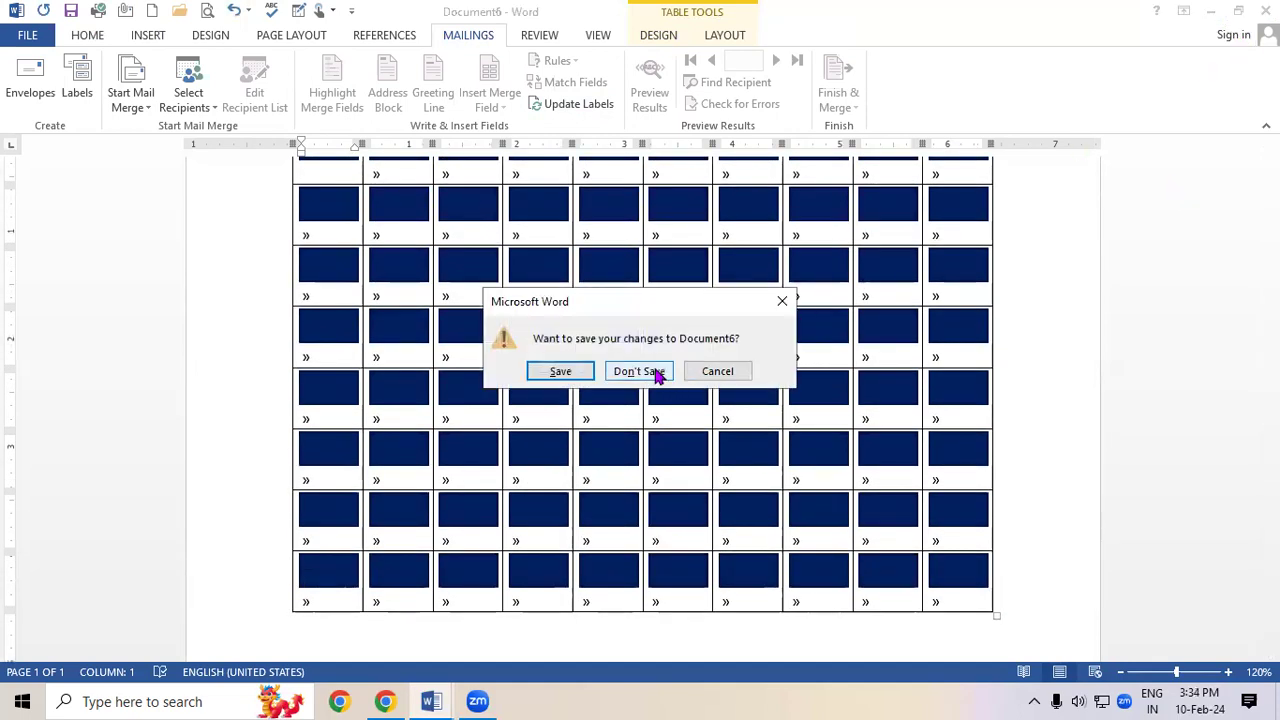
{"action": "left_click", "coordinate": [640, 371]}
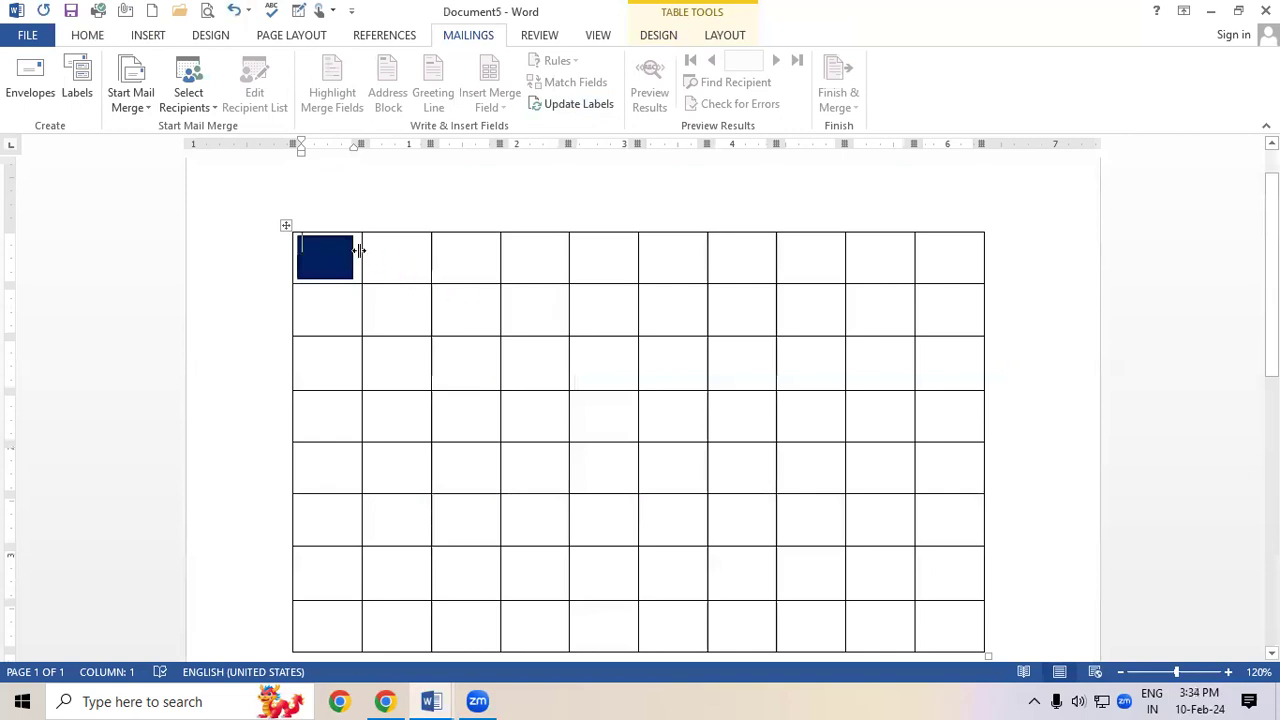
Run Update Labels on Document5, then inspect row one's cells and the rectangle in row 4, column 2
{"action": "left_click", "coordinate": [569, 106]}
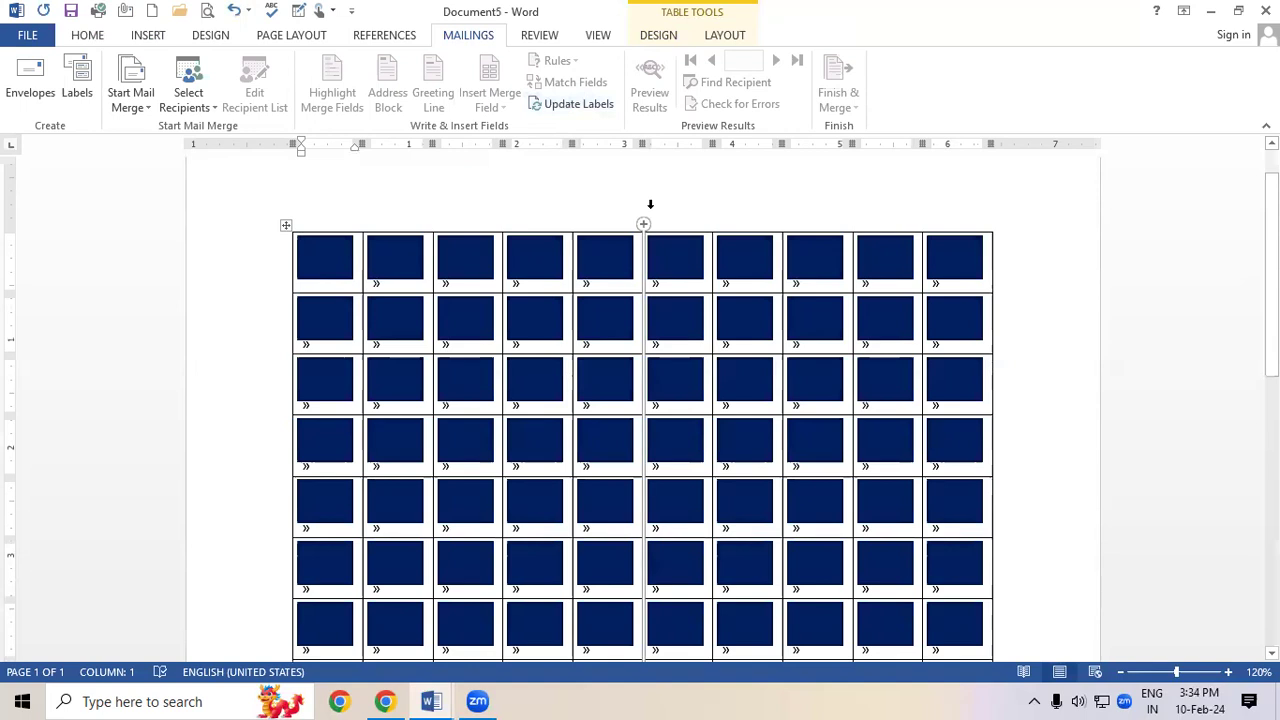
{"action": "scroll", "coordinate": [651, 210], "scroll_direction": "down", "scroll_amount": 1}
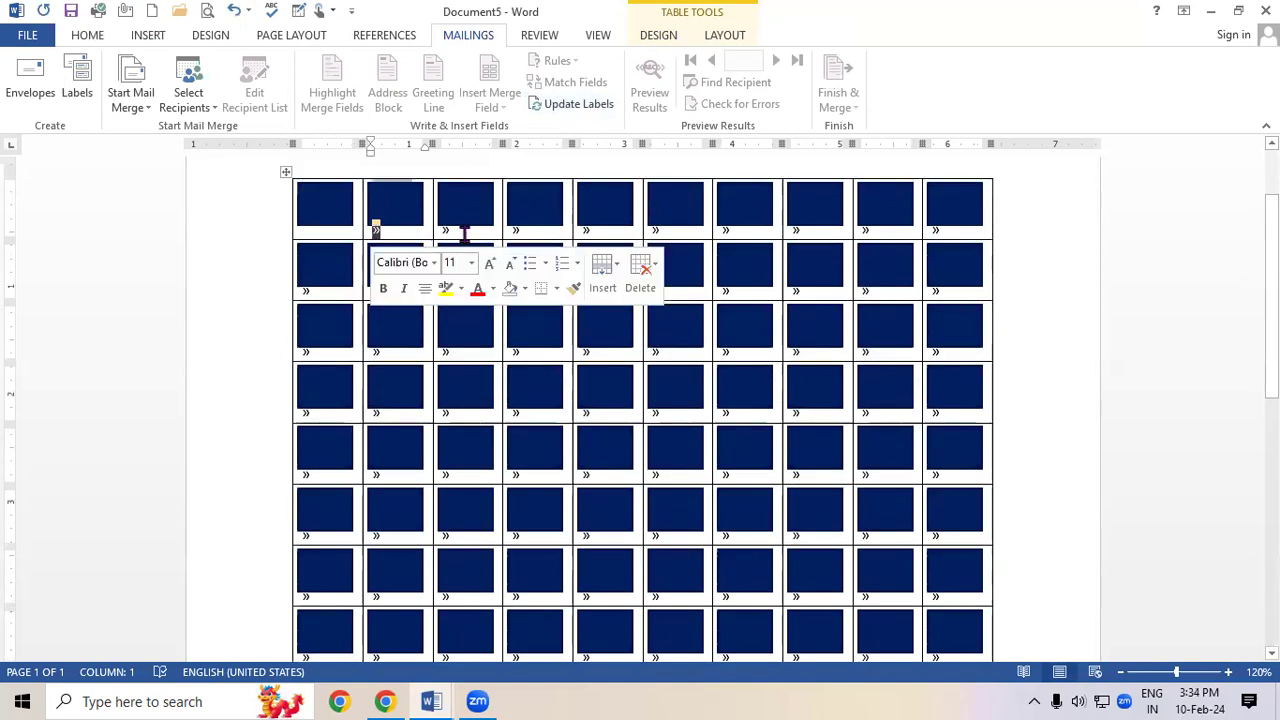
{"action": "left_click_drag", "start_coordinate": [385, 230], "coordinate": [433, 228]}
{"action": "left_click", "coordinate": [412, 402]}
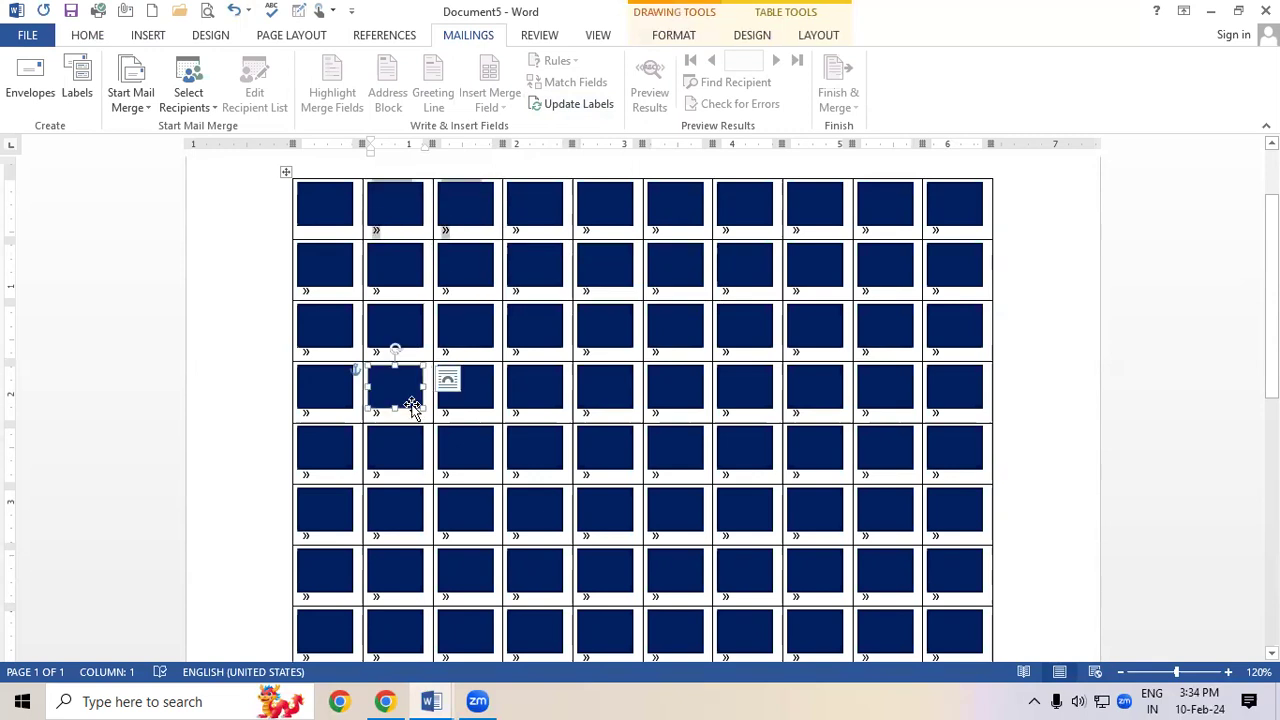
{"action": "left_click", "coordinate": [583, 415]}
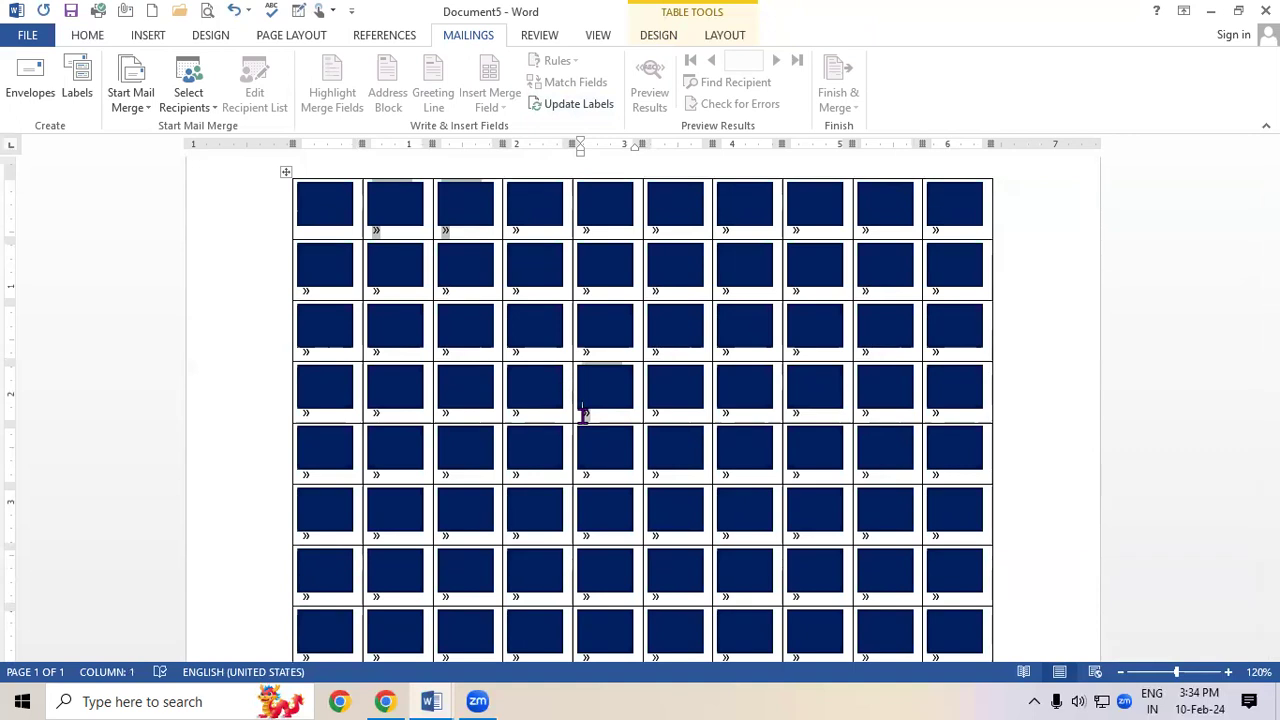
{"action": "left_click_drag", "start_coordinate": [668, 232], "coordinate": [640, 234]}
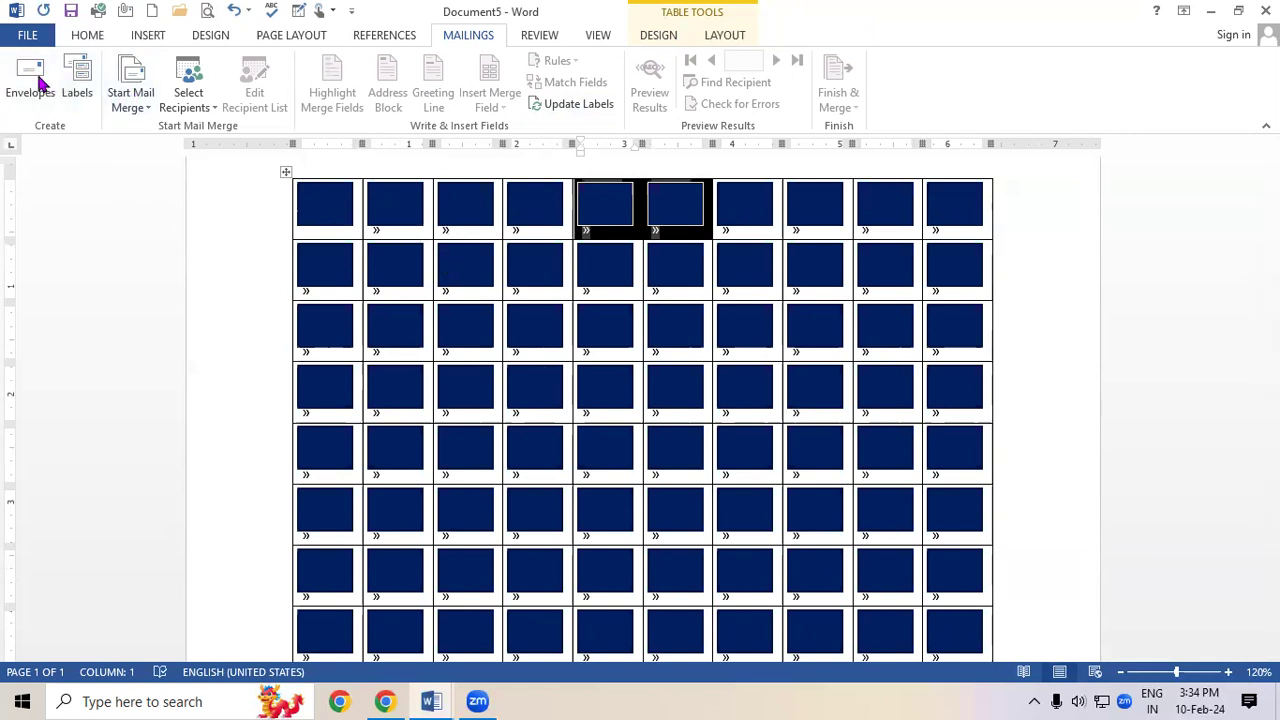
Delete everything in Document5 and close it without saving
{"action": "left_click", "coordinate": [285, 172]}
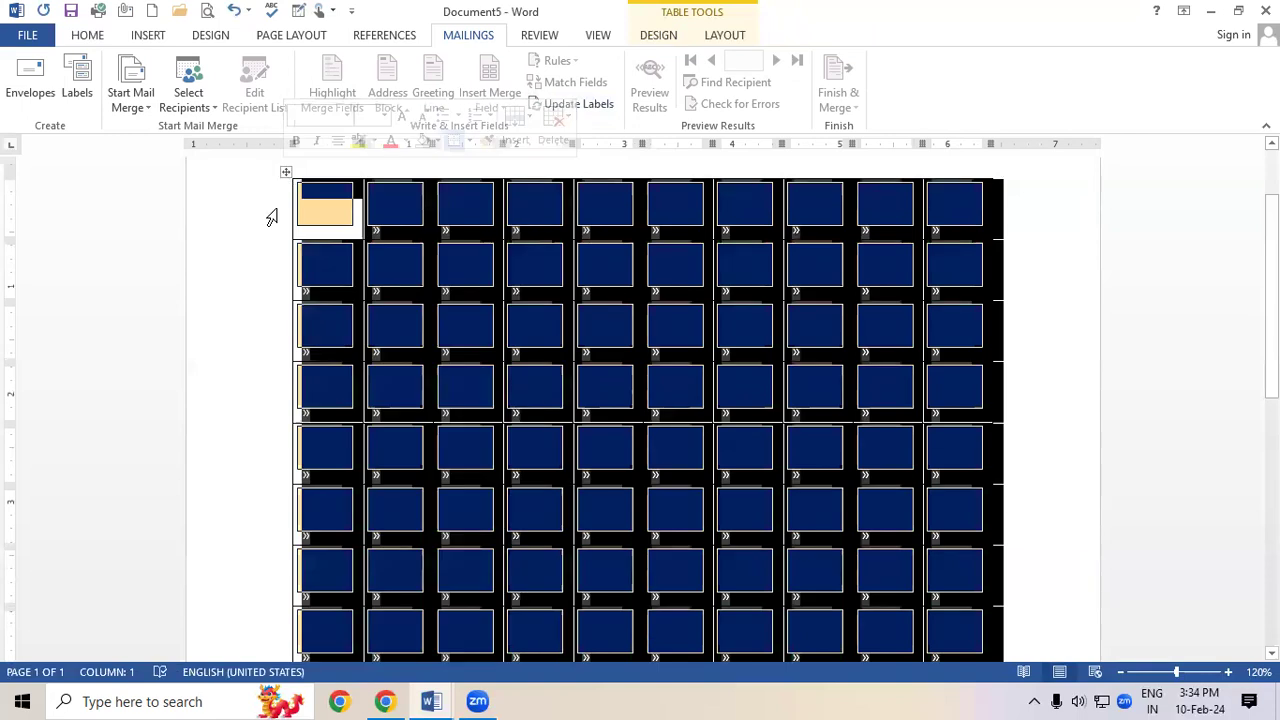
{"action": "key", "text": "ctrl+a"}
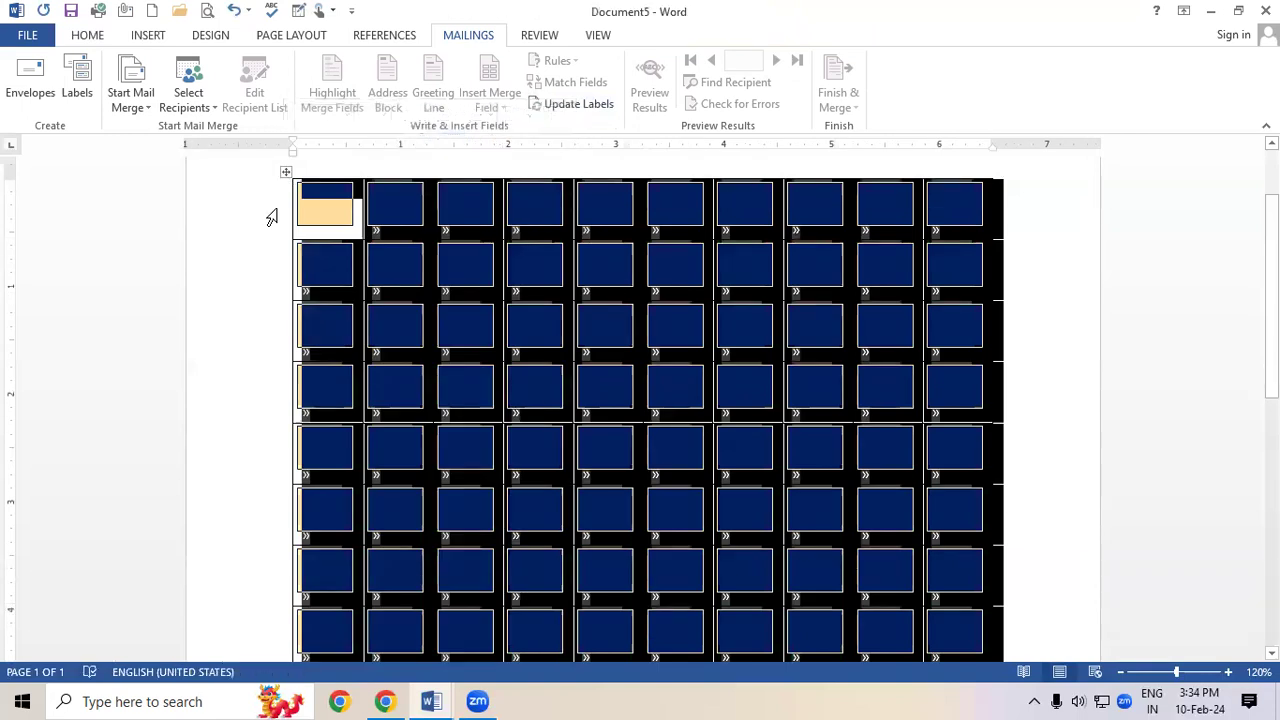
{"action": "key", "text": "Delete"}
{"action": "scroll", "coordinate": [549, 309], "scroll_direction": "down", "scroll_amount": 10}
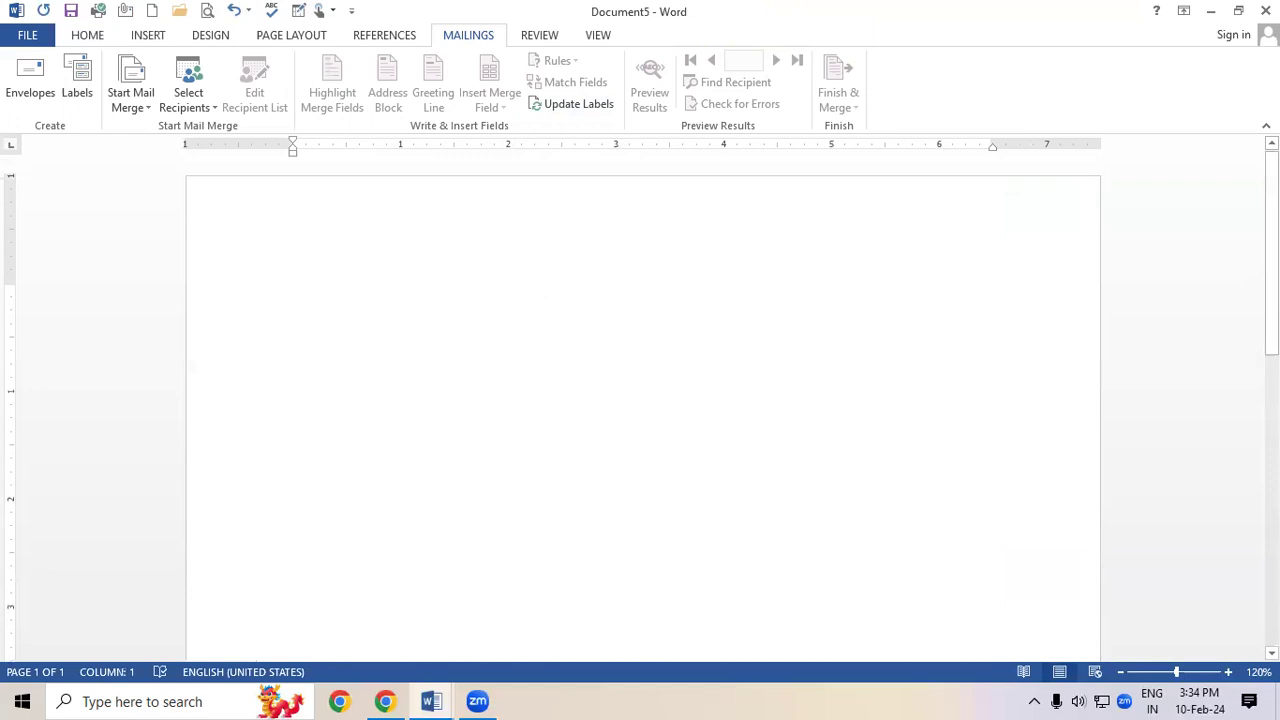
{"action": "key", "text": "alt+F4"}
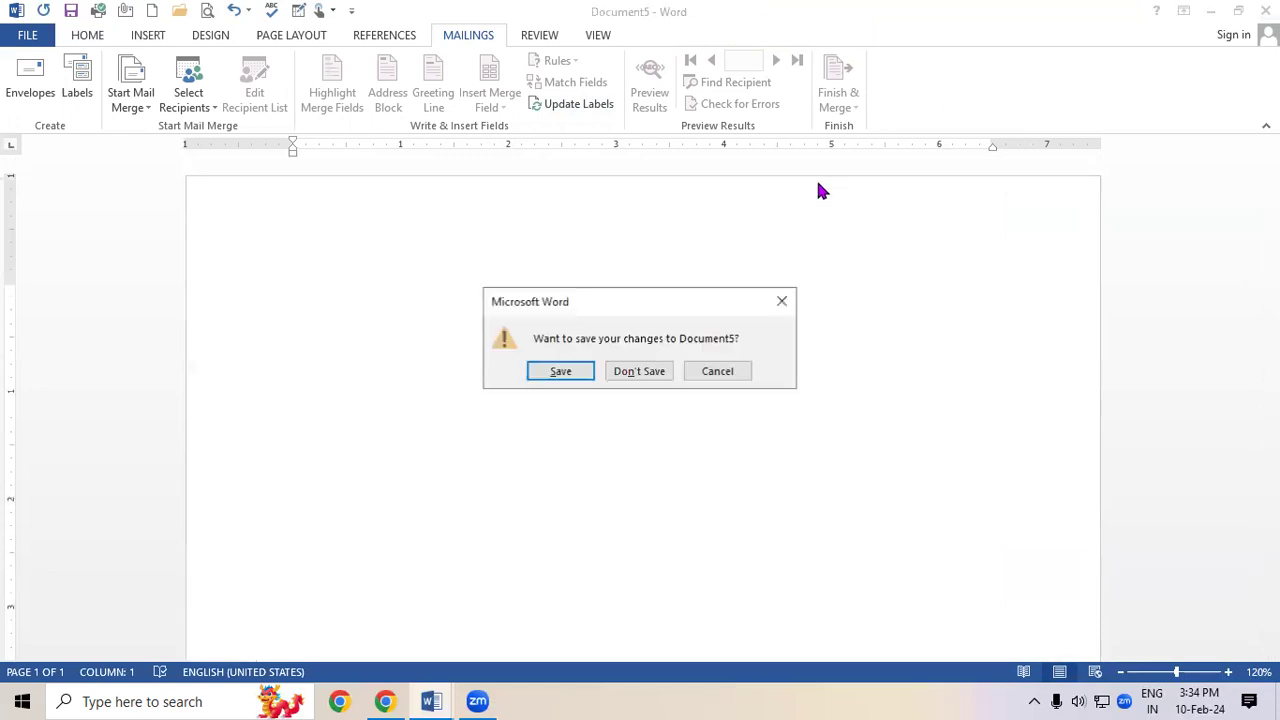
{"action": "left_click", "coordinate": [640, 372]}
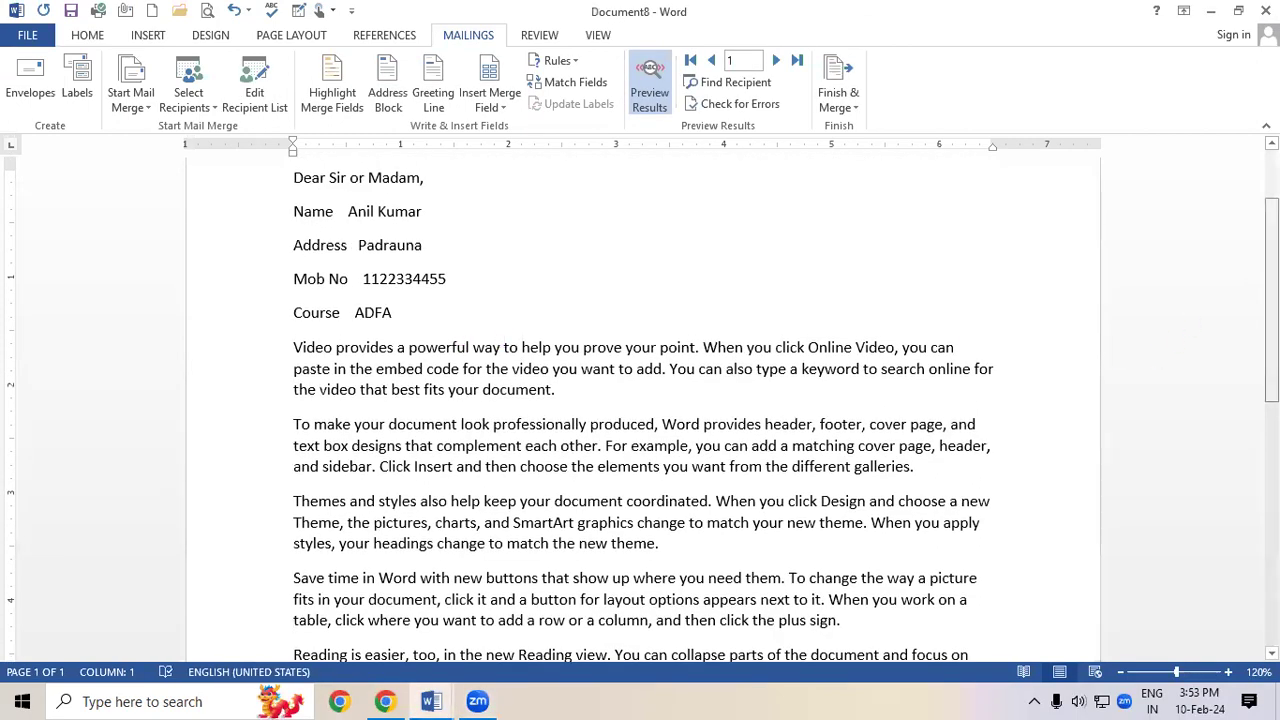
{"action": "scroll", "coordinate": [500, 340], "scroll_direction": "up", "scroll_amount": 2}
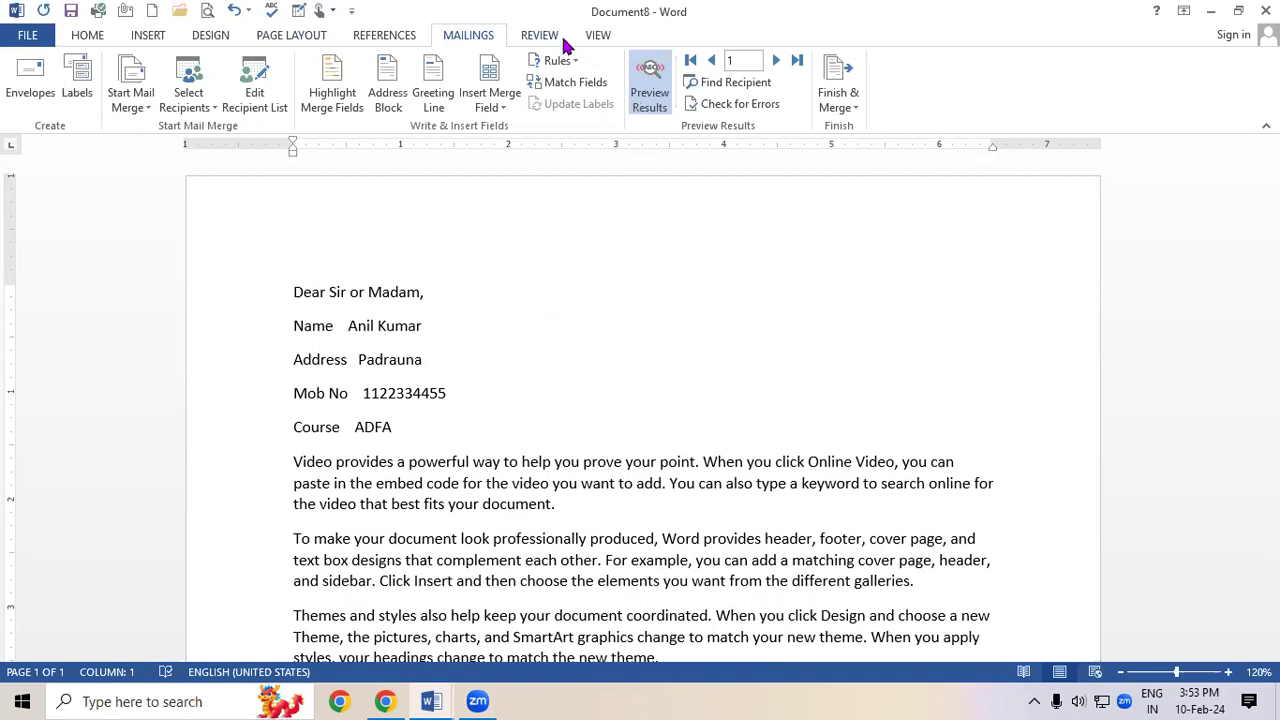
{"action": "left_click", "coordinate": [552, 38]}
{"action": "left_click", "coordinate": [594, 40]}
{"action": "left_click", "coordinate": [560, 38]}
{"action": "left_click", "coordinate": [594, 38]}
{"action": "left_click", "coordinate": [508, 329]}
{"action": "scroll", "coordinate": [737, 466], "scroll_direction": "down", "scroll_amount": 1}
{"action": "scroll", "coordinate": [852, 587], "scroll_direction": "down", "scroll_amount": 1}
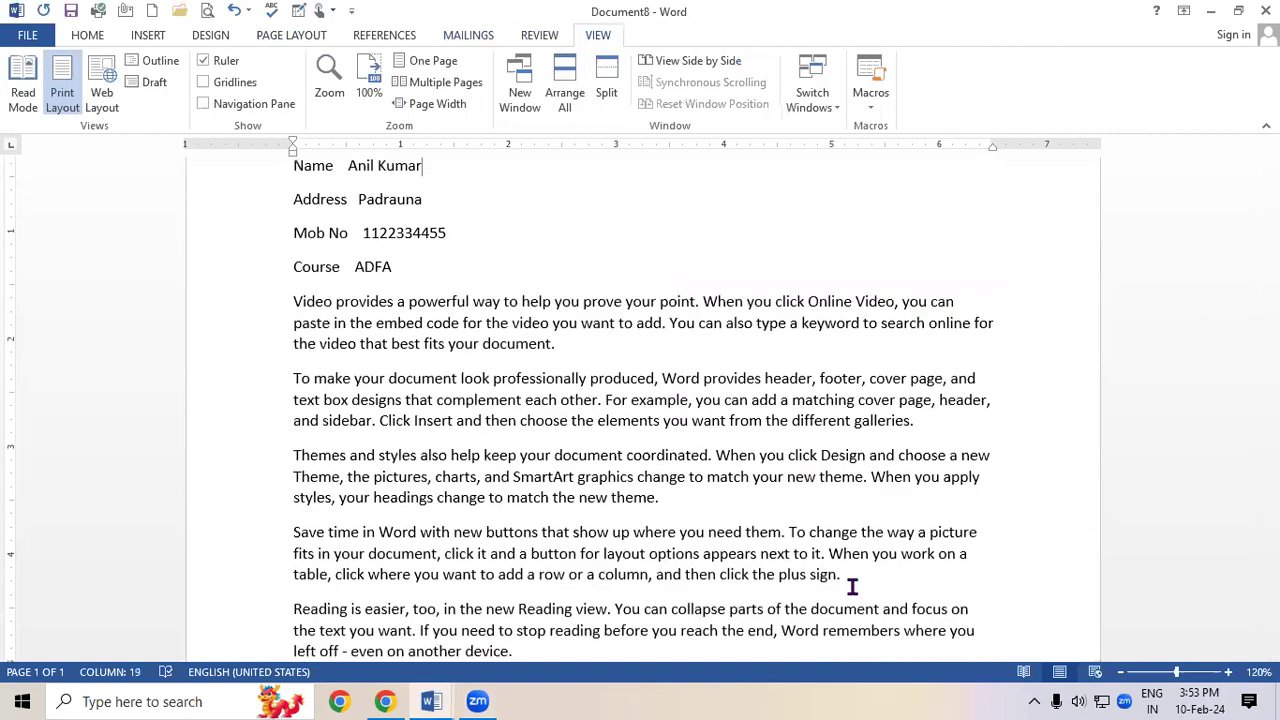